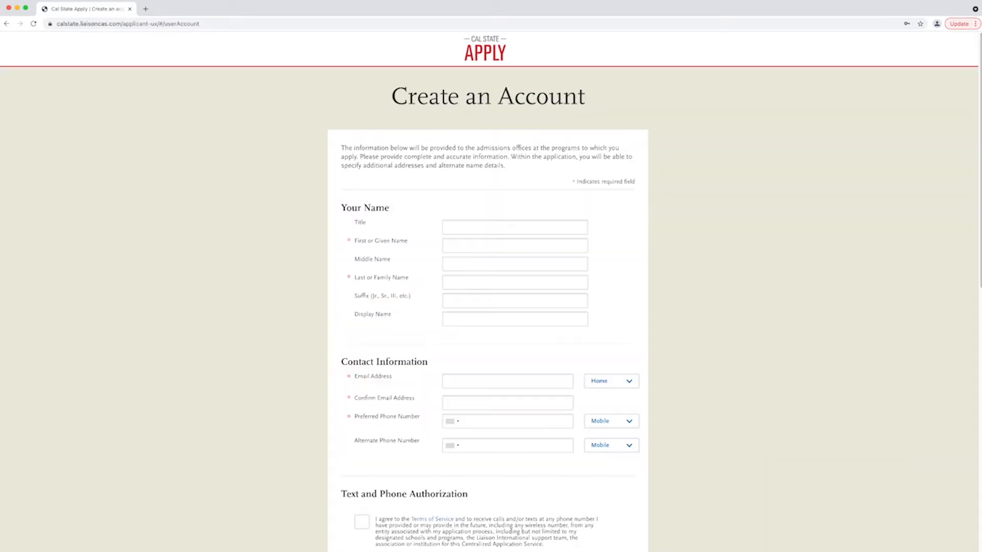
- Enter the applicant's first and last name, e-mail address with confirmation, and preferred phone number
{"action": "type", "text": "sh"}
{"action": "key", "text": "Tab"}
{"action": "type", "text": "Couga"}
{"action": "key", "text": "Tab"}
{"action": "key", "text": "Tab"}
{"action": "key", "text": "Tab"}
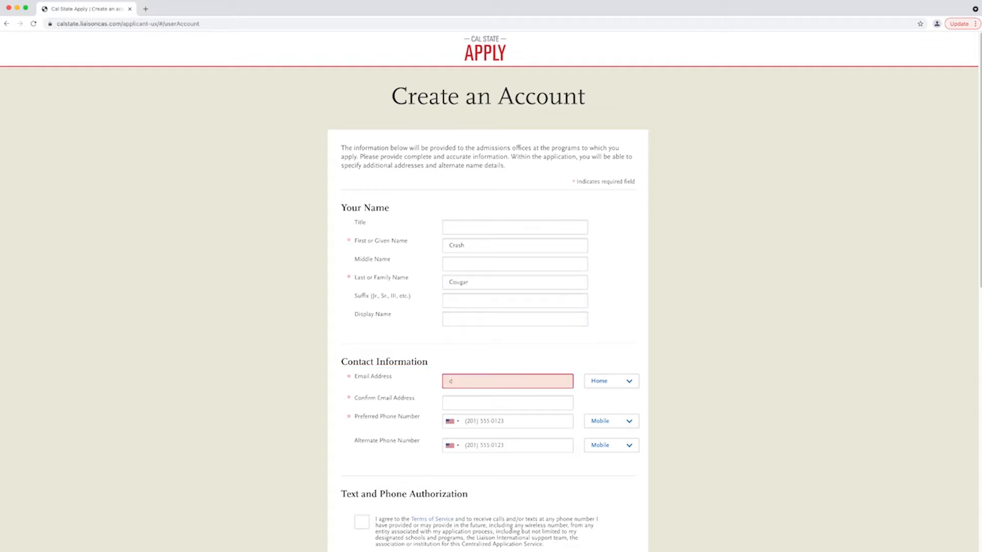
{"action": "key", "text": "Tab"}
{"action": "key", "text": "Tab"}
{"action": "key", "text": "Tab"}
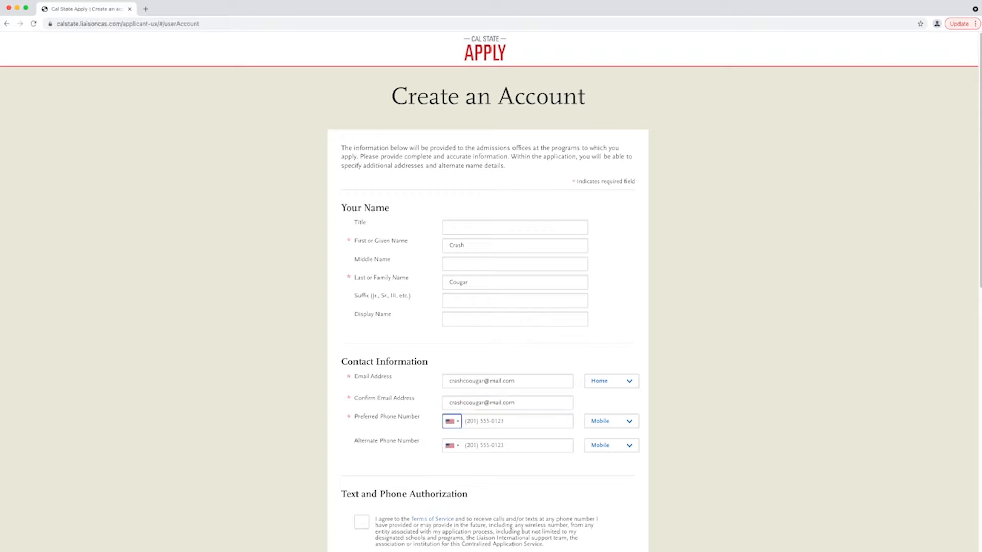
{"action": "key", "text": "Tab"}
{"action": "key", "text": "Tab"}
- Accept the text and phone authorization, then enter a username and the account password twice
{"action": "scroll", "coordinate": [491, 291], "scroll_direction": "down", "scroll_amount": 5}
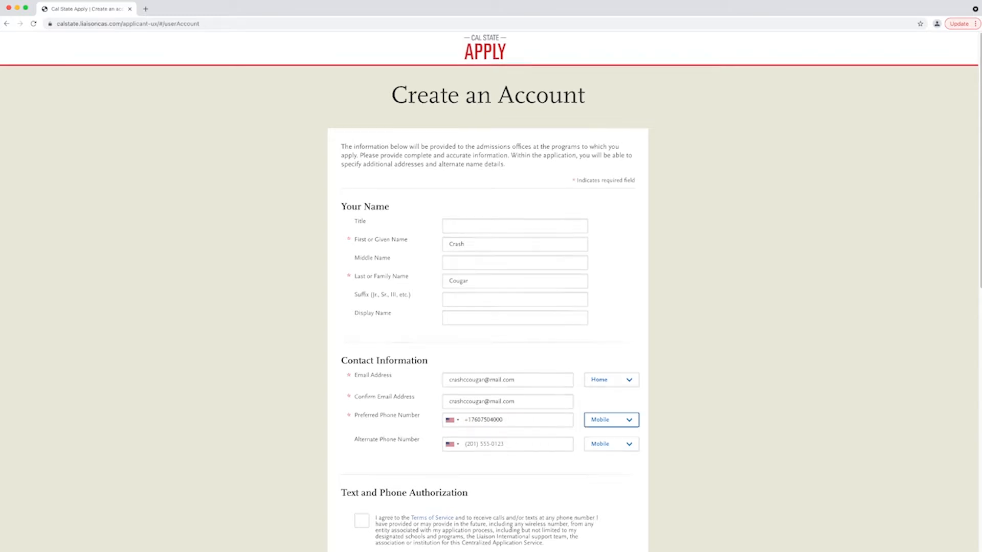
{"action": "left_click", "coordinate": [362, 269]}
{"action": "scroll", "coordinate": [490, 306], "scroll_direction": "down", "scroll_amount": 2}
{"action": "key", "text": "Tab"}
{"action": "type", "text": "crashccougar"}
{"action": "key", "text": "Tab"}
{"action": "type", "text": "••••••••••"}
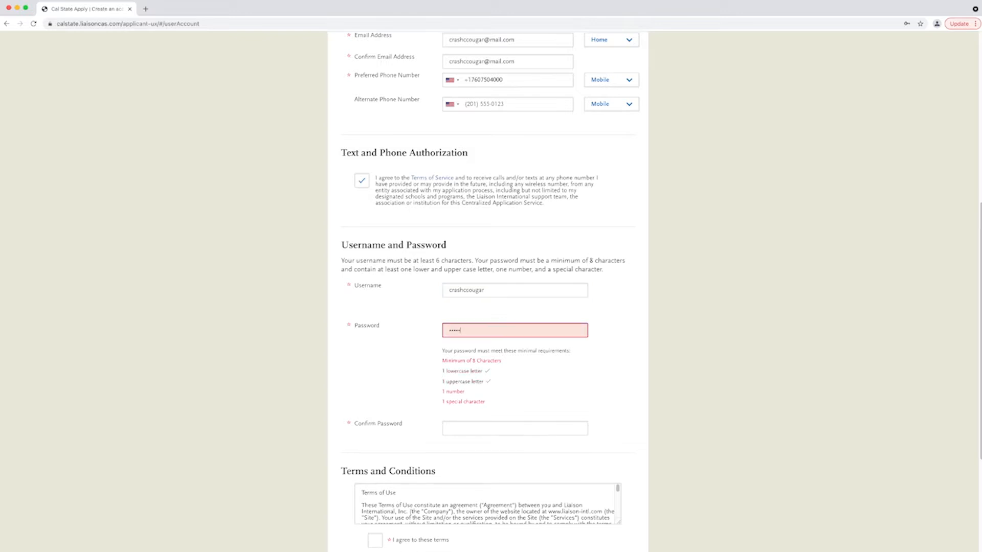
{"action": "key", "text": "Tab"}
{"action": "type", "text": "••••••••••"}
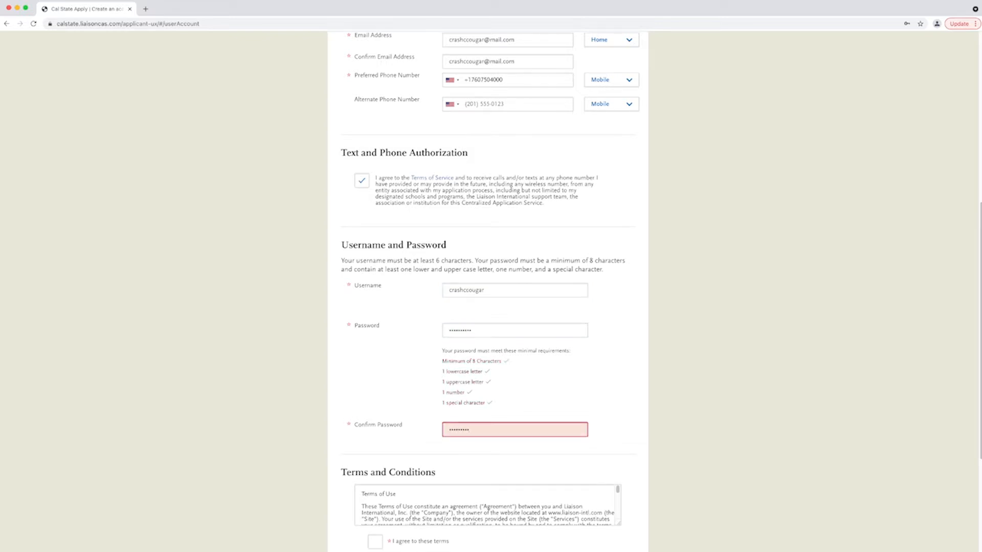
- Accept the terms and conditions, answer No to EU residence, and create the account
{"action": "scroll", "coordinate": [491, 306], "scroll_direction": "down", "scroll_amount": 3}
{"action": "key", "text": "Tab"}
{"action": "scroll", "coordinate": [487, 344], "scroll_direction": "down", "scroll_amount": 10}
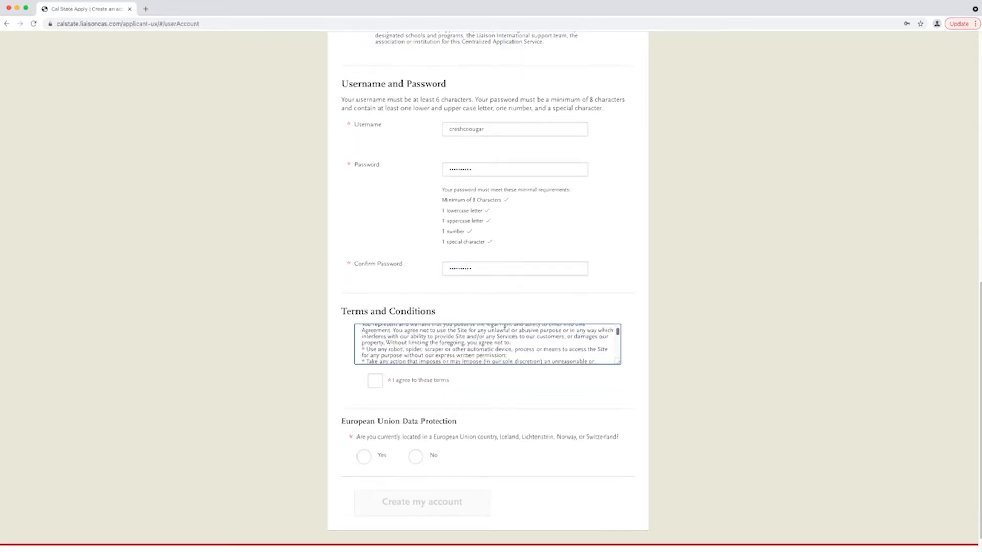
{"action": "scroll", "coordinate": [487, 344], "scroll_direction": "down", "scroll_amount": 15}
{"action": "double_click", "coordinate": [374, 381]}
{"action": "left_click", "coordinate": [375, 381]}
{"action": "left_click", "coordinate": [415, 457]}
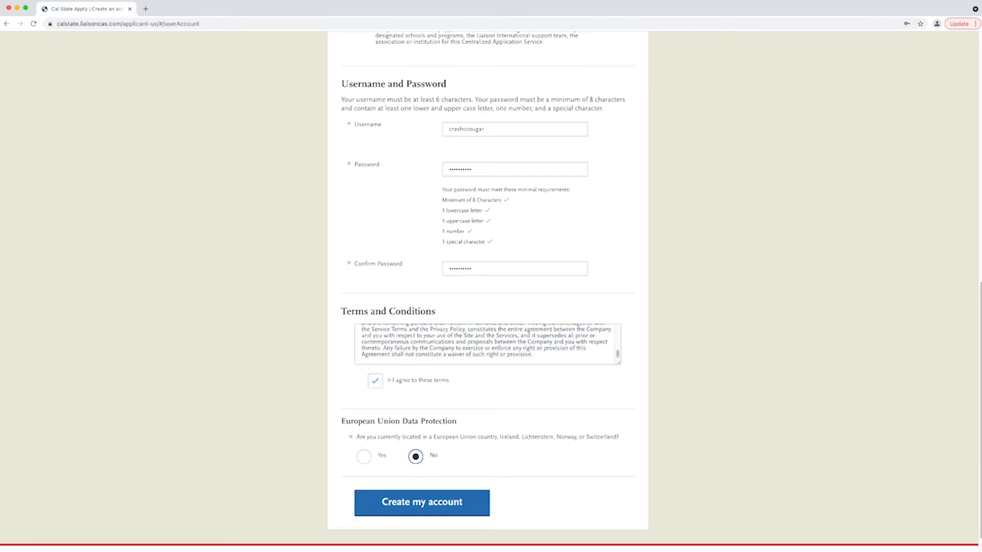
{"action": "left_click", "coordinate": [421, 502]}
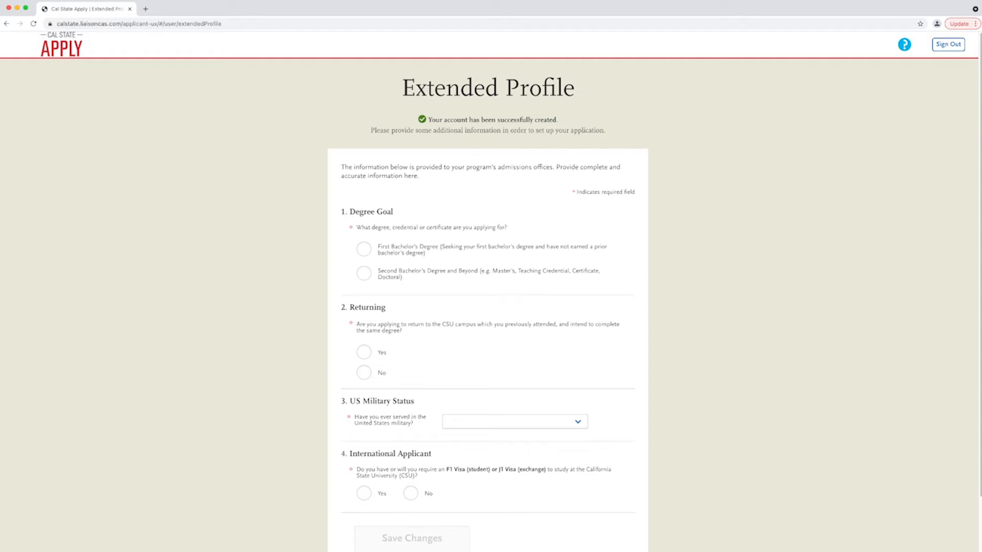
- Choose First Bachelor's Degree via ADT transfer from Palomar College in Business Administration, with no second ADT
{"action": "left_click", "coordinate": [363, 249]}
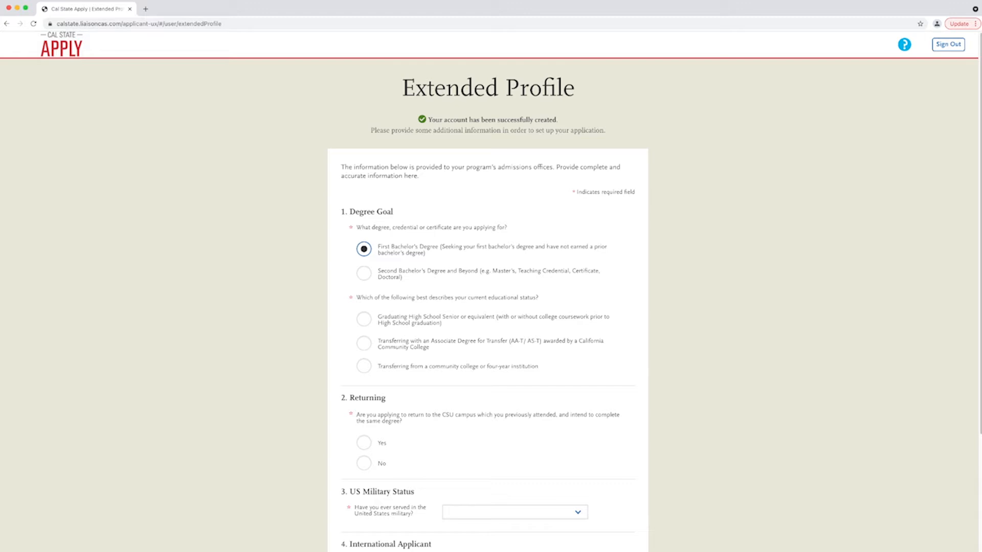
{"action": "left_click", "coordinate": [364, 343]}
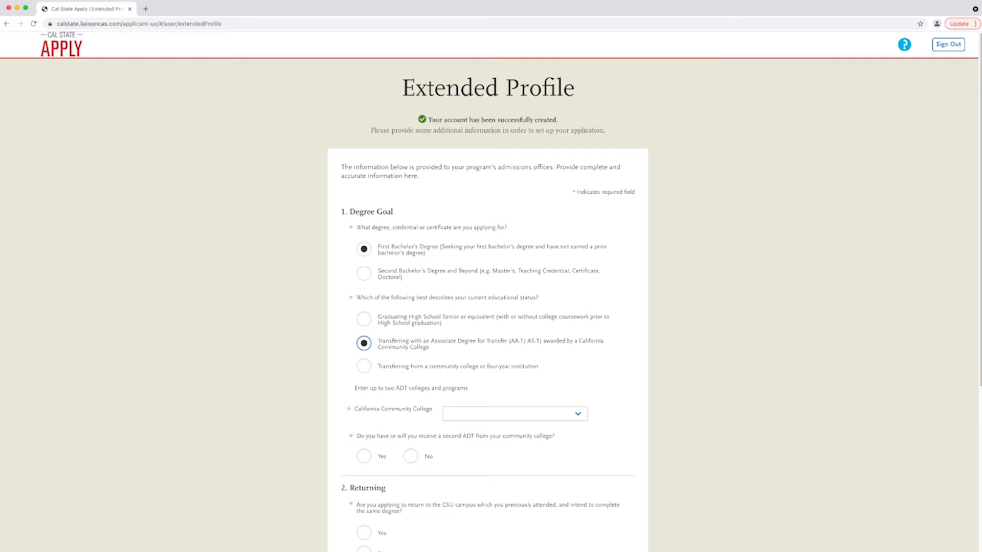
{"action": "key", "text": "Tab"}
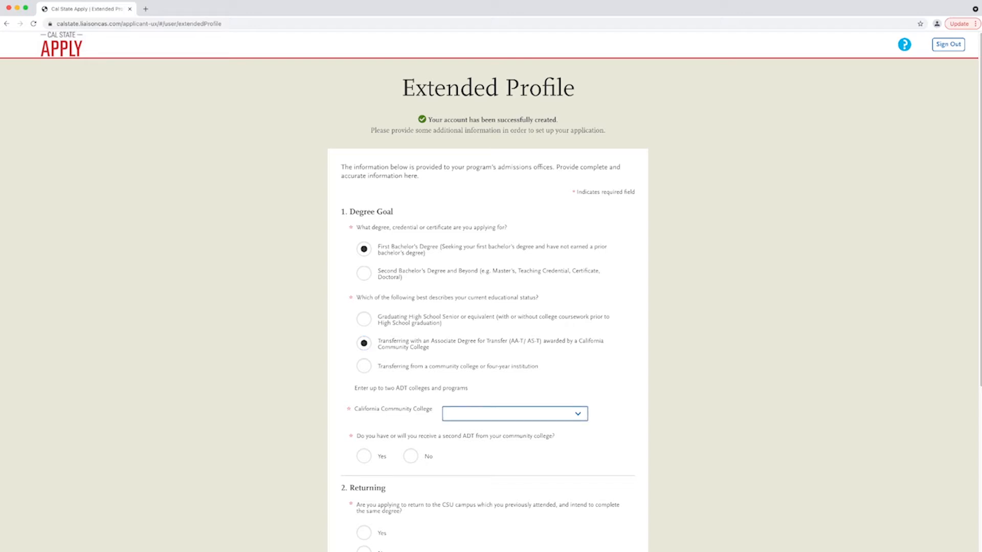
{"action": "key", "text": "Return"}
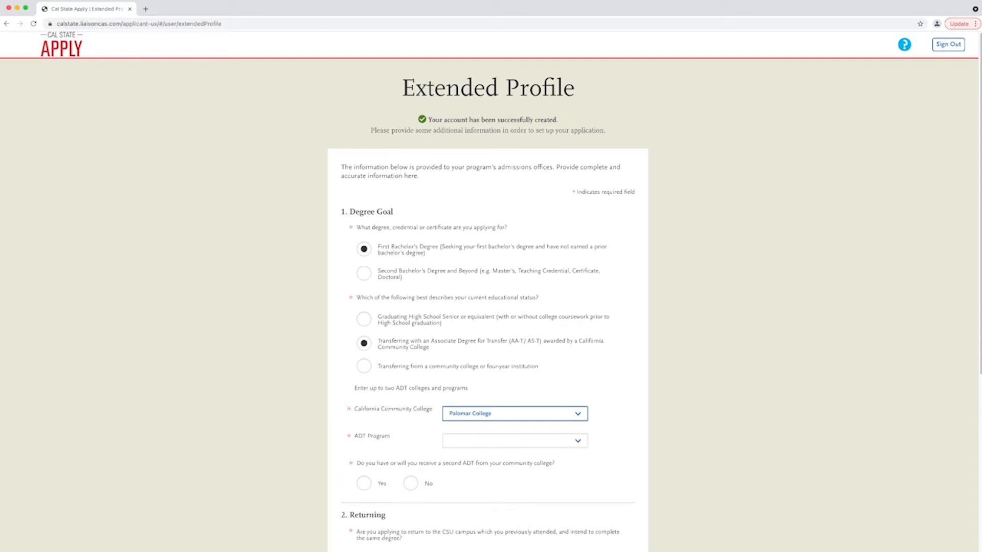
{"action": "key", "text": "Tab"}
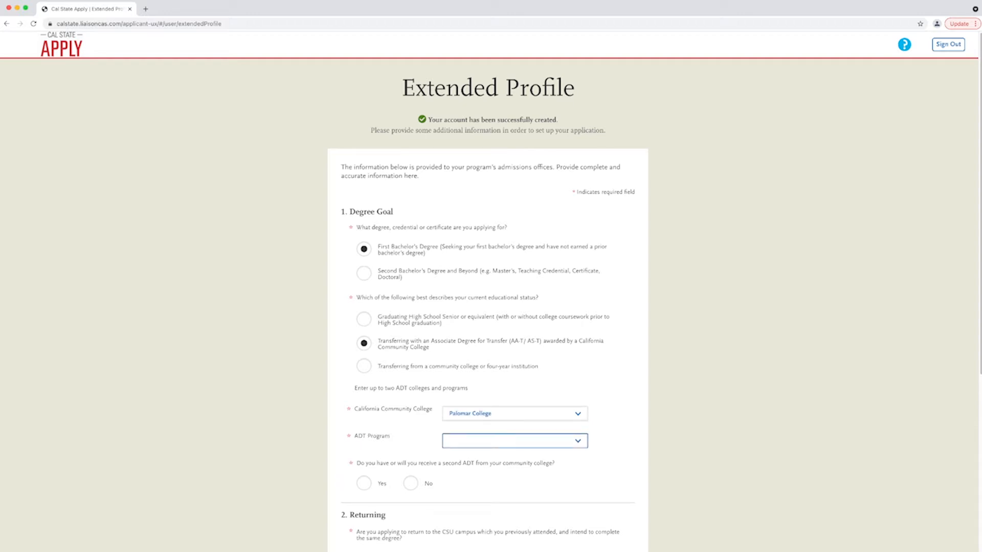
{"action": "key", "text": "Return"}
{"action": "left_click", "coordinate": [410, 483]}
{"action": "scroll", "coordinate": [411, 483], "scroll_direction": "down", "scroll_amount": 1}
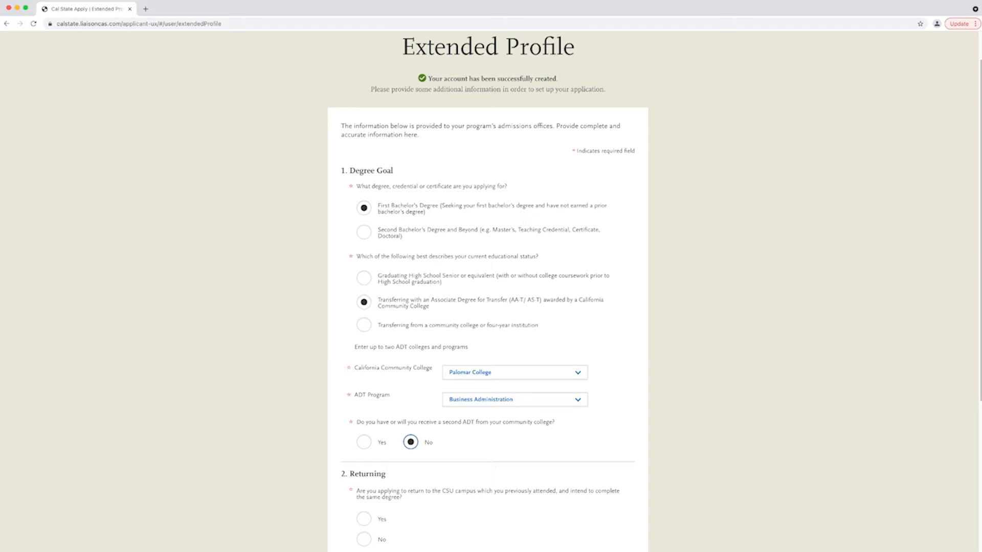
- Answer No to returning, Yes to prior military service, No to F1/J1 visa, California home state, and save
{"action": "scroll", "coordinate": [488, 306], "scroll_direction": "down", "scroll_amount": 3}
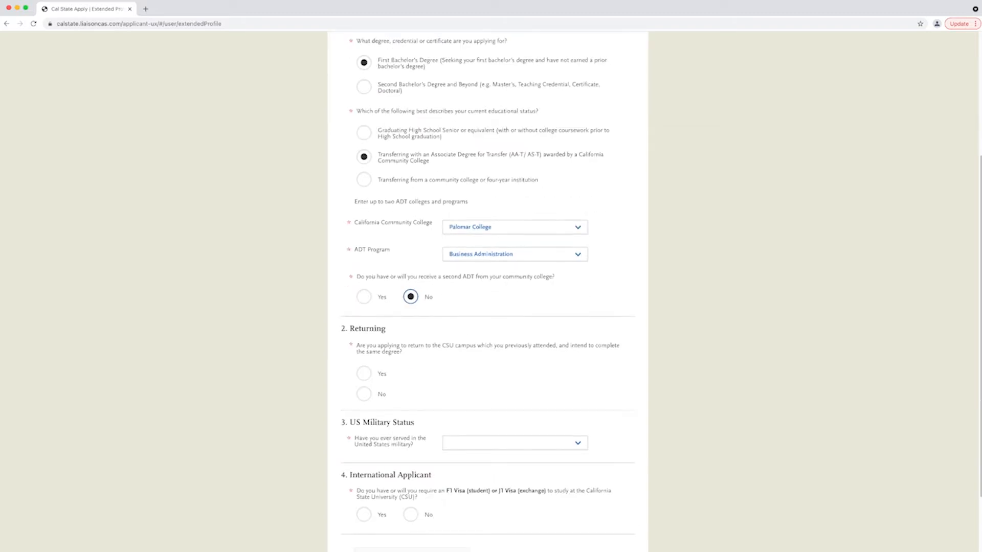
{"action": "left_click", "coordinate": [363, 394]}
{"action": "key", "text": "Tab"}
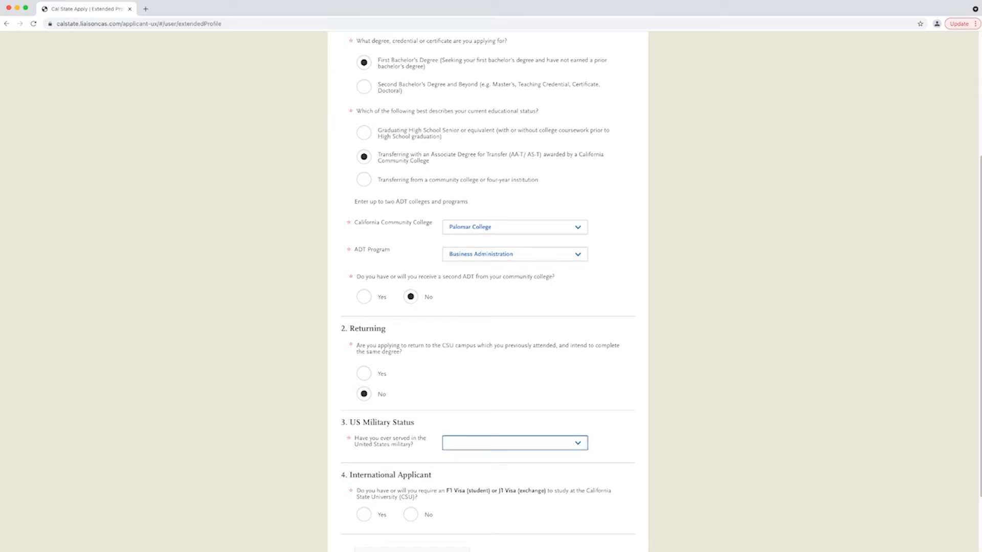
{"action": "key", "text": "Down"}
{"action": "scroll", "coordinate": [490, 292], "scroll_direction": "down", "scroll_amount": 2}
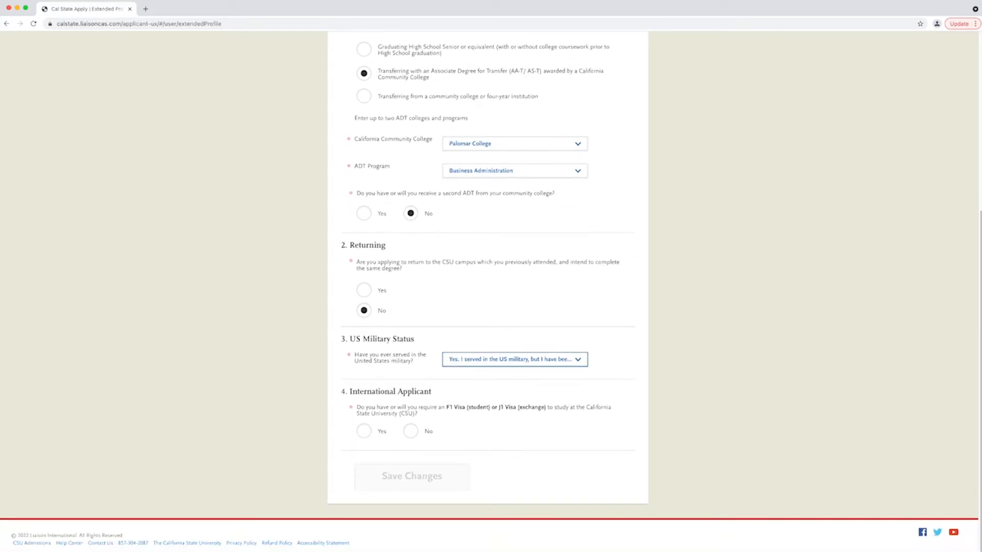
{"action": "left_click", "coordinate": [411, 431]}
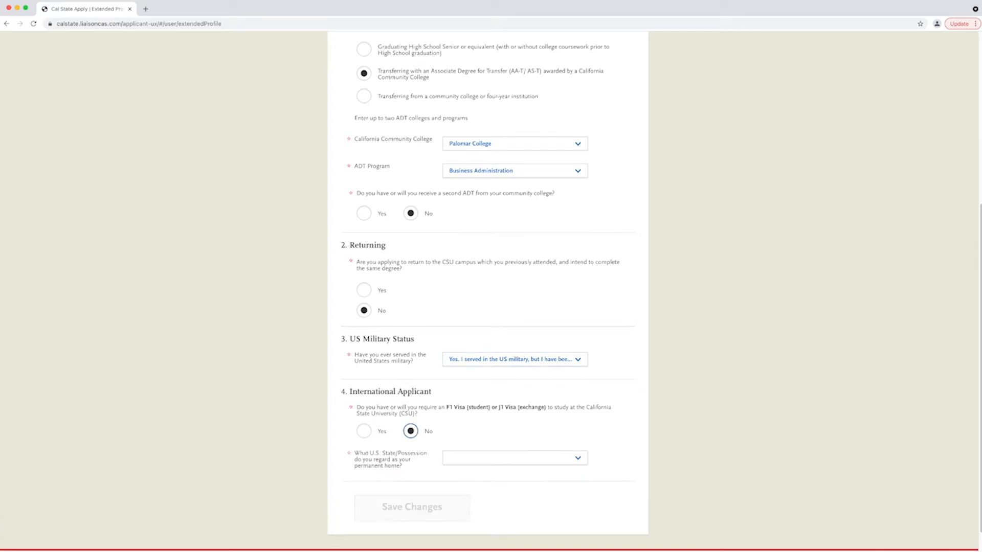
{"action": "key", "text": "Tab"}
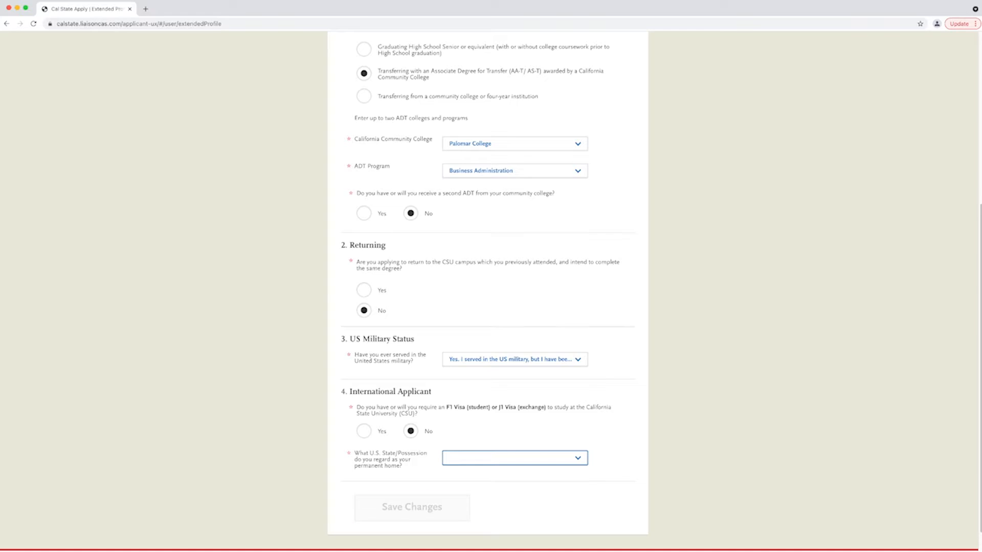
{"action": "key", "text": "c"}
{"action": "left_click", "coordinate": [412, 508]}
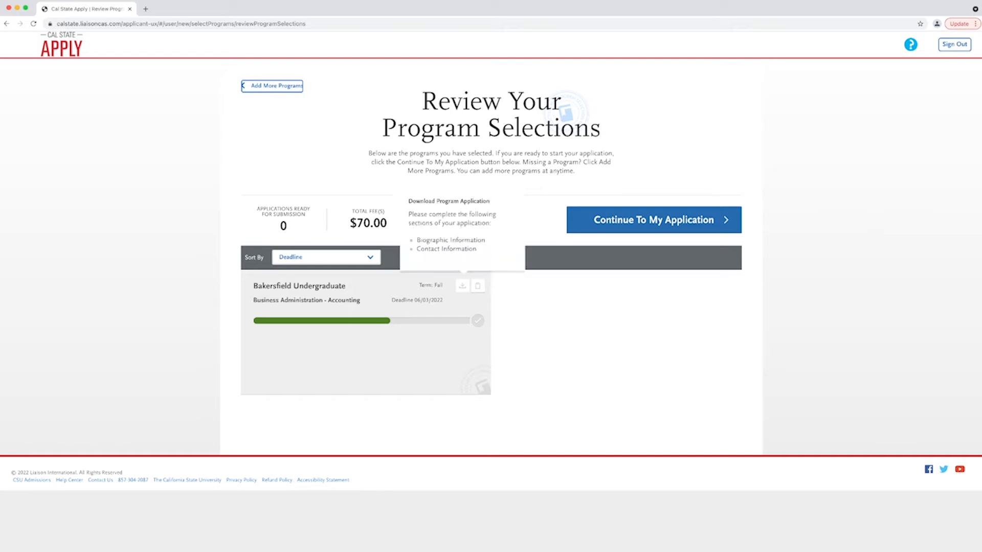
- Filter the Add Programs list to the Cal State San Marcos campus
{"action": "left_click", "coordinate": [653, 220]}
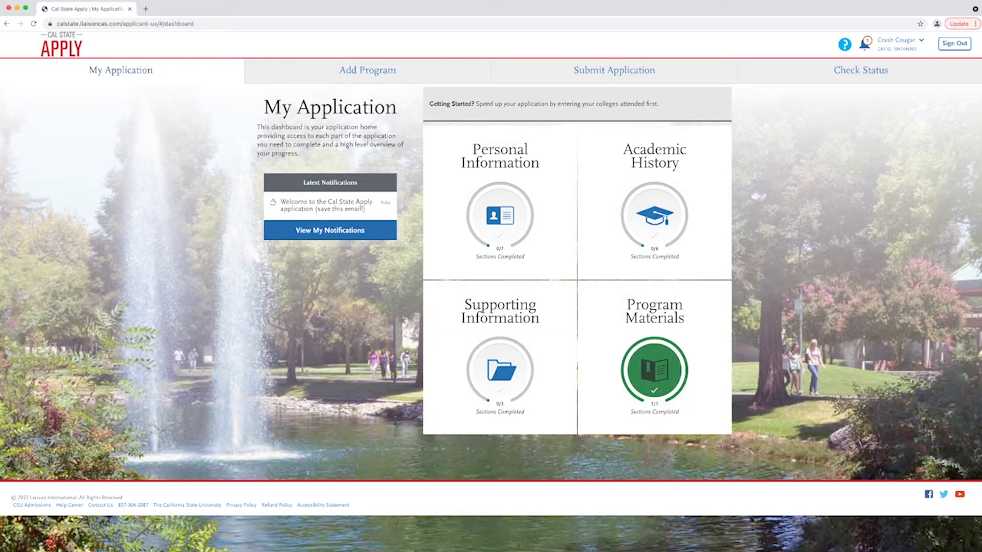
{"action": "left_click", "coordinate": [367, 70]}
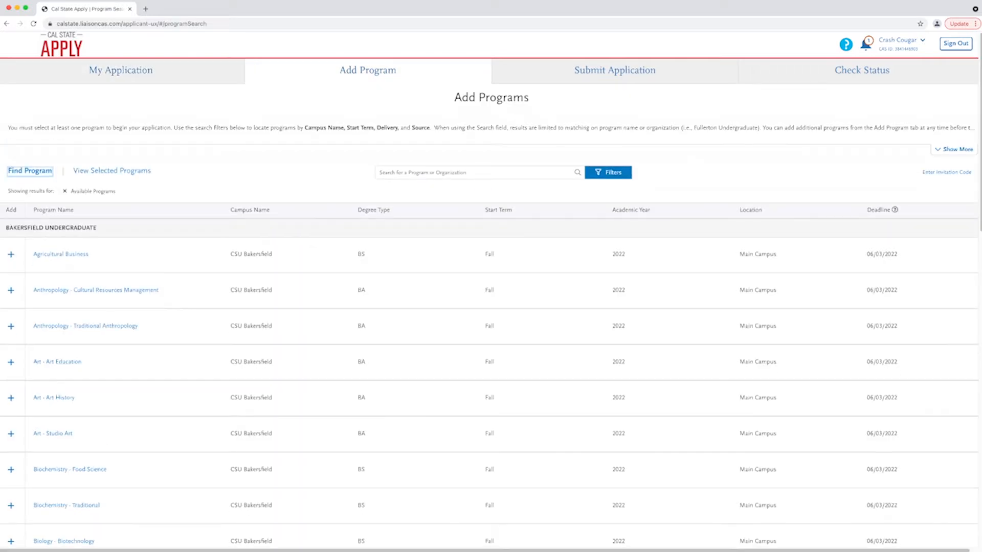
{"action": "left_click", "coordinate": [608, 172]}
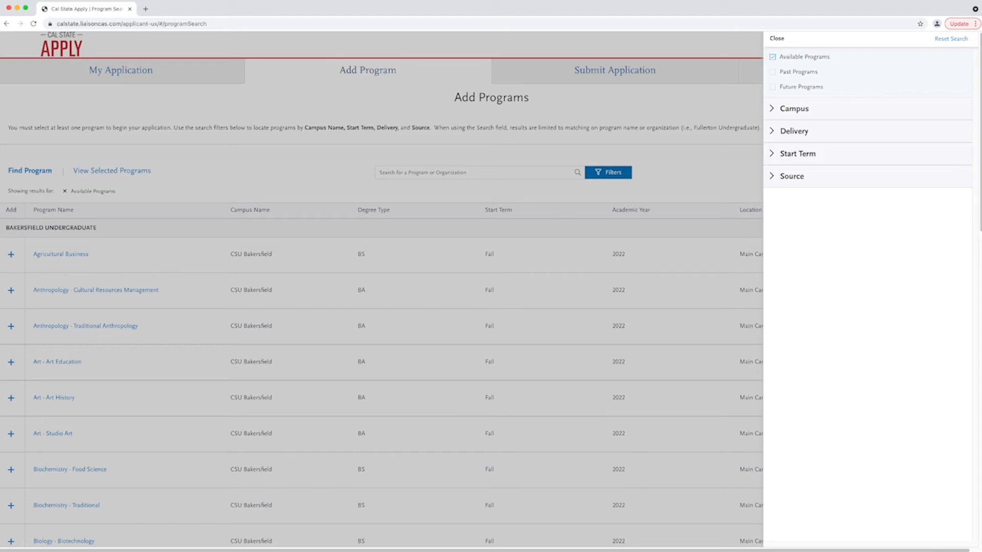
{"action": "left_click", "coordinate": [794, 108]}
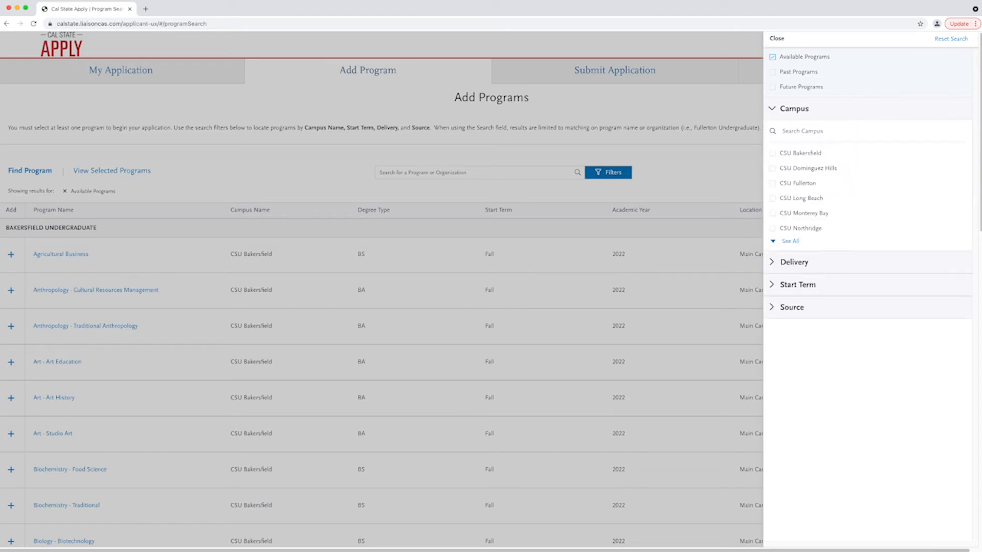
{"action": "left_click", "coordinate": [790, 242]}
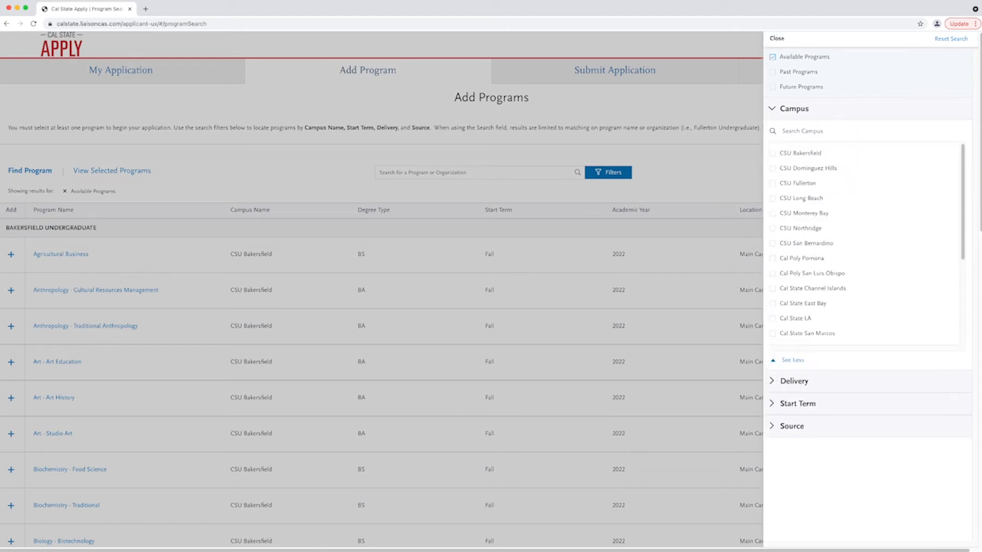
{"action": "left_click", "coordinate": [807, 333]}
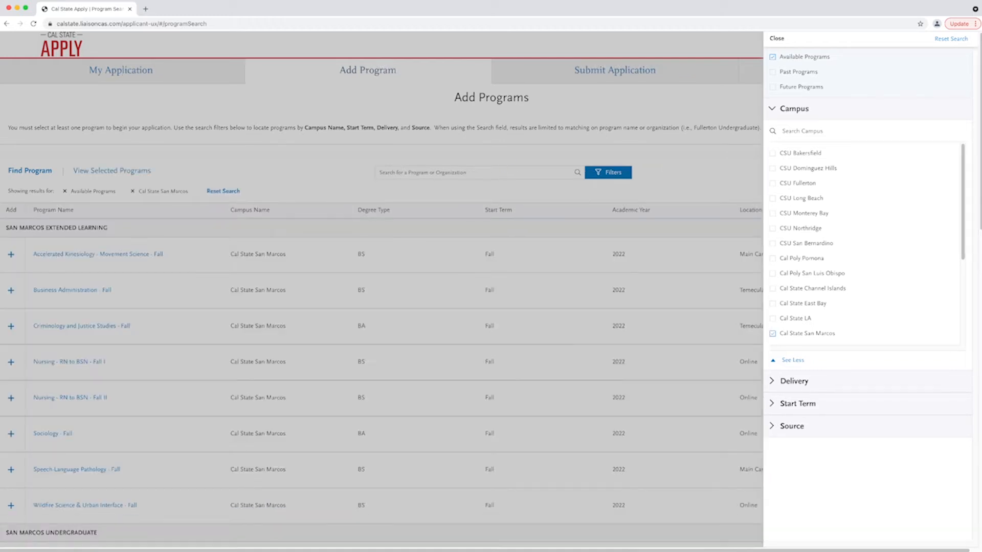
{"action": "left_click", "coordinate": [776, 38]}
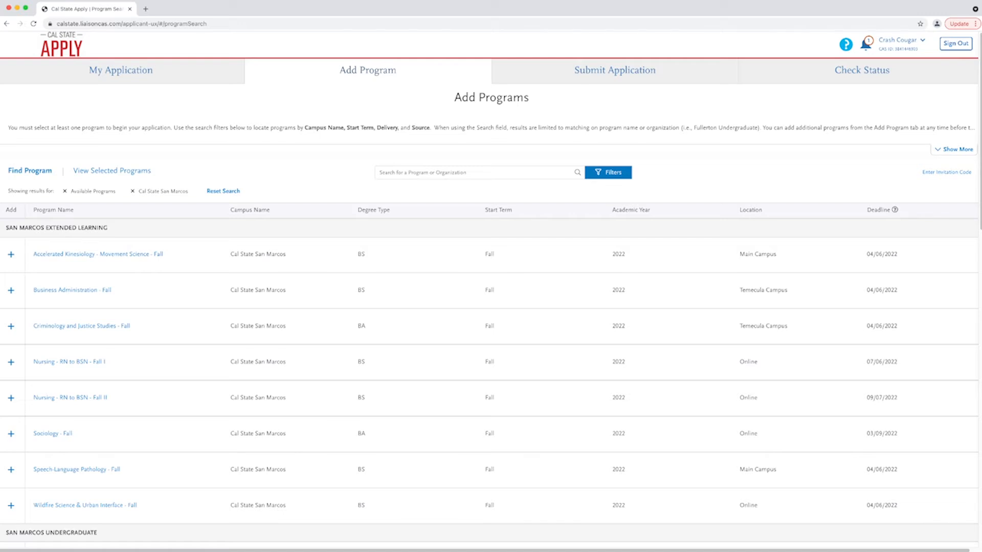
- Scroll through the San Marcos results to the Business Administration programs
{"action": "scroll", "coordinate": [489, 288], "scroll_direction": "down", "scroll_amount": 5}
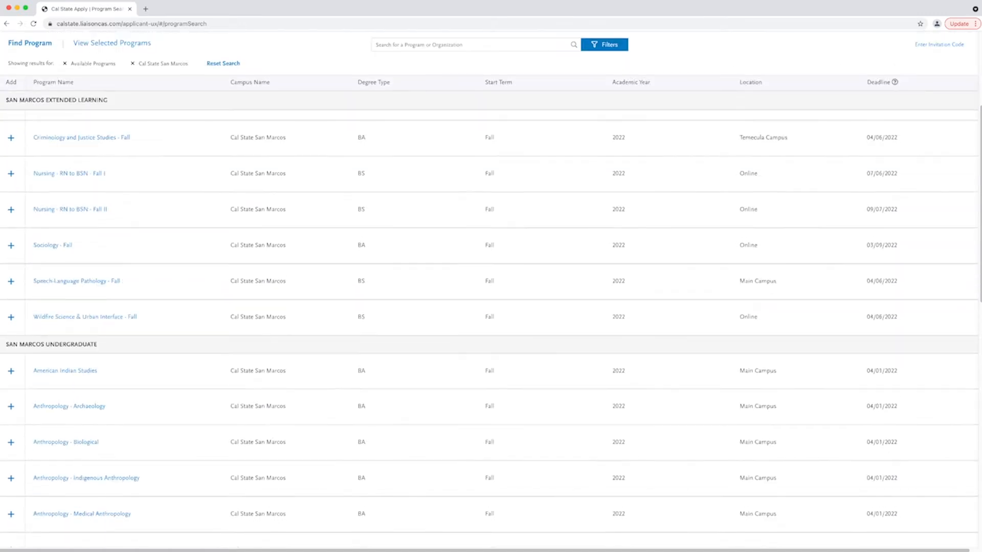
{"action": "scroll", "coordinate": [489, 327], "scroll_direction": "down", "scroll_amount": 1}
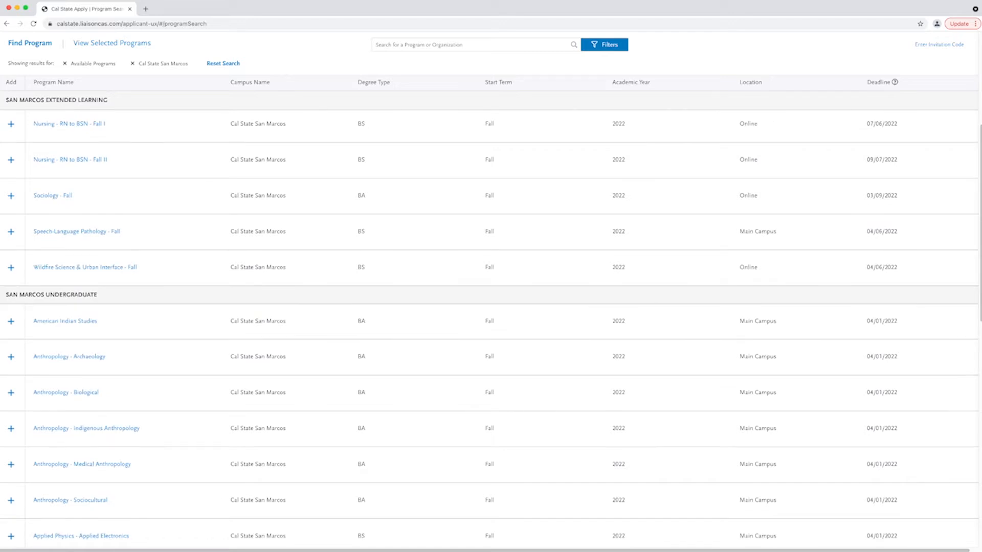
{"action": "scroll", "coordinate": [489, 327], "scroll_direction": "down", "scroll_amount": 5}
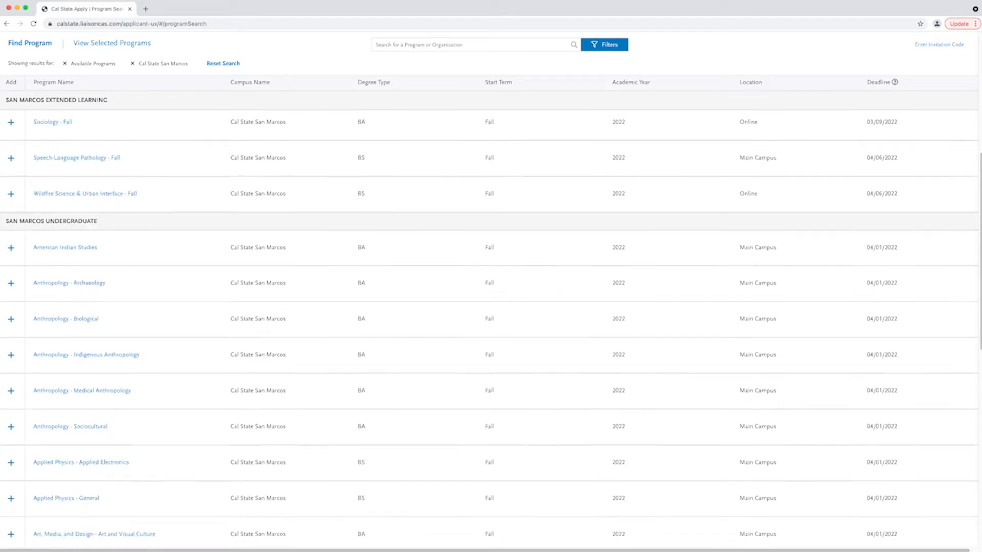
{"action": "scroll", "coordinate": [489, 327], "scroll_direction": "down", "scroll_amount": 3}
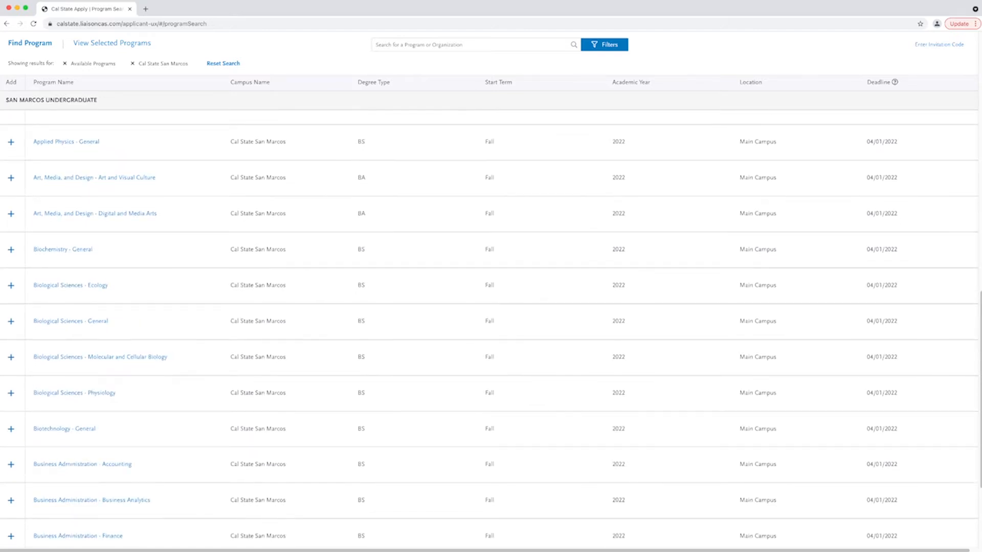
- Add Business Administration - Accounting with American Indian Studies as the alternate program and save the choice
{"action": "left_click", "coordinate": [11, 465]}
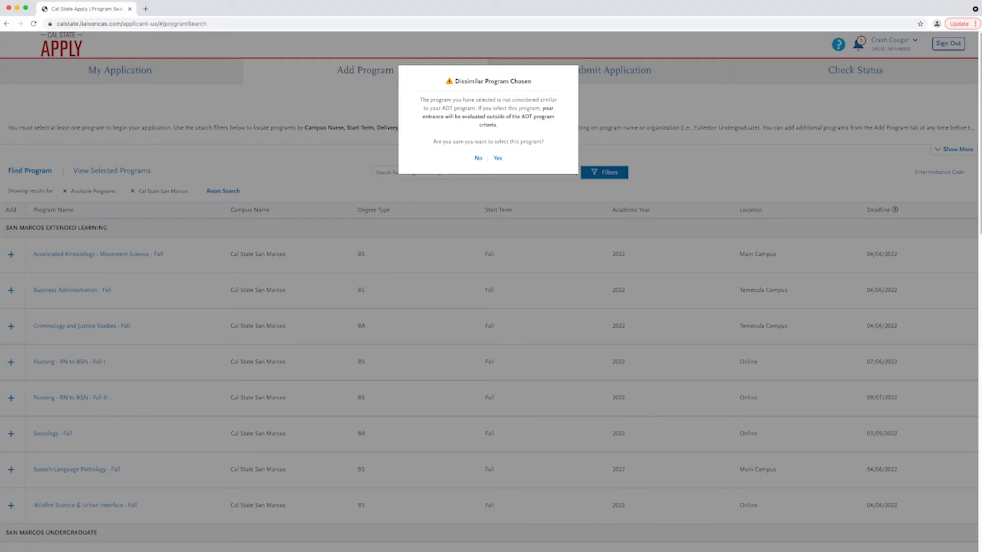
{"action": "left_click", "coordinate": [497, 158]}
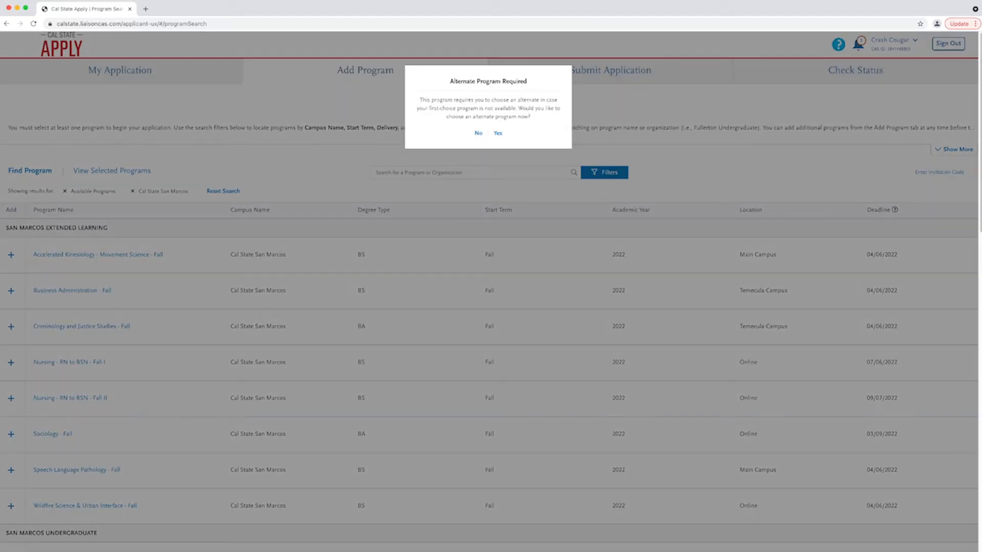
{"action": "left_click", "coordinate": [498, 133]}
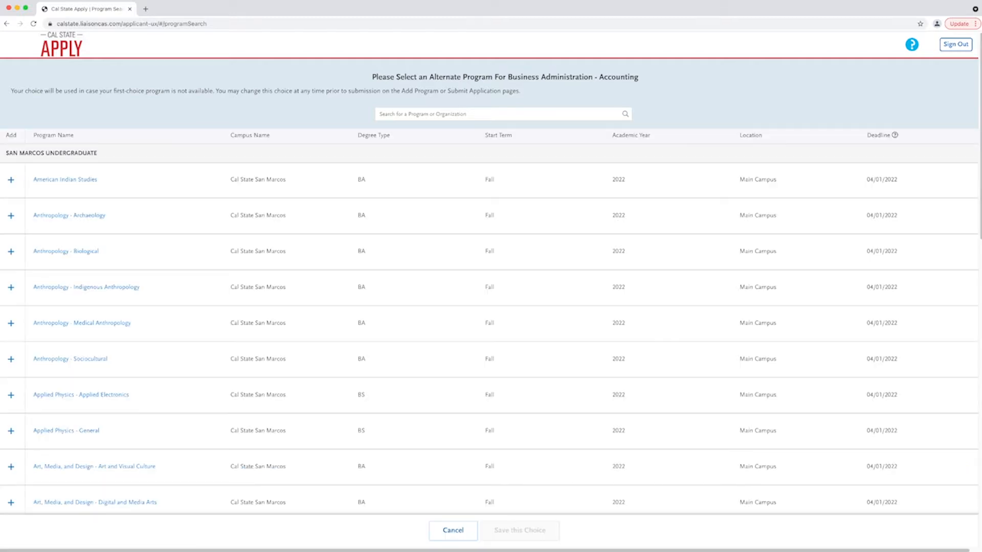
{"action": "left_click", "coordinate": [10, 179]}
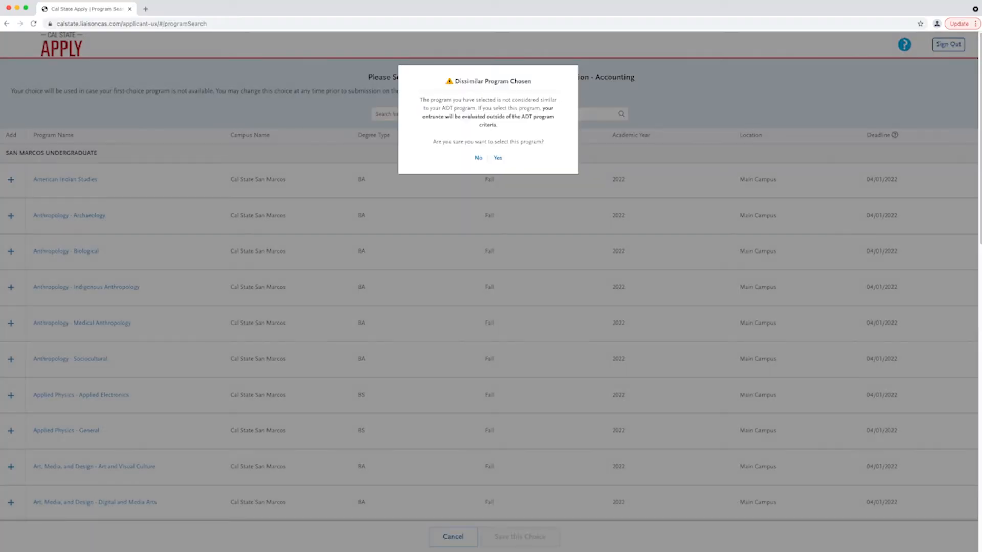
{"action": "left_click", "coordinate": [498, 158]}
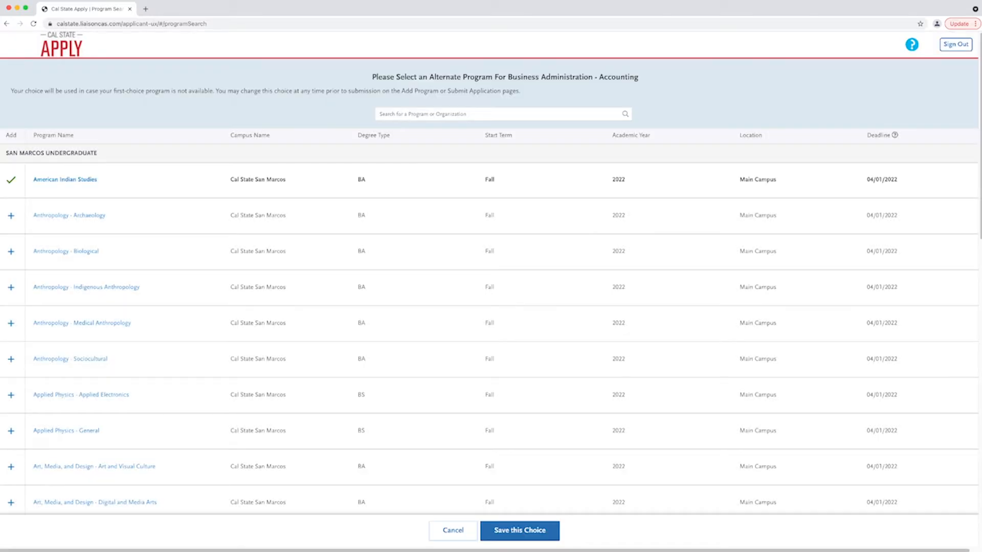
{"action": "left_click", "coordinate": [519, 530]}
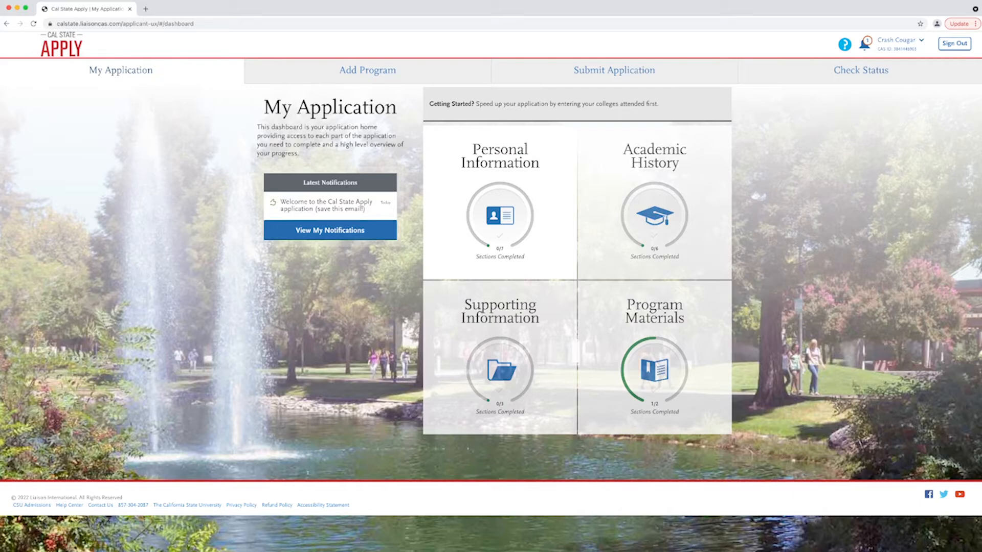
- Check the accuracy, contact-release and additional-information release statements, save, and continue to Biographic Information
{"action": "left_click", "coordinate": [500, 215]}
{"action": "left_click", "coordinate": [464, 228]}
{"action": "left_click", "coordinate": [138, 319]}
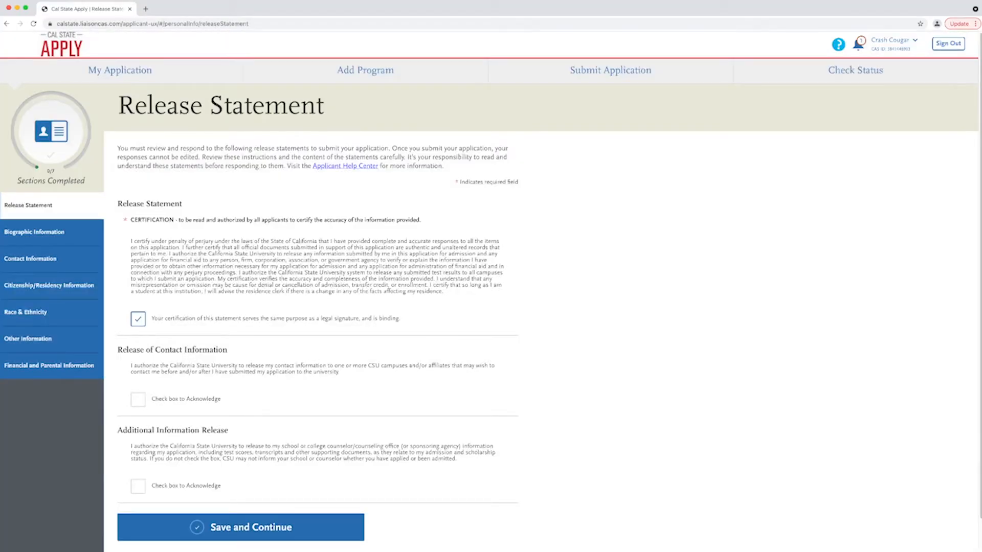
{"action": "scroll", "coordinate": [491, 292], "scroll_direction": "down", "scroll_amount": 2}
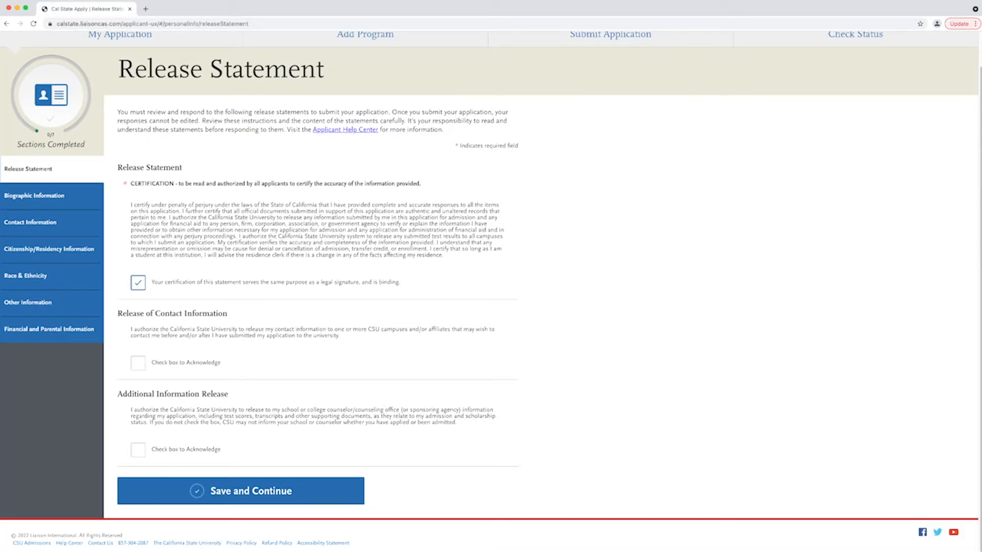
{"action": "left_click", "coordinate": [138, 363]}
{"action": "left_click", "coordinate": [138, 450]}
{"action": "left_click", "coordinate": [241, 491]}
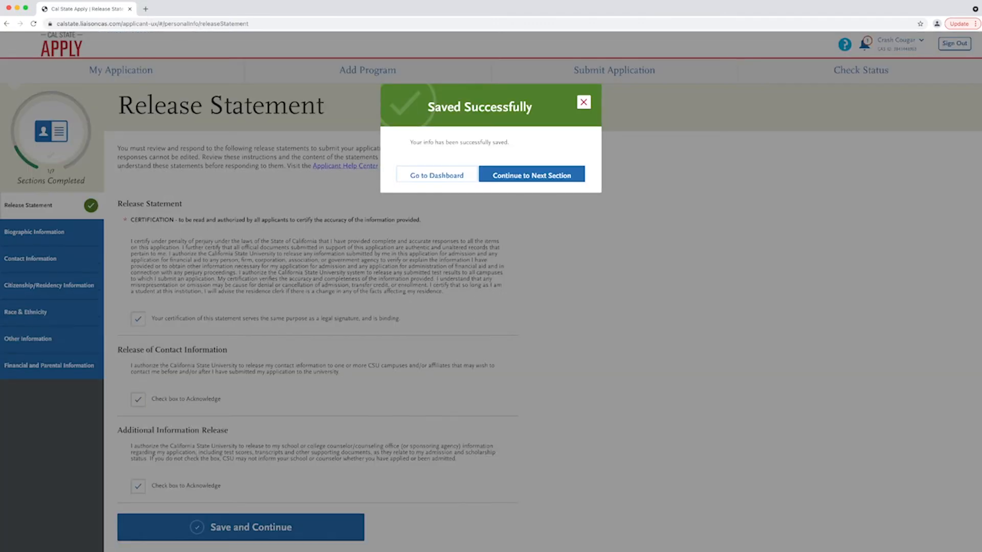
{"action": "left_click", "coordinate": [531, 174]}
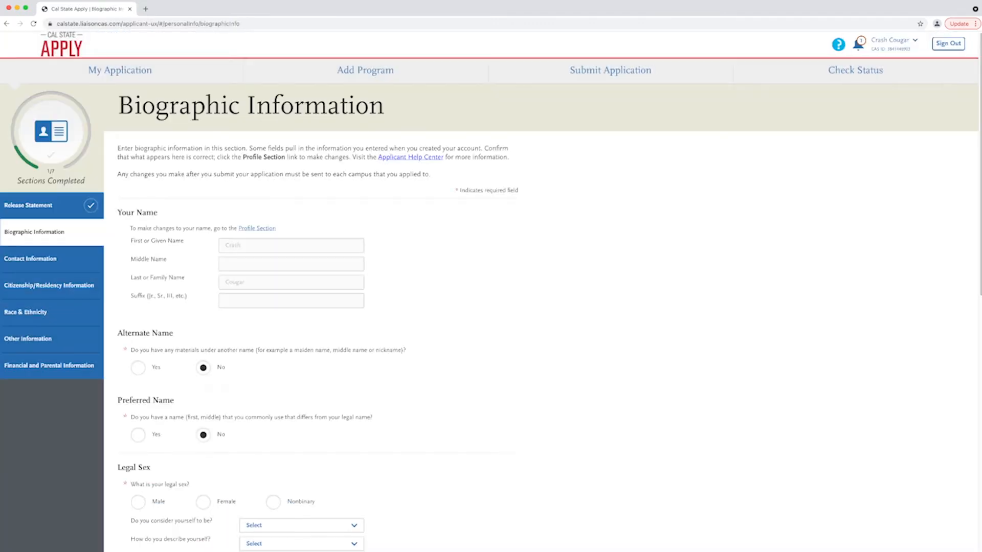
- Set legal sex to Female and date of birth to 08/02/2000
{"action": "scroll", "coordinate": [491, 291], "scroll_direction": "down", "scroll_amount": 5}
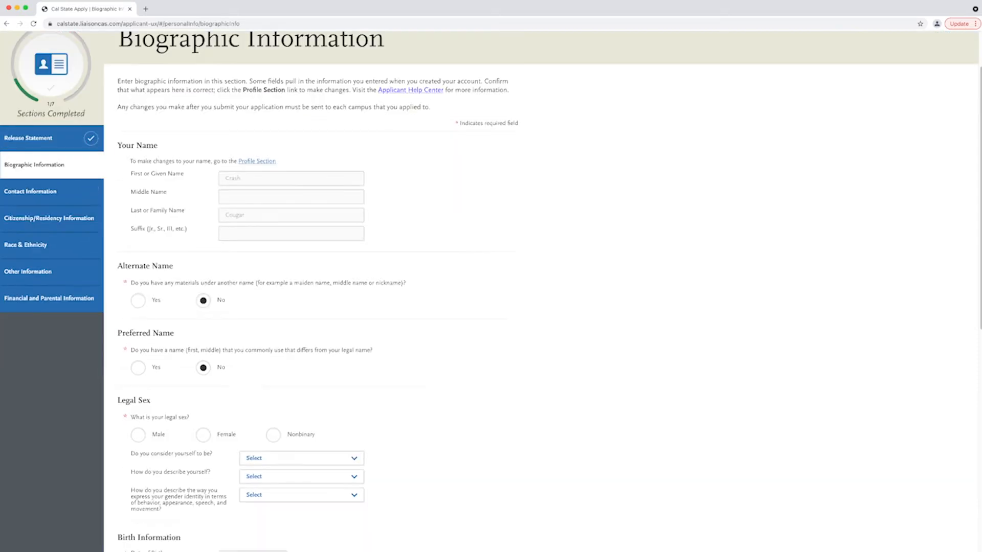
{"action": "scroll", "coordinate": [491, 291], "scroll_direction": "down", "scroll_amount": 4}
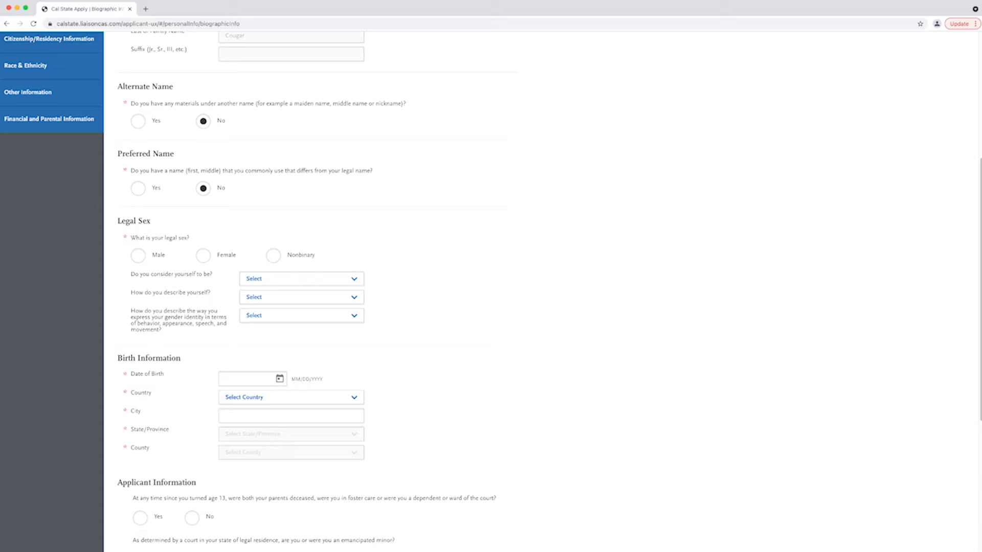
{"action": "left_click", "coordinate": [203, 255]}
{"action": "scroll", "coordinate": [491, 291], "scroll_direction": "down", "scroll_amount": 1}
{"action": "scroll", "coordinate": [491, 291], "scroll_direction": "down", "scroll_amount": 2}
{"action": "left_click", "coordinate": [248, 312]}
{"action": "type", "text": "08022000"}
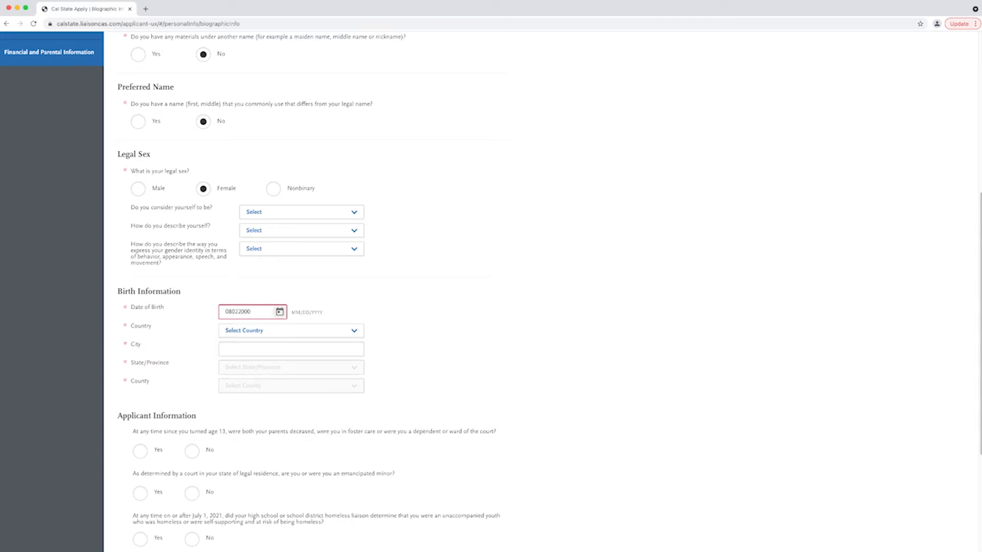
{"action": "key", "text": "Tab"}
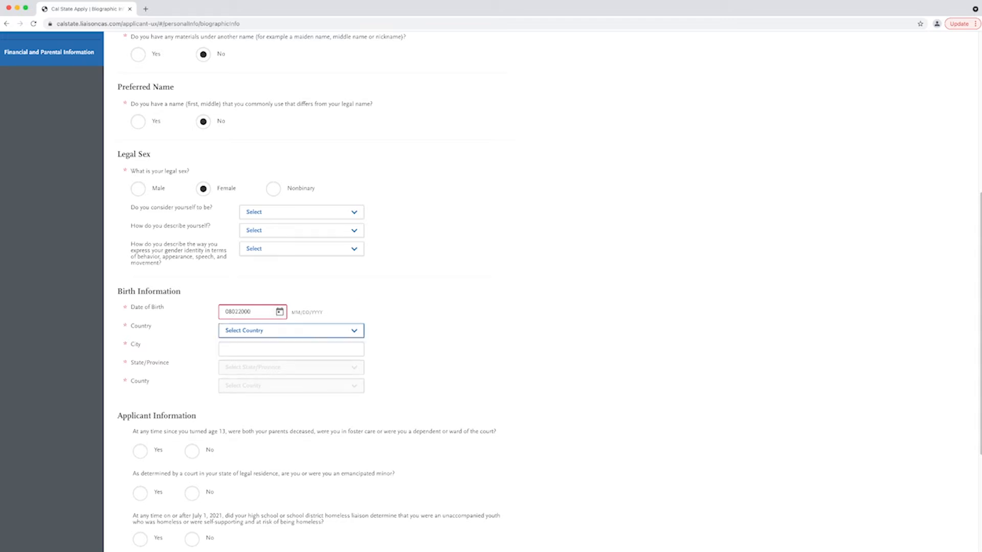
{"action": "left_click", "coordinate": [250, 312]}
{"action": "type", "text": "/02/"}
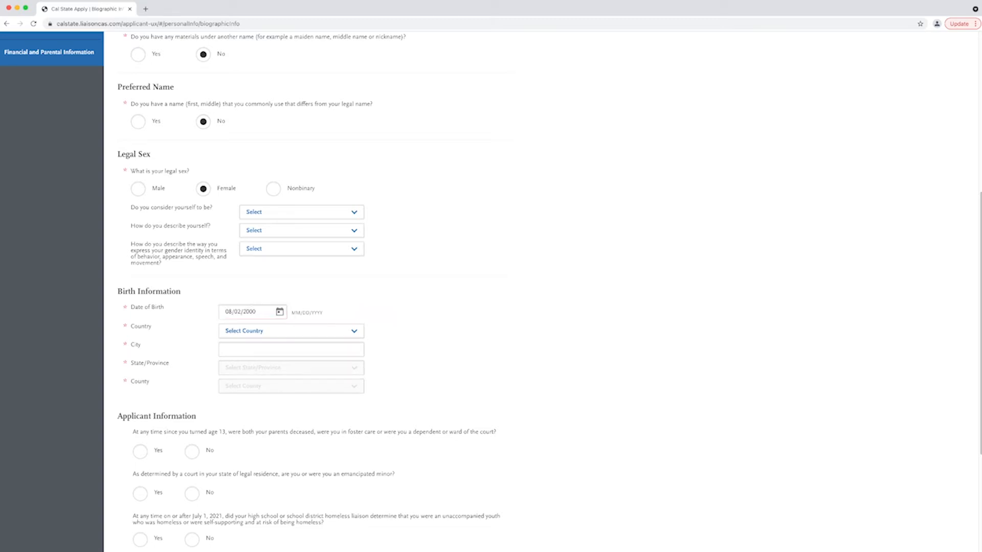
- Set birthplace to San Marcos, California, United States
{"action": "key", "text": "Tab"}
{"action": "key", "text": "u"}
{"action": "key", "text": "Tab"}
{"action": "type", "text": "San Marcos"}
{"action": "key", "text": "Tab"}
{"action": "key", "text": "c"}
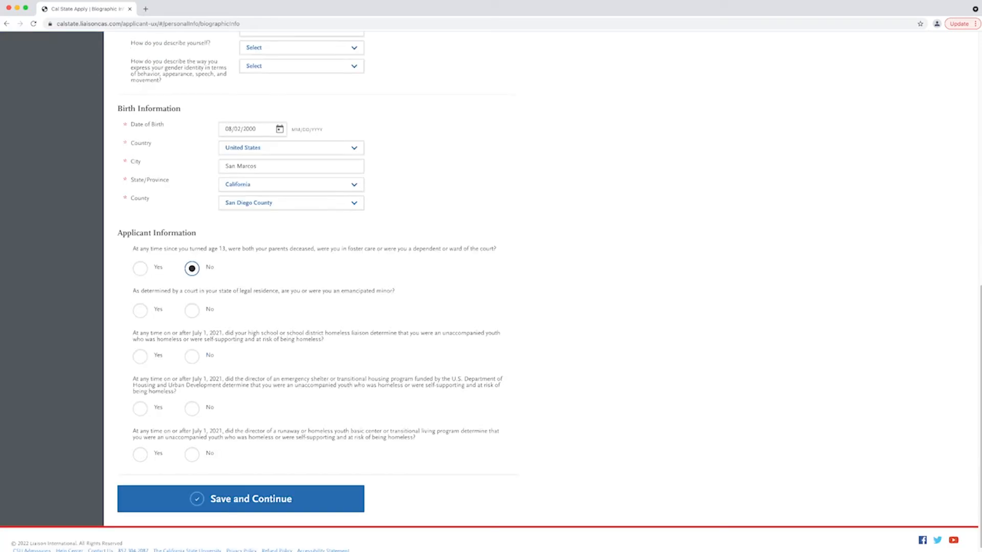
- Answer No to the emancipated minor, homeless liaison, emergency shelter and runaway youth questions, and save
{"action": "left_click", "coordinate": [192, 310]}
{"action": "left_click", "coordinate": [192, 356]}
{"action": "left_click", "coordinate": [192, 409]}
{"action": "left_click", "coordinate": [191, 454]}
{"action": "left_click", "coordinate": [240, 499]}
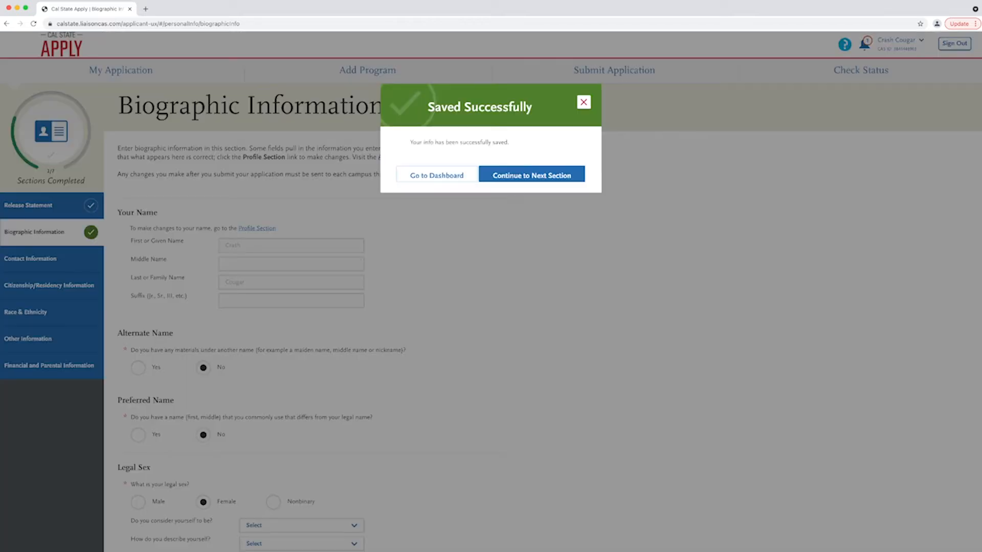
- Enter the current United States street address with city San Marcos and state California
{"action": "left_click", "coordinate": [532, 174]}
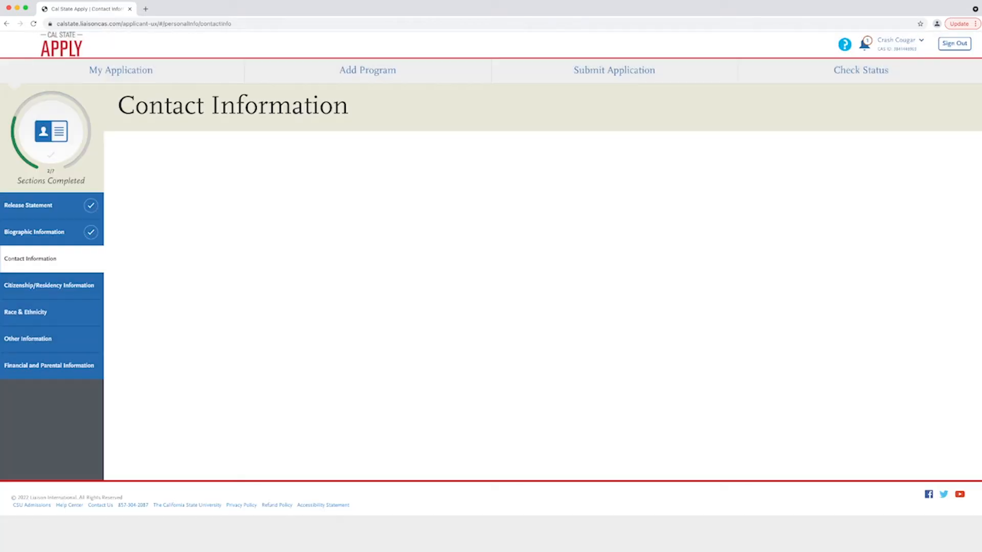
{"action": "key", "text": "u"}
{"action": "key", "text": "Tab"}
{"action": "type", "text": "333 S. Twin Oaks Valley Road"}
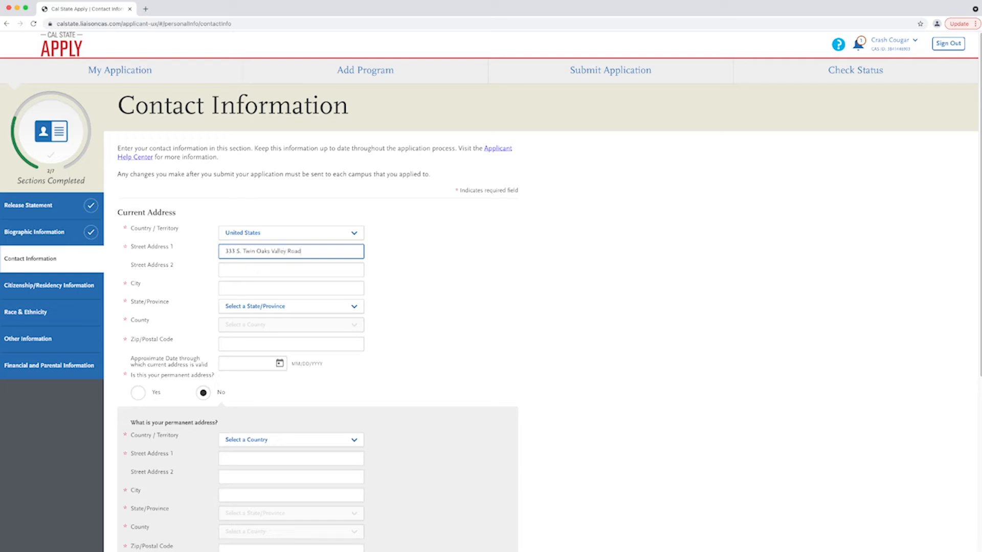
{"action": "key", "text": "Tab"}
{"action": "key", "text": "Tab"}
{"action": "type", "text": "S"}
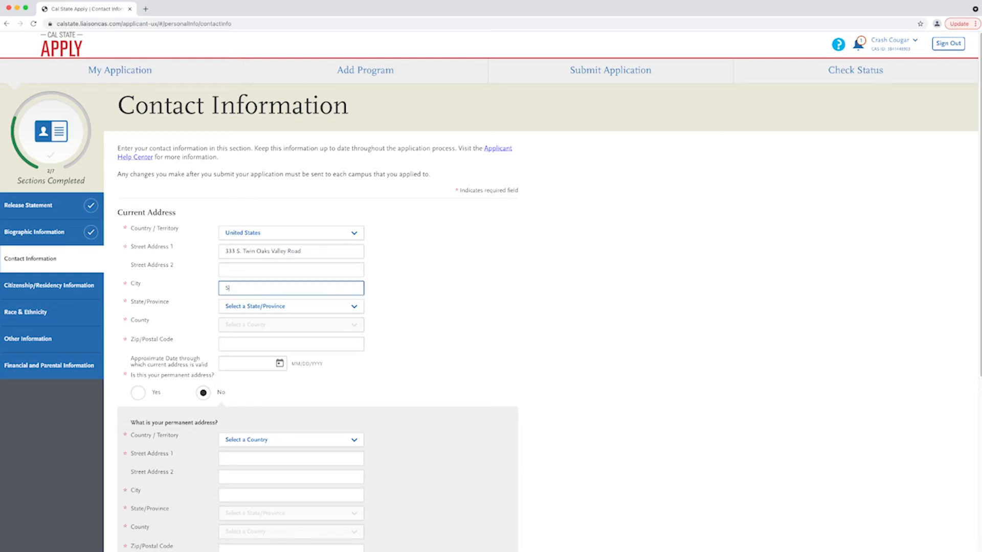
{"action": "key", "text": "Down"}
{"action": "key", "text": "Return"}
{"action": "key", "text": "Tab"}
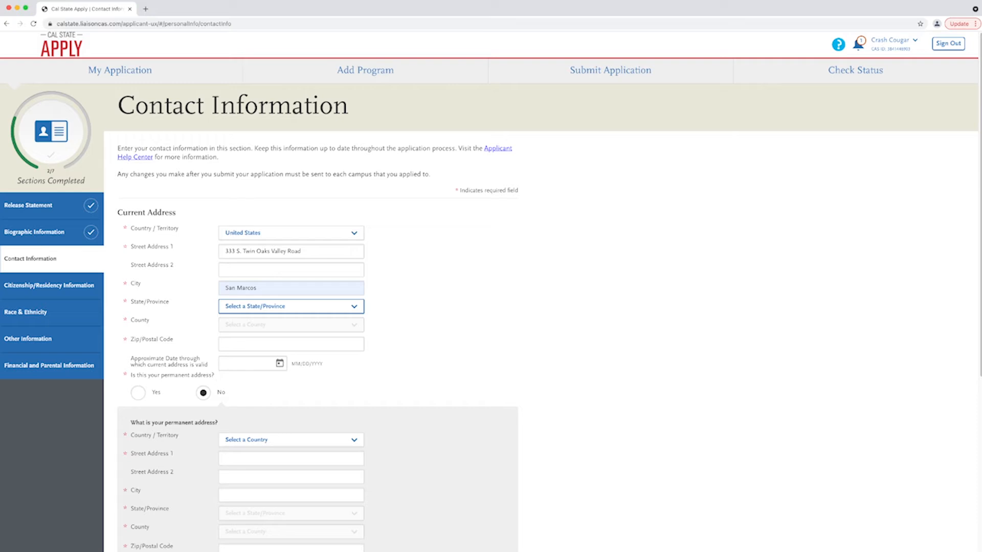
{"action": "type", "text": "c"}
{"action": "key", "text": "Tab"}
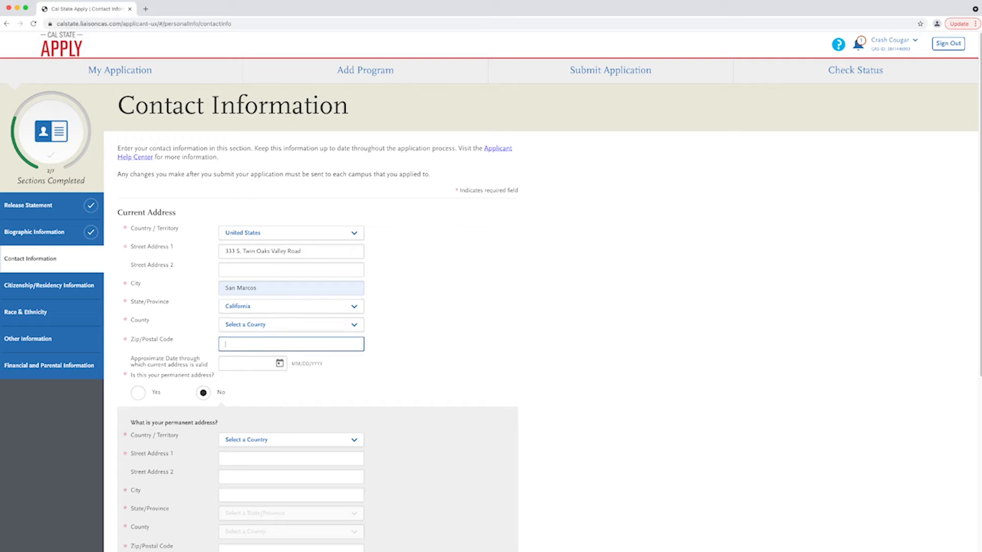
- Accept the standardised address, mark it as permanent, save, and continue to Citizenship/Residency
{"action": "left_click", "coordinate": [494, 165]}
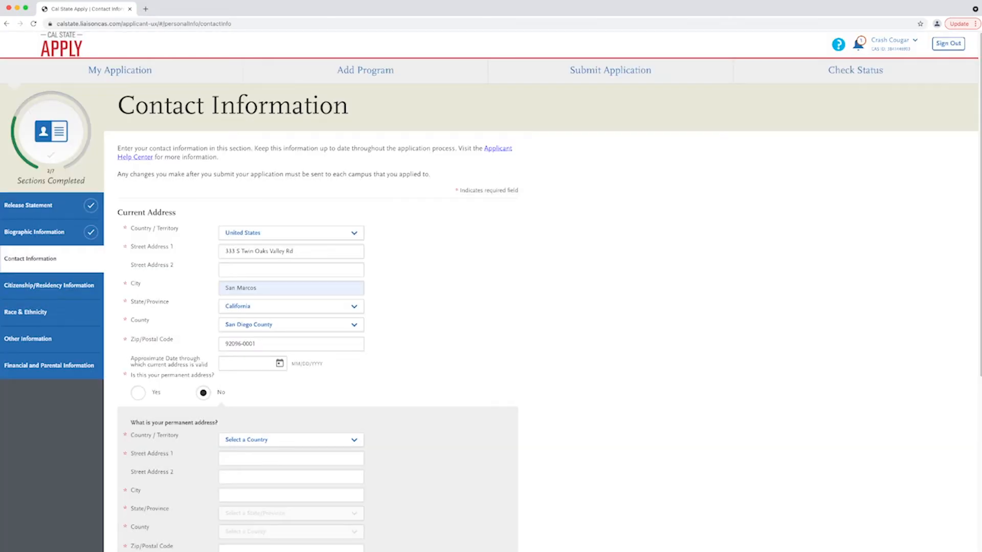
{"action": "left_click", "coordinate": [138, 393]}
{"action": "scroll", "coordinate": [491, 291], "scroll_direction": "down", "scroll_amount": 3}
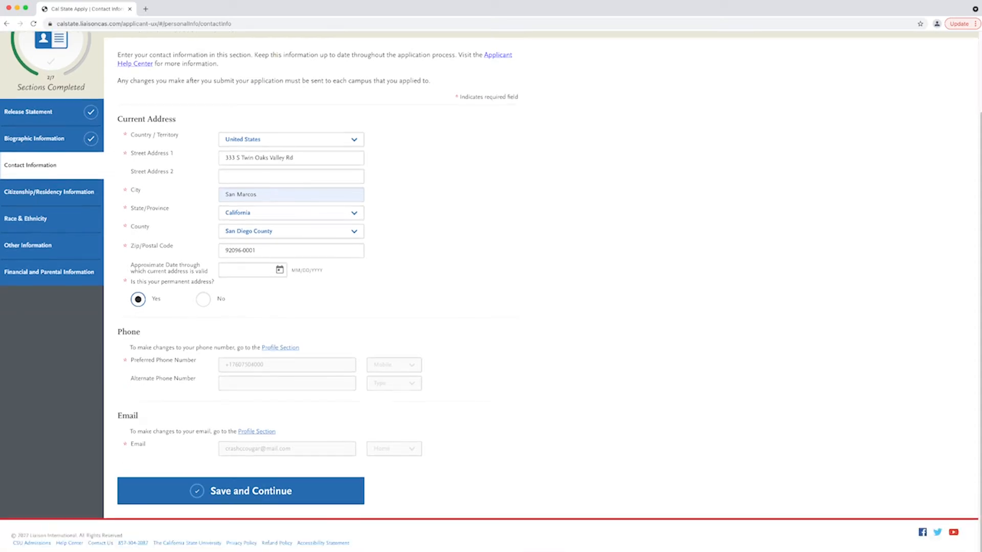
{"action": "left_click", "coordinate": [240, 491]}
{"action": "left_click", "coordinate": [532, 174]}
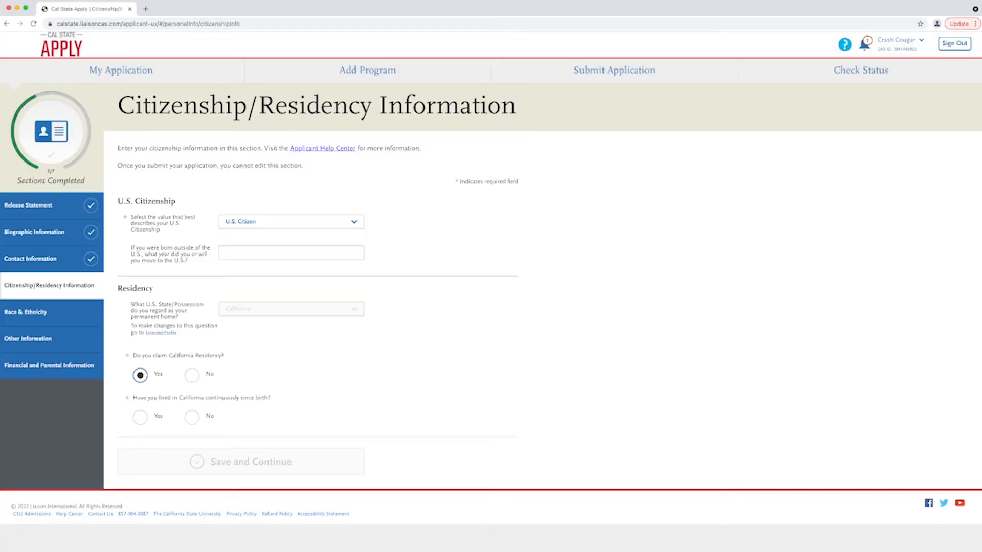
- Confirm continuous California residence since birth and save the citizenship answers
{"action": "left_click", "coordinate": [140, 417]}
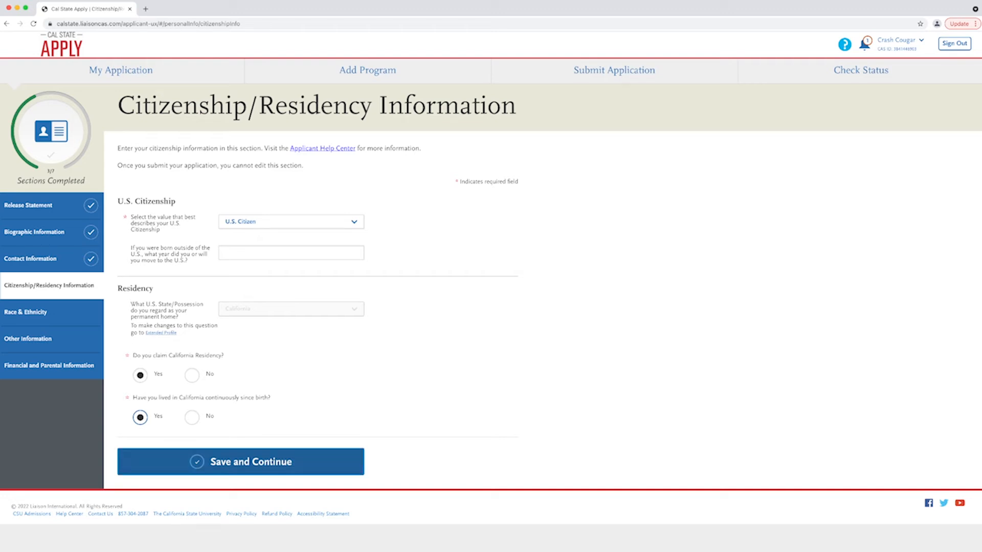
{"action": "left_click", "coordinate": [241, 462]}
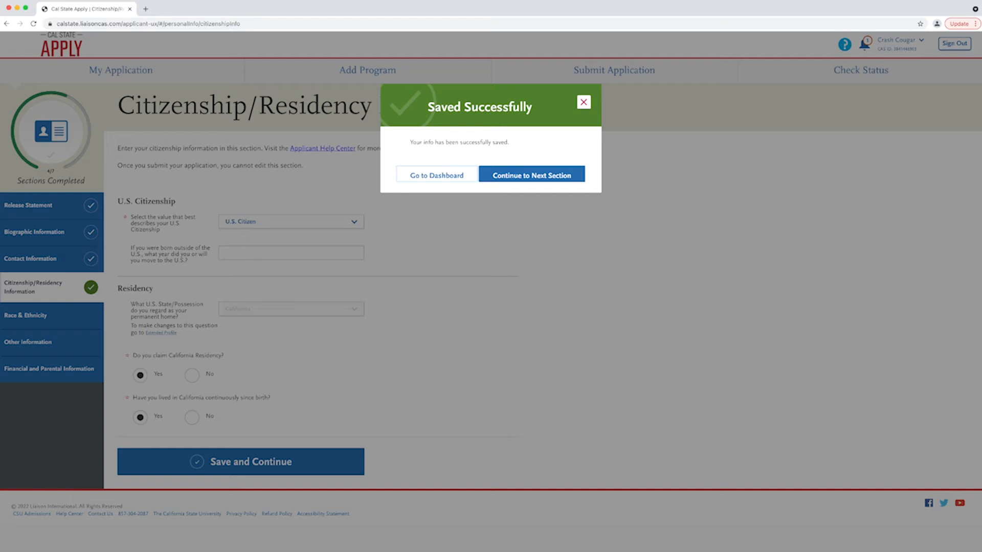
{"action": "left_click", "coordinate": [532, 175]}
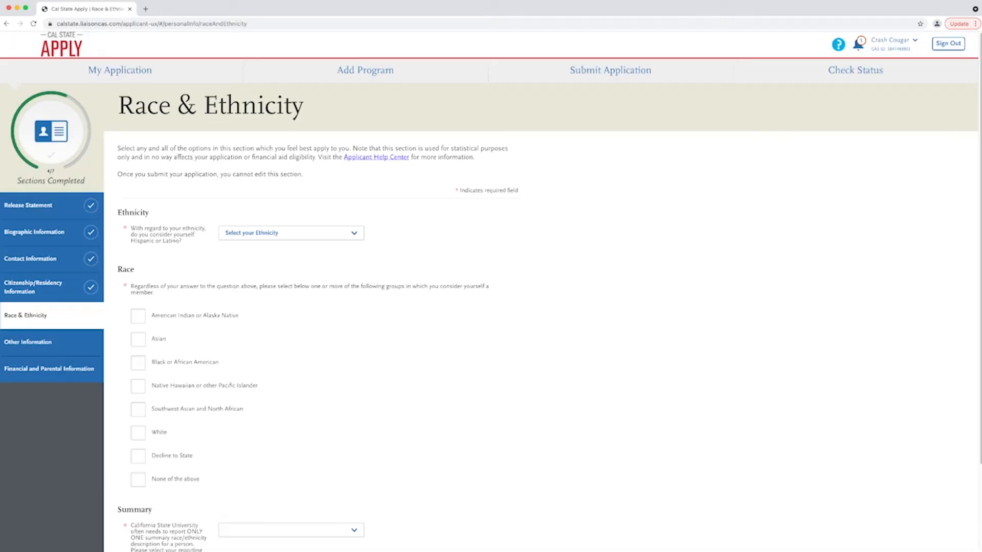
- Set Hispanic or Latino to Yes with Spaniard background, and race White, European
{"action": "left_click", "coordinate": [291, 233]}
{"action": "left_click", "coordinate": [235, 246]}
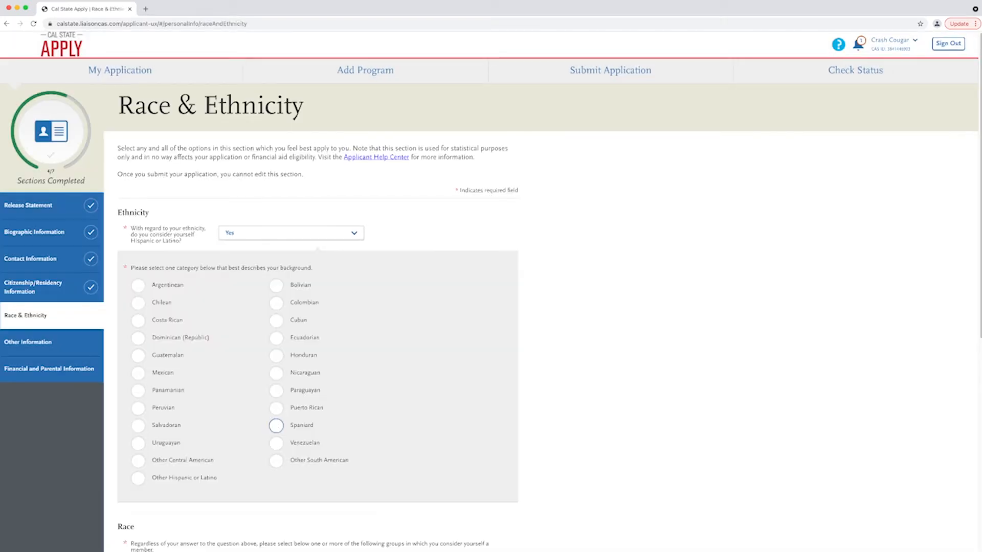
{"action": "left_click", "coordinate": [276, 426]}
{"action": "scroll", "coordinate": [276, 425], "scroll_direction": "down", "scroll_amount": 6}
{"action": "left_click", "coordinate": [138, 388]}
{"action": "left_click", "coordinate": [151, 446]}
{"action": "scroll", "coordinate": [151, 446], "scroll_direction": "down", "scroll_amount": 3}
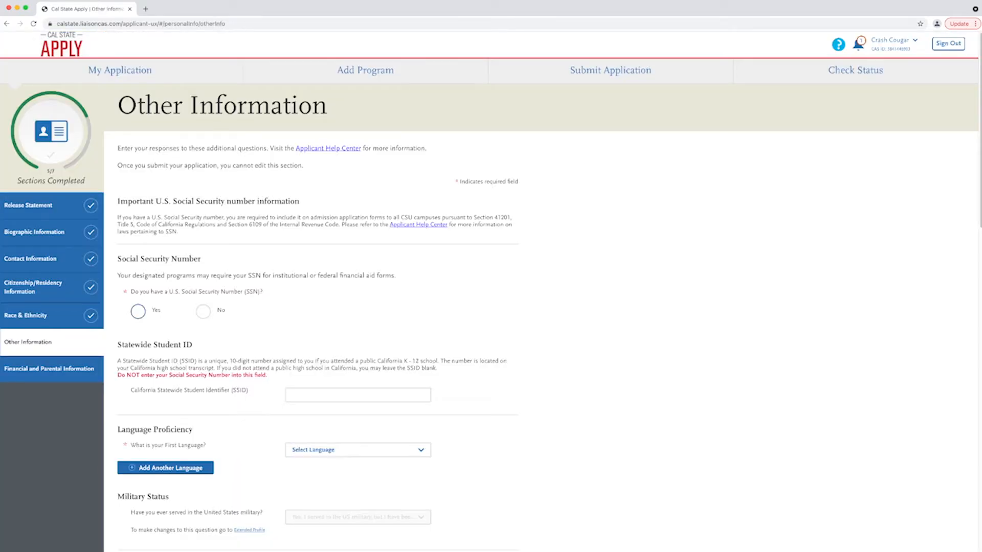
- Answer Yes to having a Social Security Number and enter the SSN
{"action": "left_click", "coordinate": [138, 311]}
{"action": "left_click", "coordinate": [370, 337]}
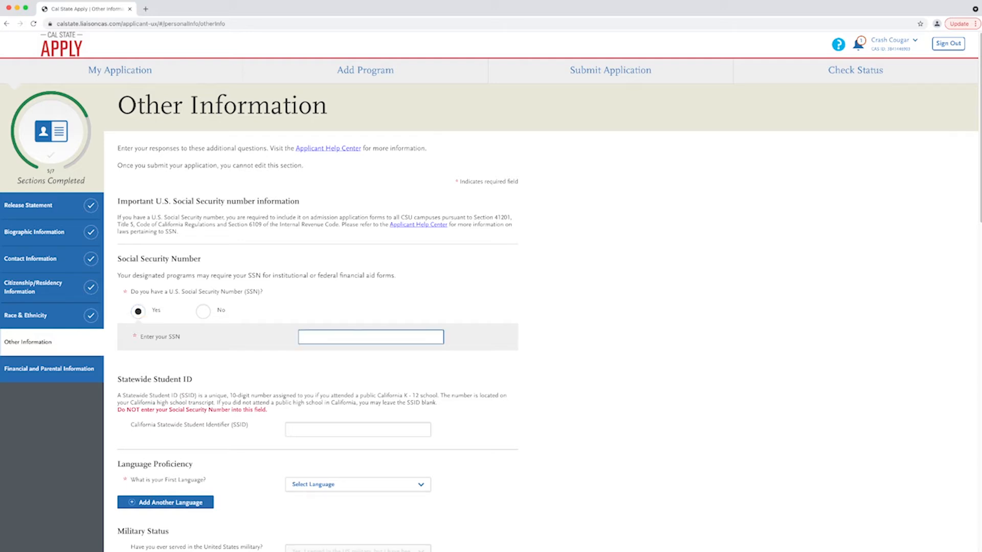
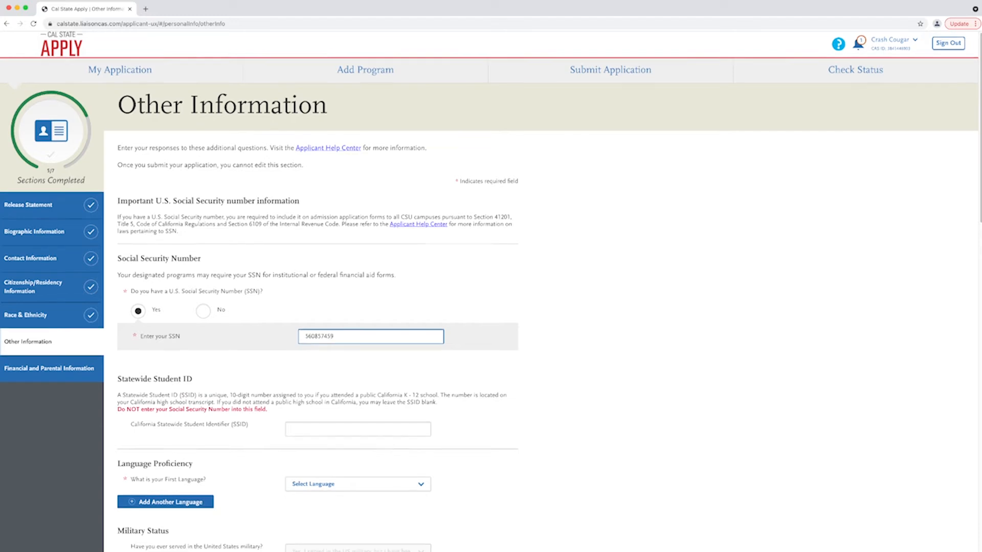
{"action": "scroll", "coordinate": [491, 291], "scroll_direction": "down", "scroll_amount": 5}
{"action": "scroll", "coordinate": [491, 292], "scroll_direction": "down", "scroll_amount": 10}
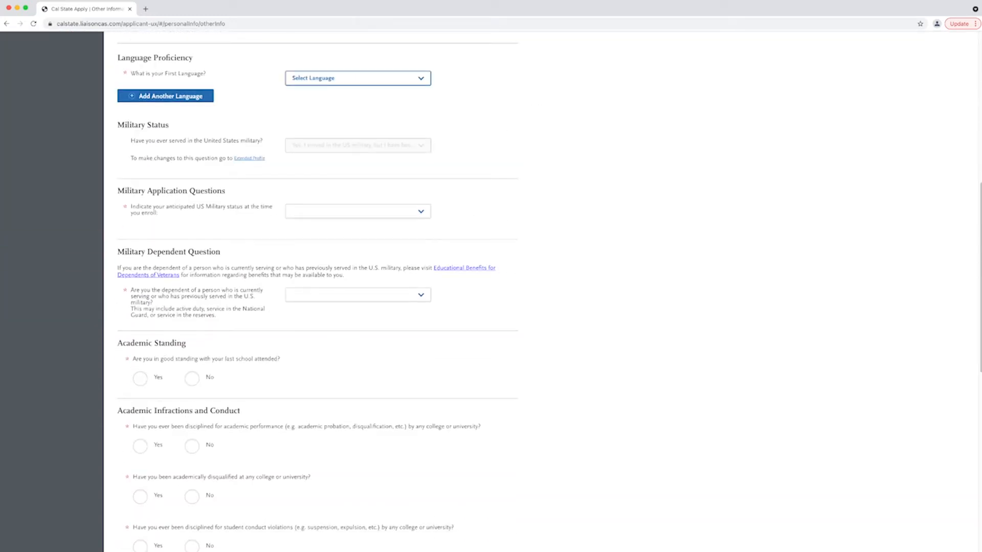
- Set first language to English, military status to discharged, branch to Army, and military dependent to No
{"action": "left_click", "coordinate": [358, 78]}
{"action": "left_click", "coordinate": [358, 211]}
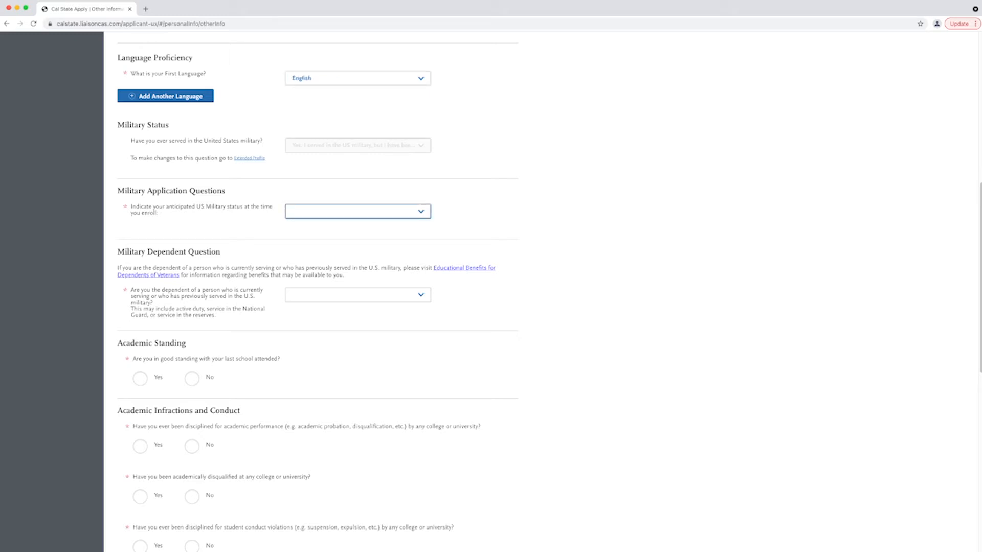
{"action": "left_click", "coordinate": [358, 211]}
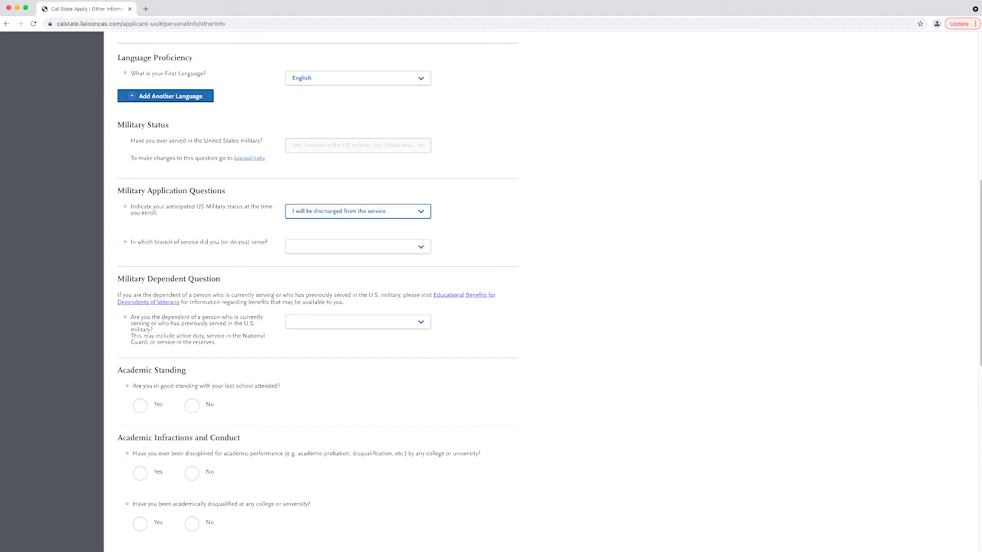
{"action": "left_click", "coordinate": [358, 247]}
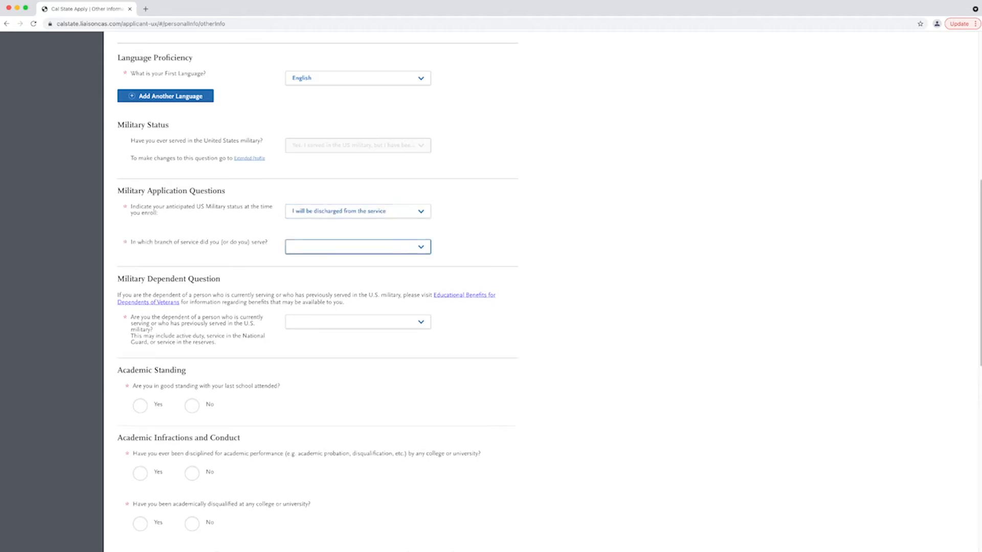
{"action": "left_click", "coordinate": [357, 247]}
{"action": "left_click", "coordinate": [358, 322]}
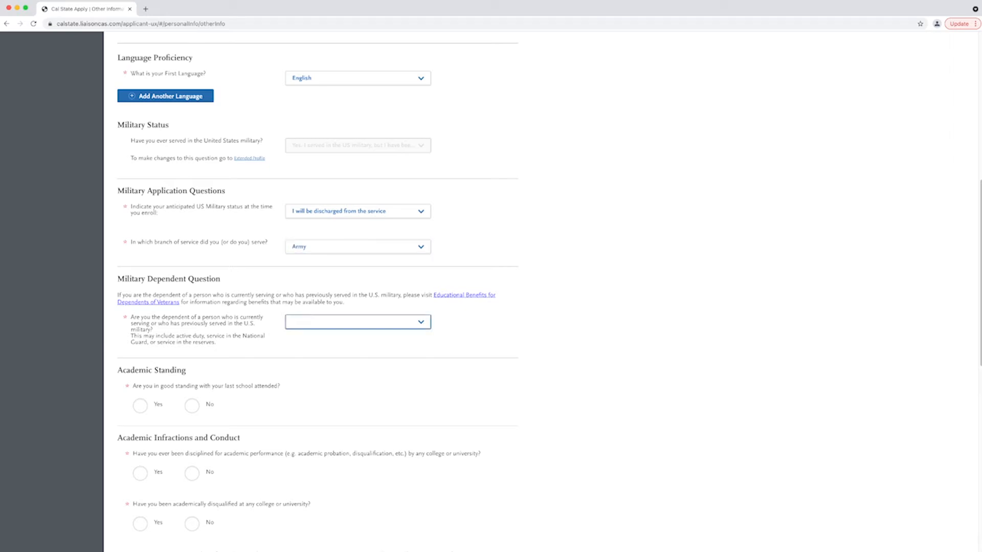
{"action": "left_click", "coordinate": [358, 322]}
- Confirm good academic standing, answer No to discipline, disqualification and conduct, and decline a credential program
{"action": "left_click", "coordinate": [140, 406]}
{"action": "scroll", "coordinate": [317, 292], "scroll_direction": "down", "scroll_amount": 5}
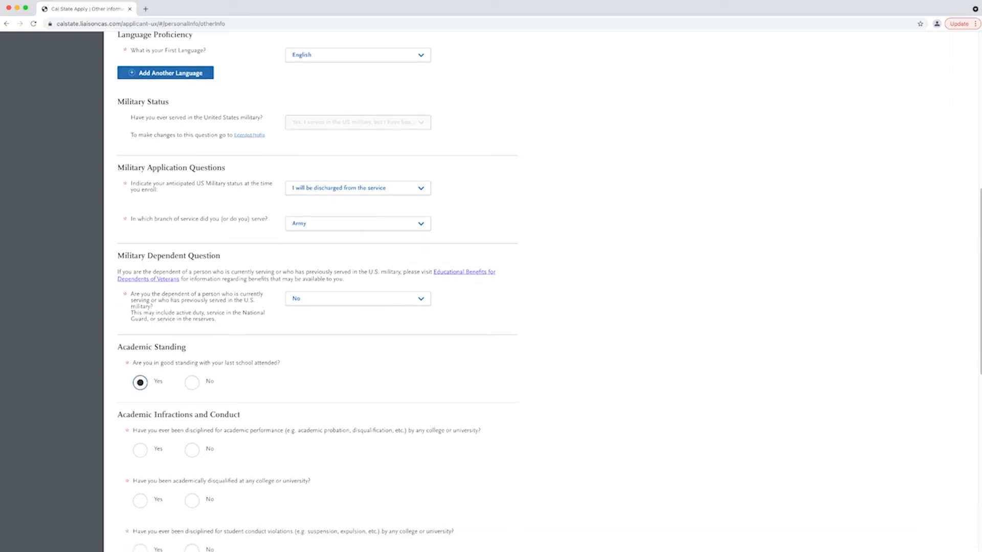
{"action": "scroll", "coordinate": [318, 291], "scroll_direction": "down", "scroll_amount": 5}
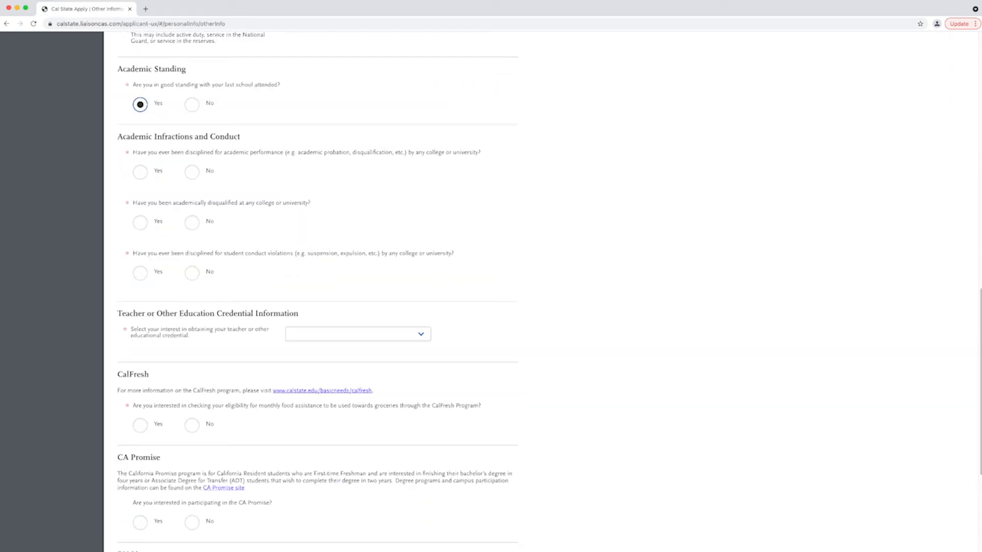
{"action": "left_click", "coordinate": [191, 171]}
{"action": "left_click", "coordinate": [191, 223]}
{"action": "left_click", "coordinate": [192, 273]}
{"action": "key", "text": "Tab"}
{"action": "left_click", "coordinate": [341, 344]}
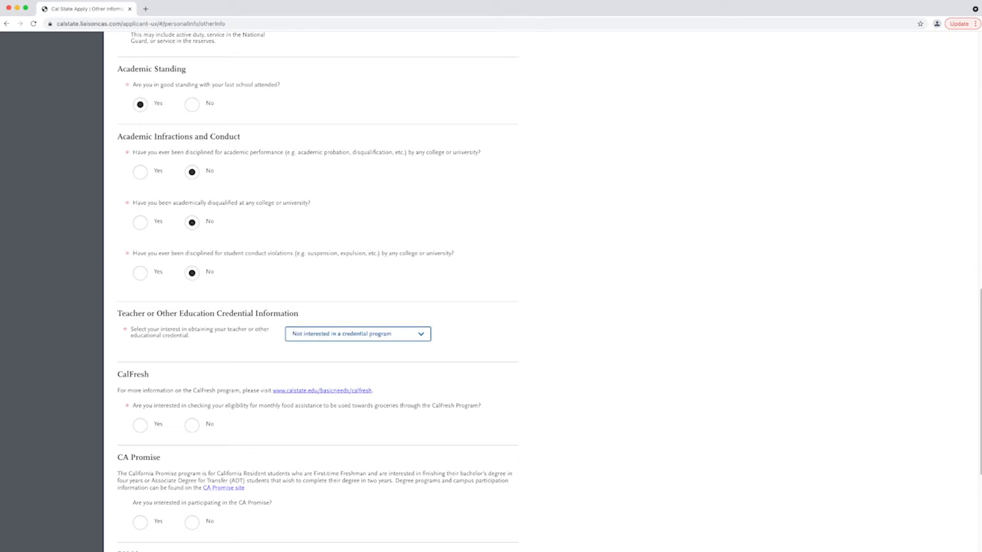
- Express interest in CalFresh, opt into CA Promise, and answer No to having an RN license
{"action": "left_click", "coordinate": [140, 425]}
{"action": "scroll", "coordinate": [140, 425], "scroll_direction": "down", "scroll_amount": 3}
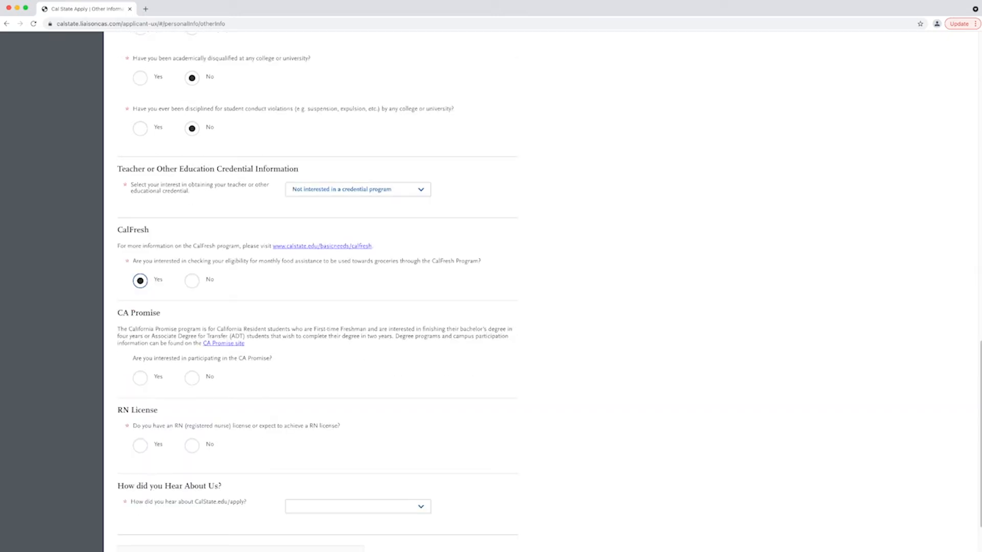
{"action": "left_click", "coordinate": [140, 378]}
{"action": "scroll", "coordinate": [140, 378], "scroll_direction": "down", "scroll_amount": 1}
{"action": "left_click", "coordinate": [192, 423]}
- Choose CSU Campus Tour/Visit as how you heard about CSU and save the section
{"action": "scroll", "coordinate": [192, 423], "scroll_direction": "down", "scroll_amount": 1}
{"action": "left_click", "coordinate": [358, 438]}
{"action": "left_click", "coordinate": [358, 438]}
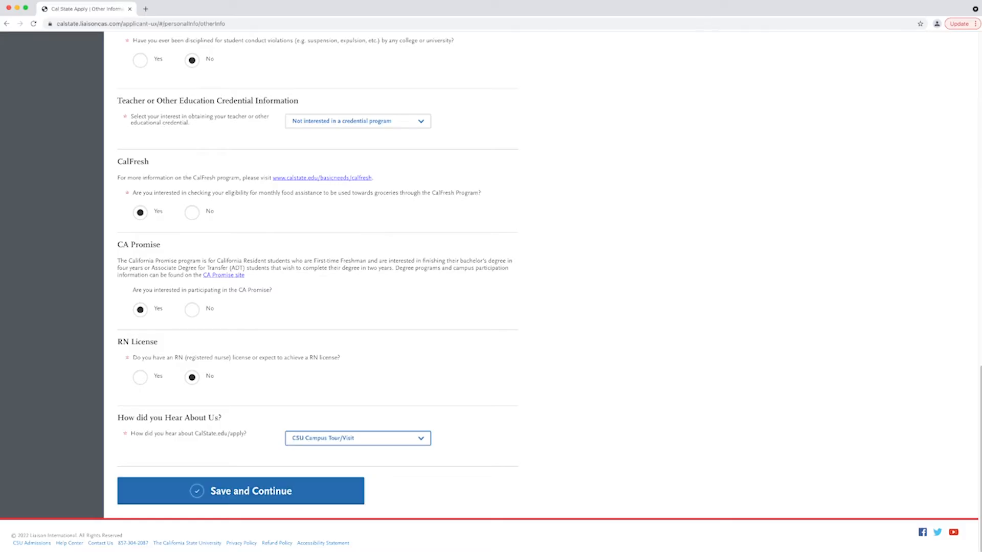
{"action": "left_click", "coordinate": [241, 491]}
{"action": "left_click", "coordinate": [531, 174]}
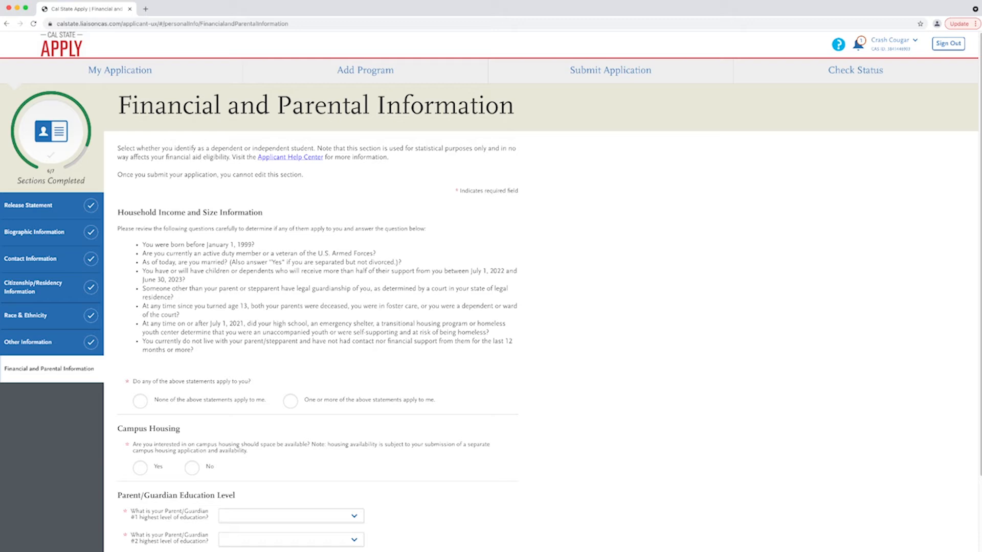
- Indicate one or more independence statements apply, with household size 1 and 0 dependent children
{"action": "scroll", "coordinate": [489, 288], "scroll_direction": "down", "scroll_amount": 1}
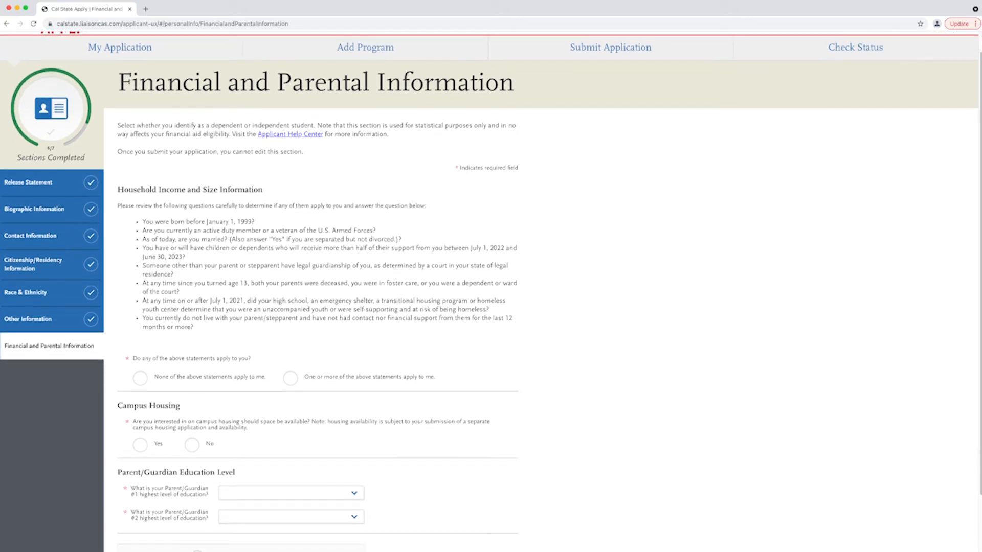
{"action": "left_click", "coordinate": [289, 376]}
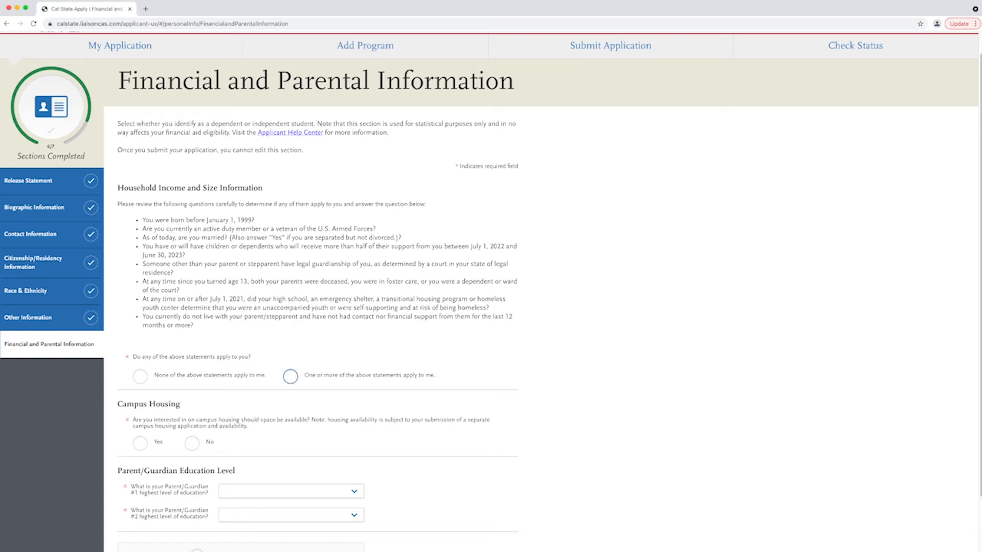
{"action": "scroll", "coordinate": [489, 291], "scroll_direction": "down", "scroll_amount": 10}
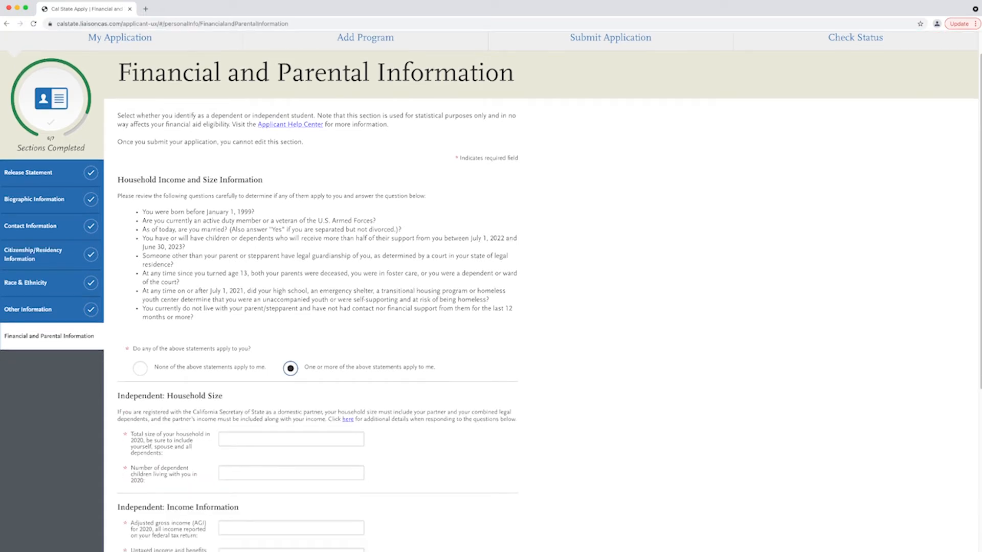
{"action": "scroll", "coordinate": [489, 289], "scroll_direction": "down", "scroll_amount": 1}
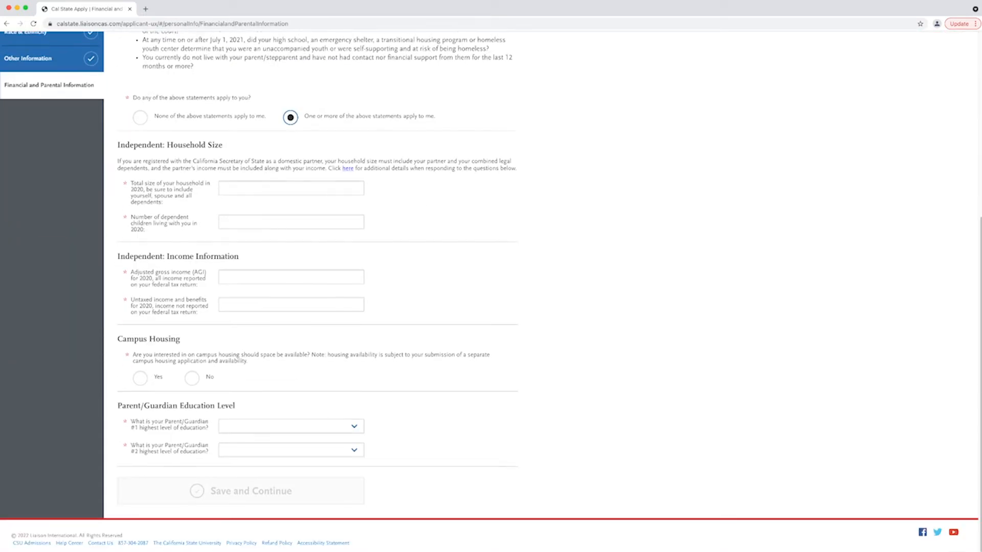
{"action": "left_click", "coordinate": [291, 188]}
{"action": "key", "text": "Tab"}
{"action": "type", "text": "0"}
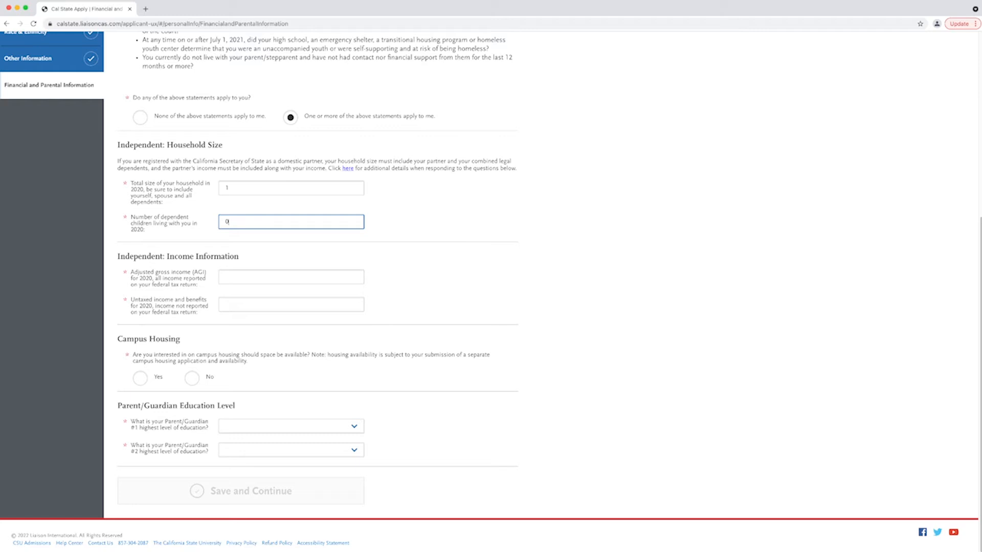
- Enter adjusted gross income 10,000 and untaxed income 5,000, and decline campus housing
{"action": "left_click", "coordinate": [291, 277]}
{"action": "type", "text": "10,000"}
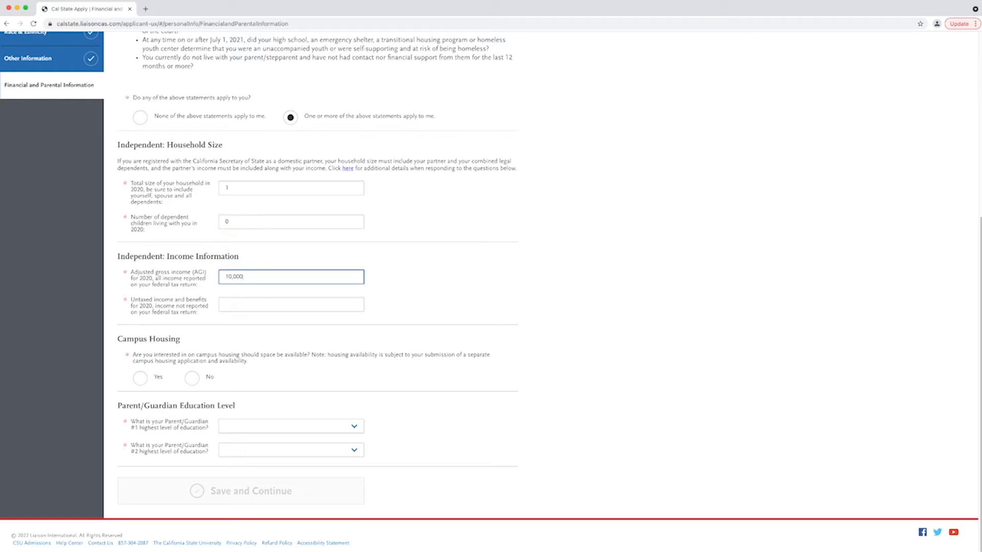
{"action": "key", "text": "Tab"}
{"action": "type", "text": "5,000"}
{"action": "left_click", "coordinate": [192, 377]}
- Set parent #1 education to High School Graduate, parent #2 to Does not apply, and save
{"action": "key", "text": "Tab"}
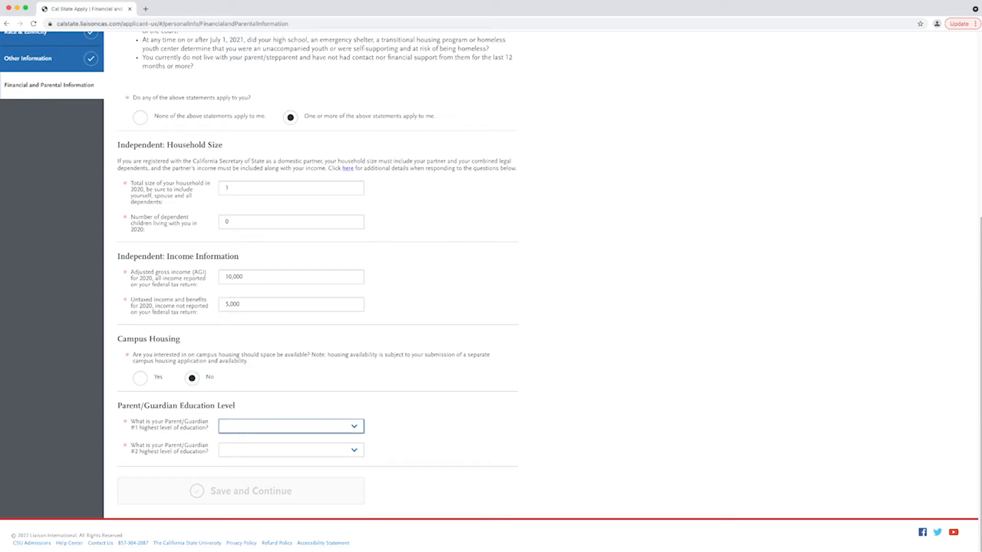
{"action": "key", "text": "h"}
{"action": "key", "text": "Tab"}
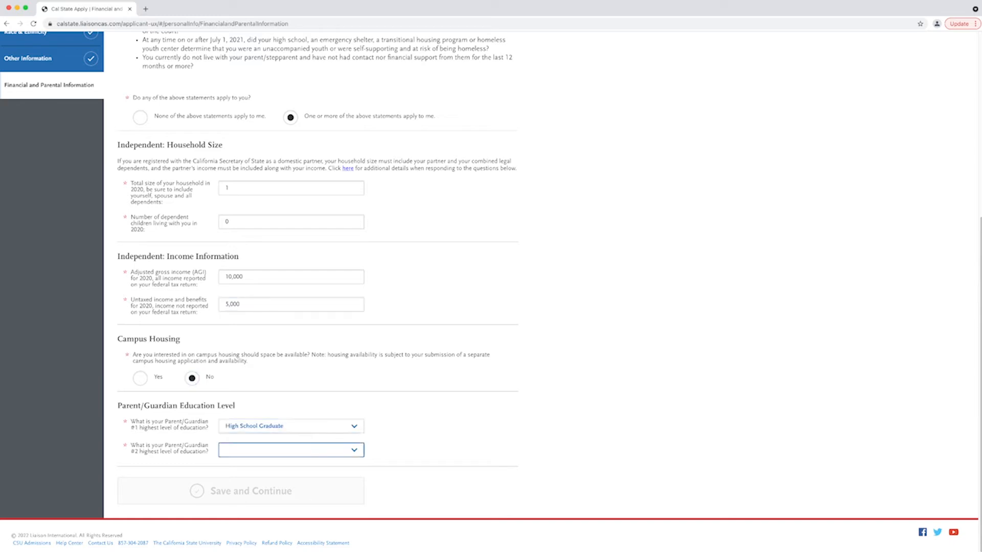
{"action": "key", "text": "d"}
{"action": "key", "text": "Tab"}
{"action": "key", "text": "Return"}
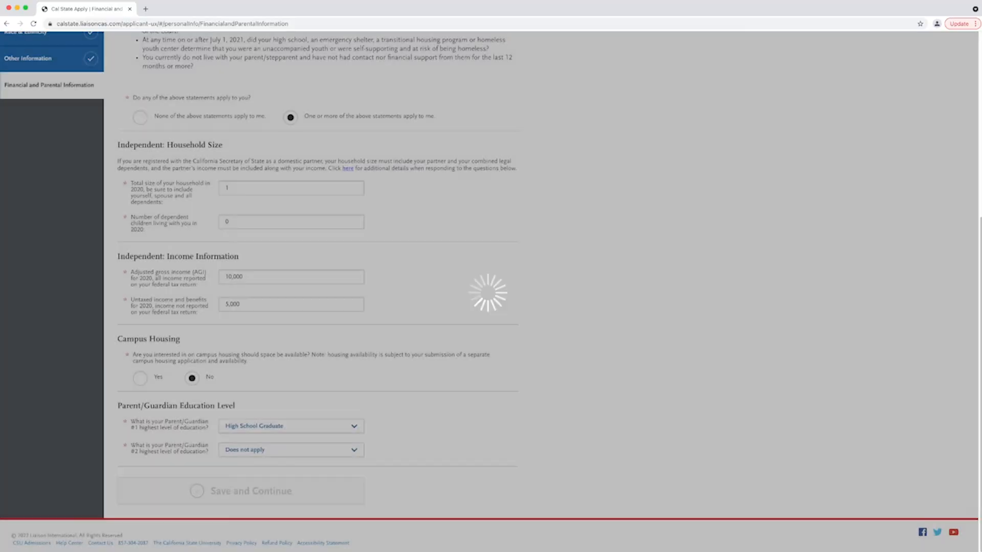
{"action": "key", "text": "Return"}
- Add a high school by searching 'san marcos' and selecting SAN MARCOS HIGH SCHOOL
{"action": "key", "text": "Tab"}
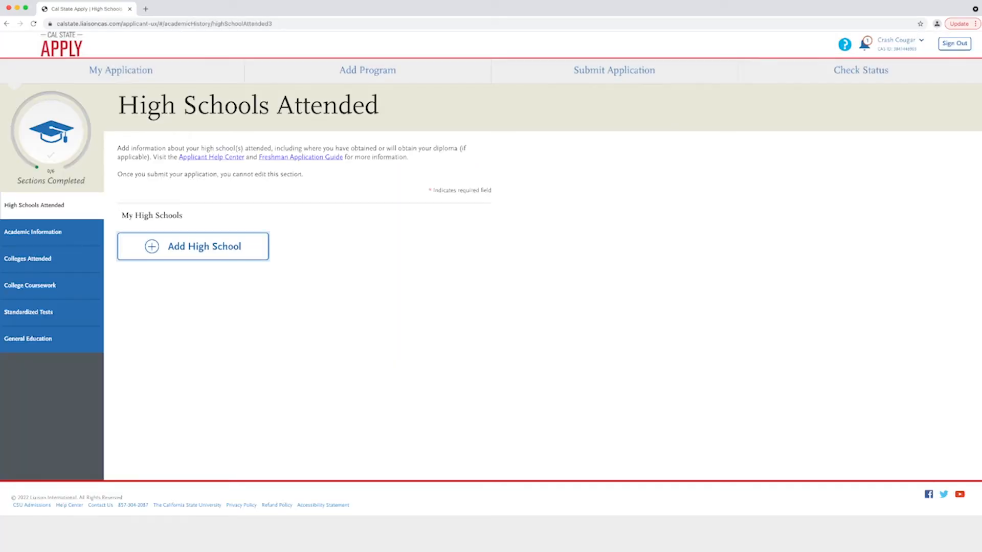
{"action": "key", "text": "Return"}
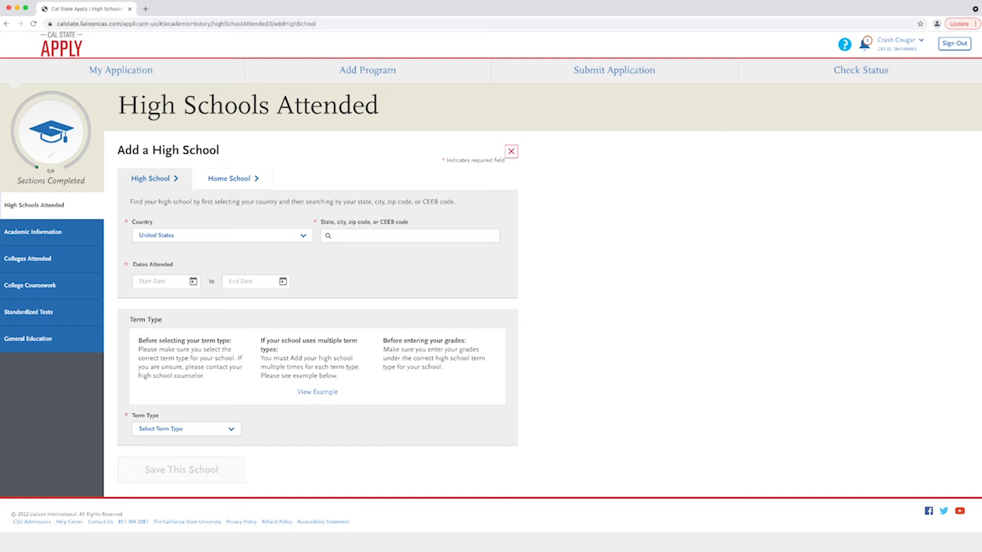
{"action": "type", "text": "san marcos"}
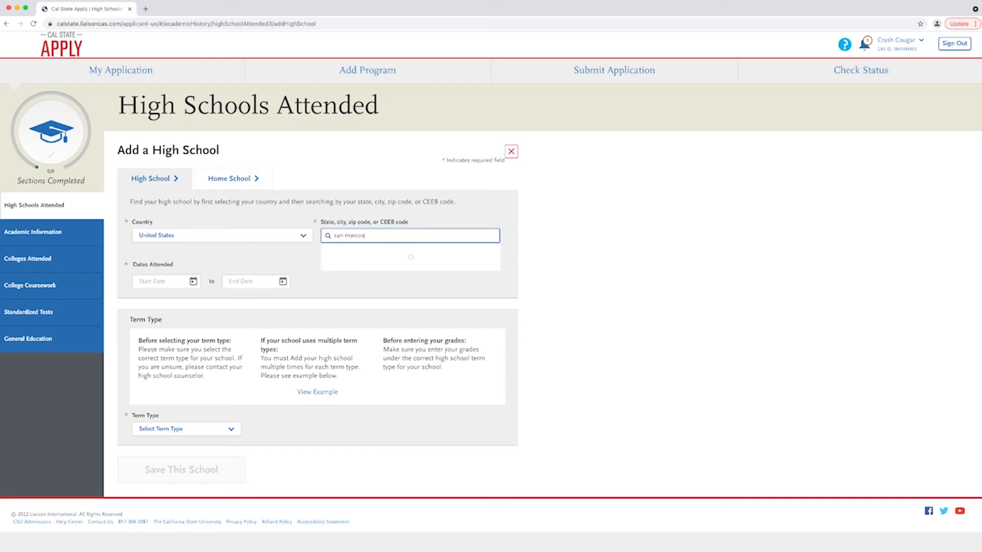
{"action": "key", "text": "Return"}
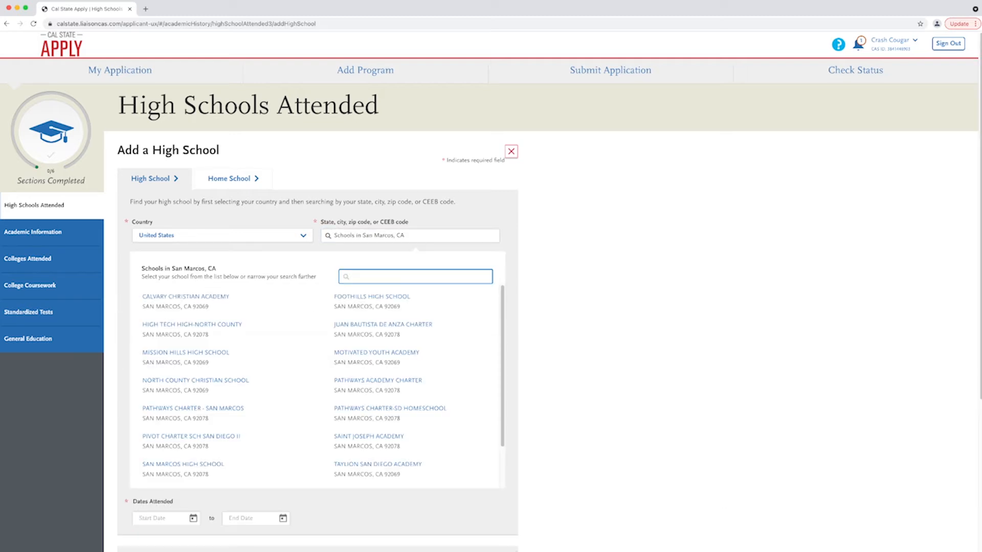
{"action": "left_click", "coordinate": [183, 464]}
- Set attendance from August 2016 to June 2020 with a semester term type
{"action": "left_click", "coordinate": [163, 313]}
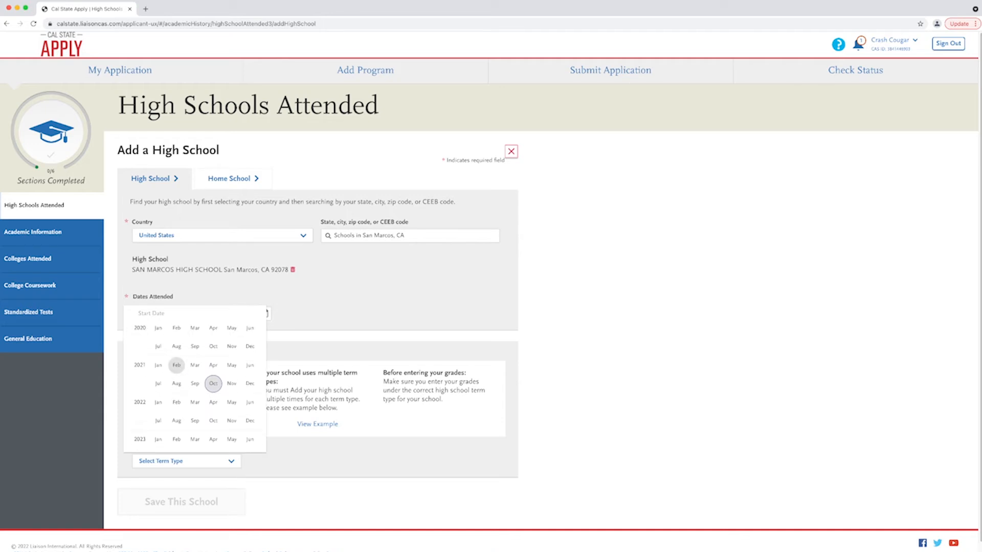
{"action": "scroll", "coordinate": [213, 384], "scroll_direction": "up", "scroll_amount": 5}
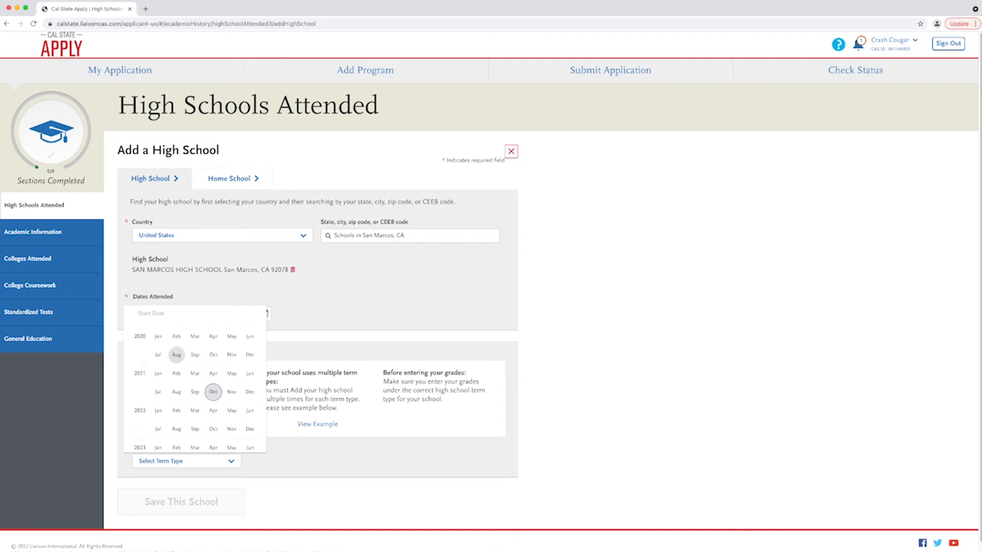
{"action": "scroll", "coordinate": [177, 366], "scroll_direction": "up", "scroll_amount": 3}
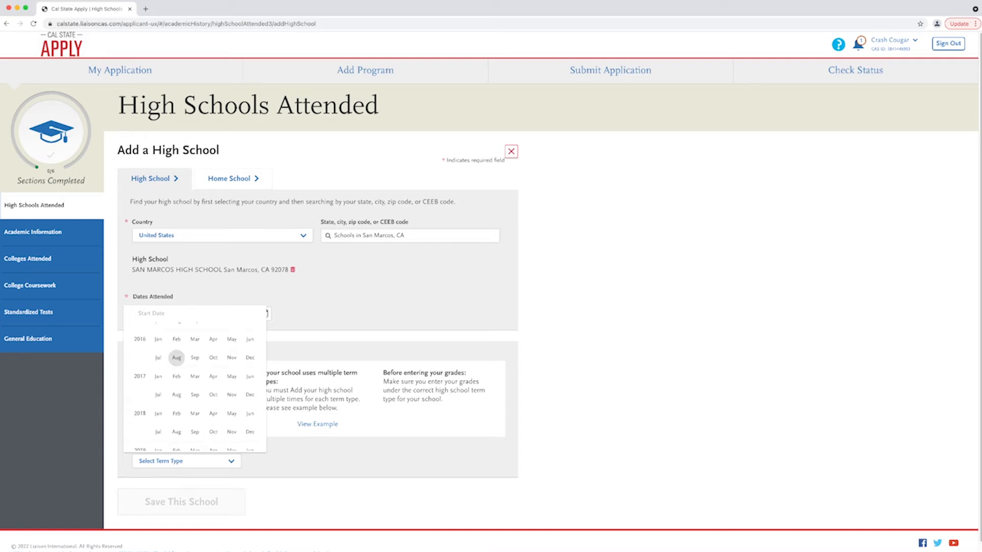
{"action": "left_click", "coordinate": [177, 359]}
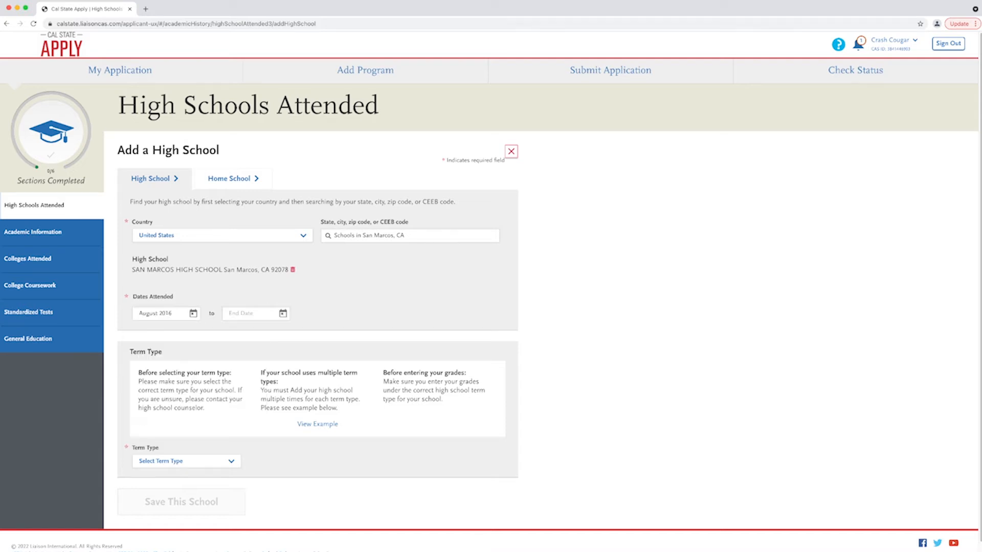
{"action": "left_click", "coordinate": [264, 314]}
{"action": "scroll", "coordinate": [303, 349], "scroll_direction": "up", "scroll_amount": 5}
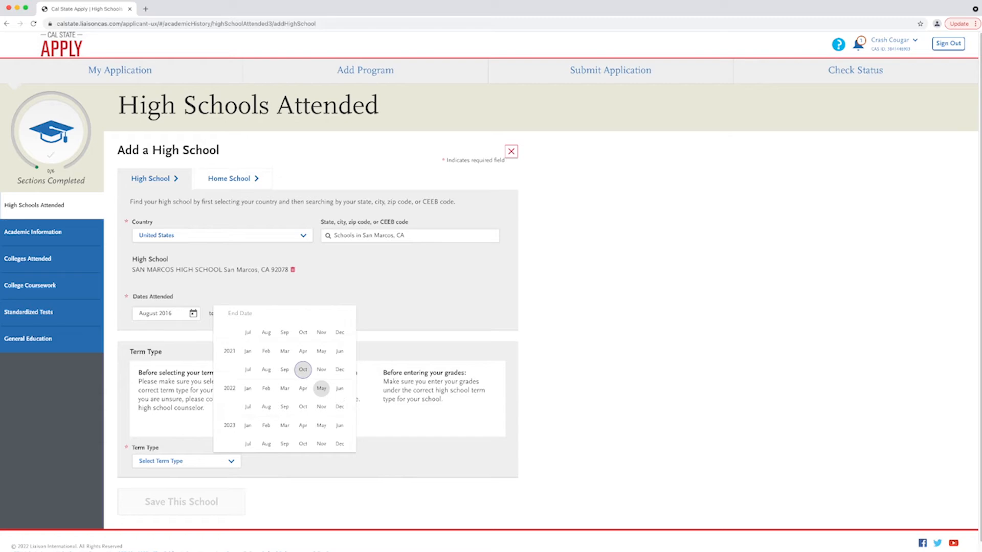
{"action": "left_click", "coordinate": [339, 409]}
{"action": "left_click", "coordinate": [186, 461]}
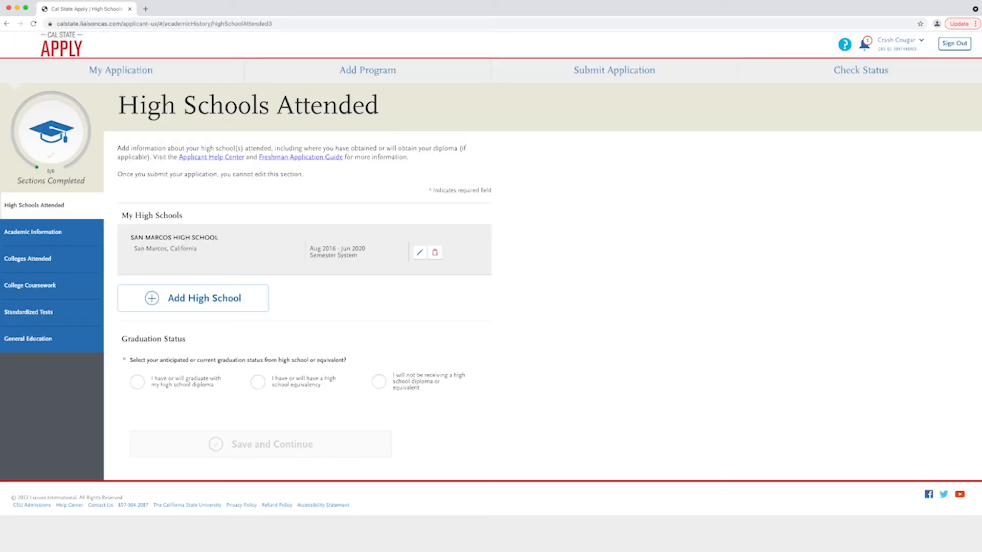
- Record a high school diploma from San Marcos High School dated June 2020, save, and confirm the date
{"action": "left_click", "coordinate": [137, 382]}
{"action": "left_click", "coordinate": [187, 423]}
{"action": "left_click", "coordinate": [187, 433]}
{"action": "left_click", "coordinate": [266, 453]}
{"action": "scroll", "coordinate": [328, 407], "scroll_direction": "up", "scroll_amount": 6}
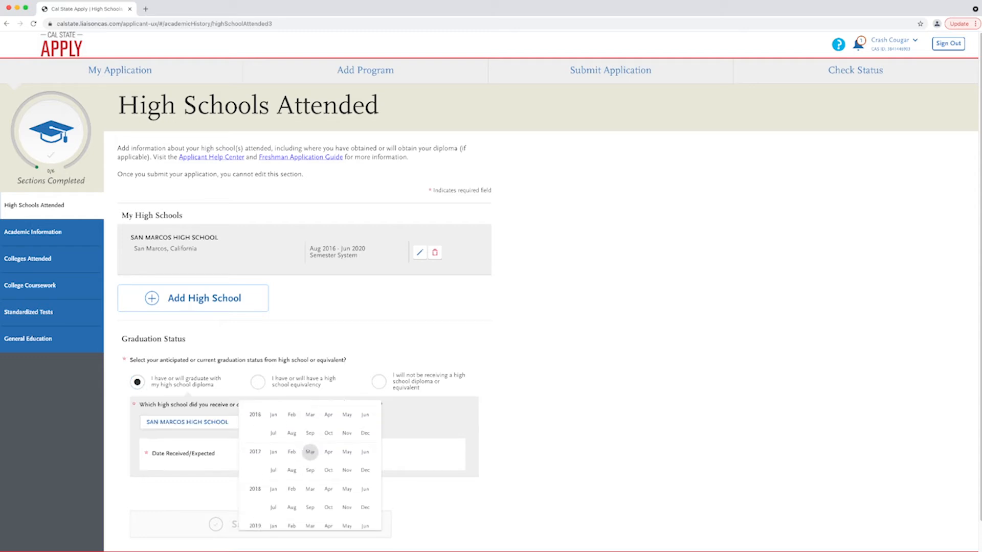
{"action": "left_click", "coordinate": [365, 500]}
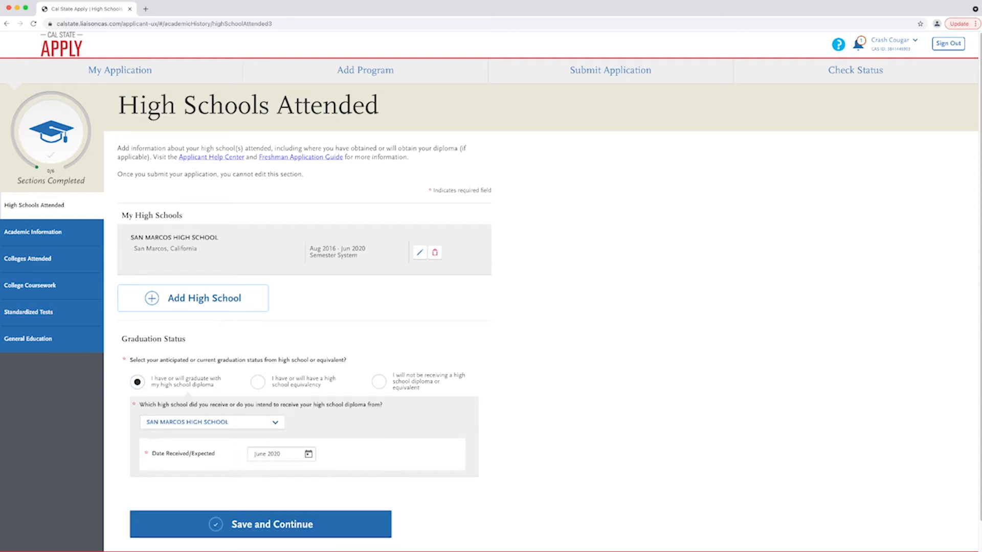
{"action": "left_click", "coordinate": [365, 517]}
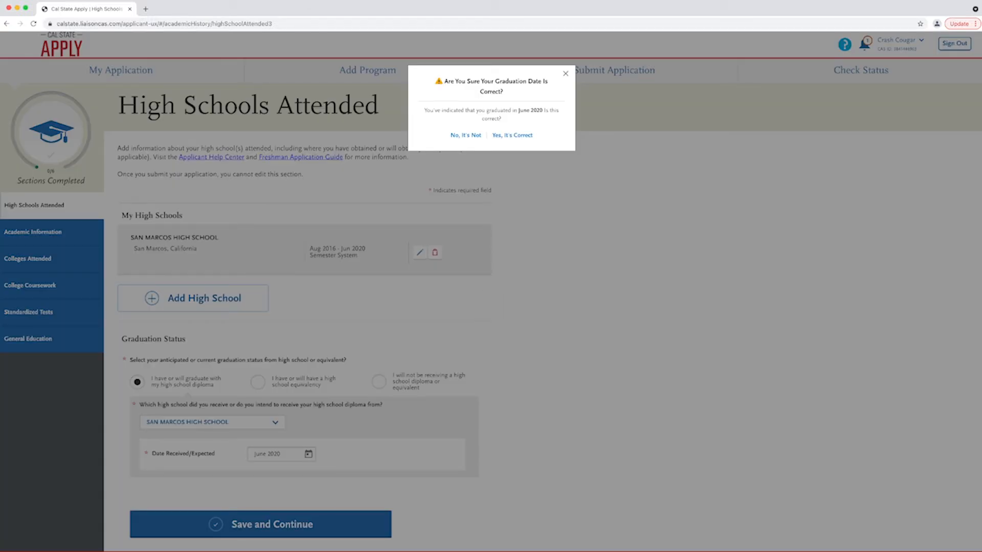
{"action": "key", "text": "Tab"}
{"action": "key", "text": "Tab"}
{"action": "key", "text": "Return"}
- Answer No to attending high school outside the United States and save Academic Information
{"action": "key", "text": "Tab"}
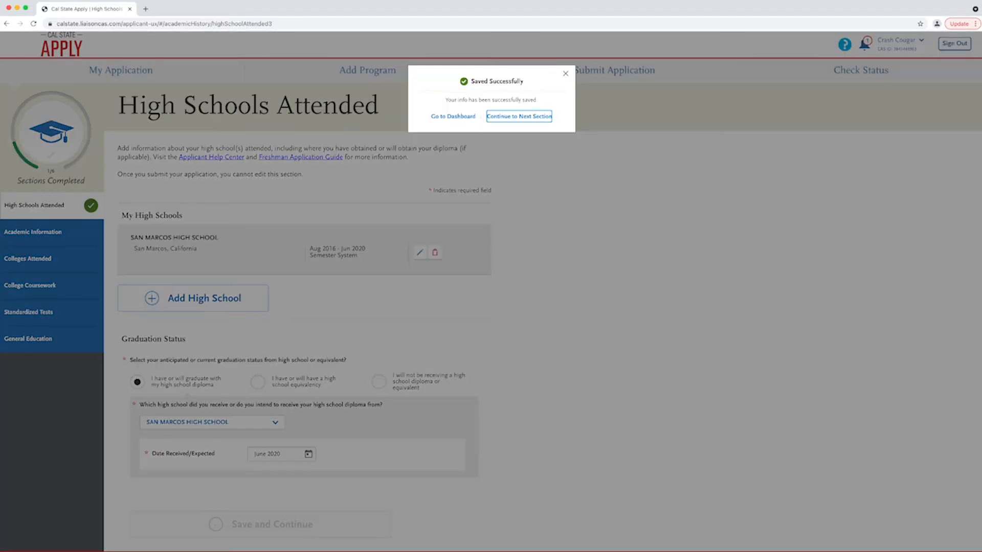
{"action": "key", "text": "Return"}
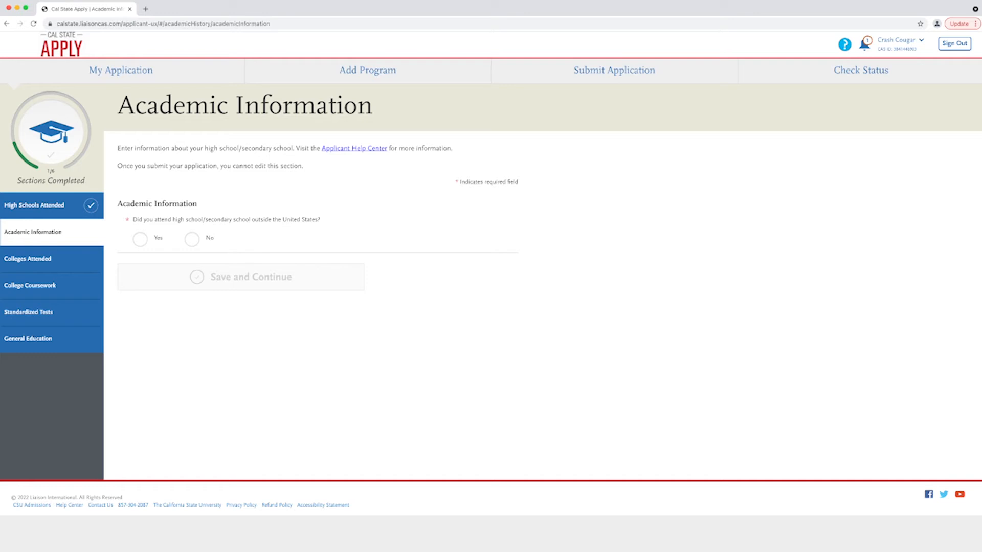
{"action": "left_click", "coordinate": [191, 239]}
{"action": "left_click", "coordinate": [240, 277]}
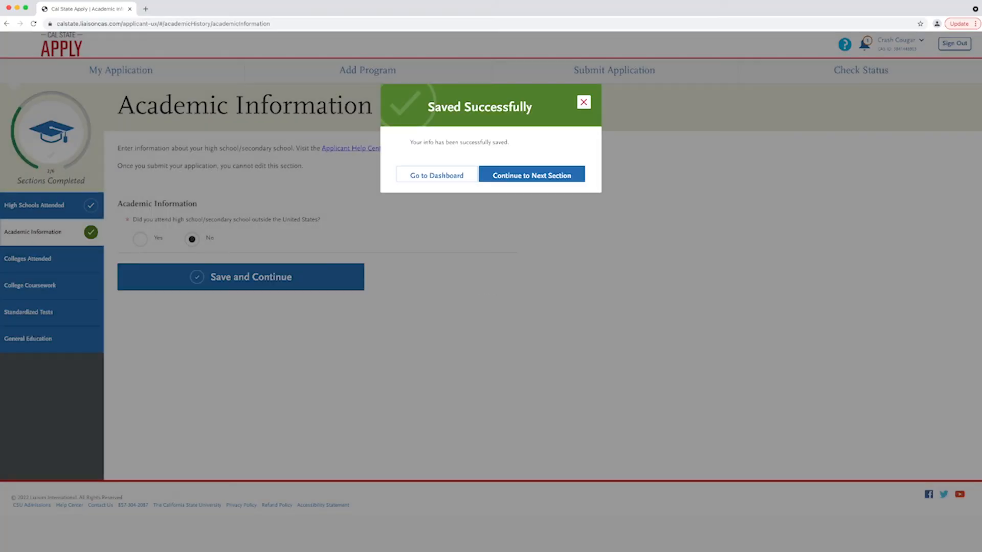
{"action": "left_click", "coordinate": [531, 175]}
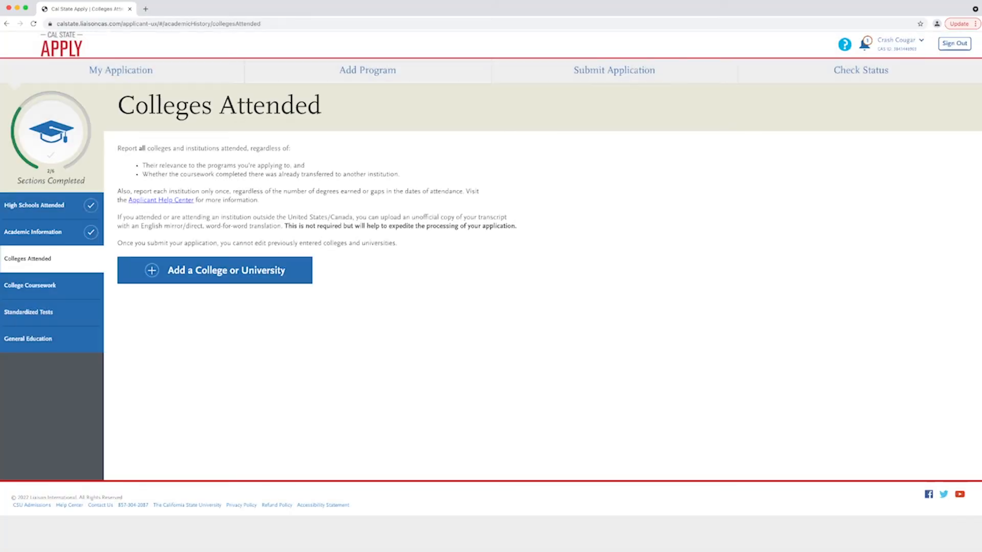
- Add Palomar College as a college attended, with a degree earned there still in progress
{"action": "left_click", "coordinate": [214, 269]}
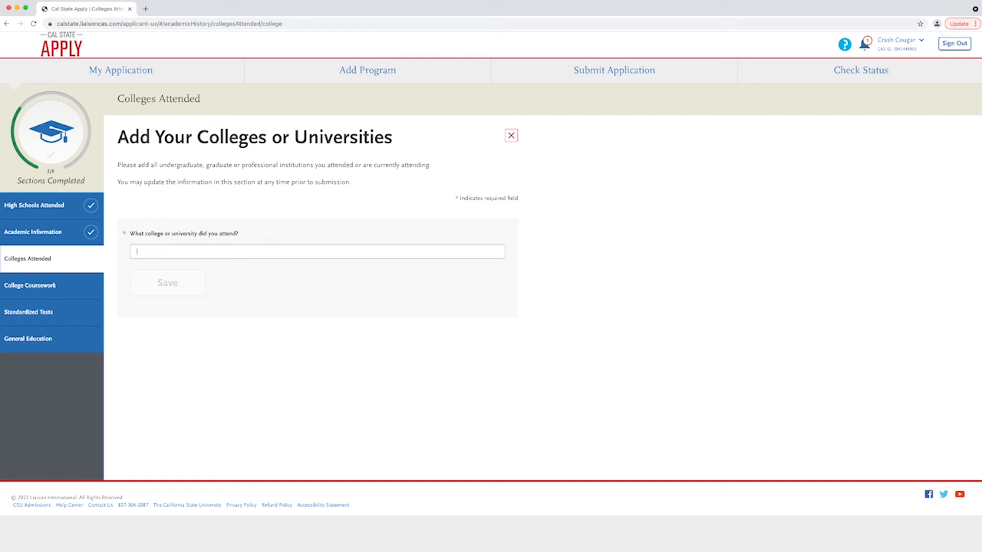
{"action": "type", "text": "Palomar"}
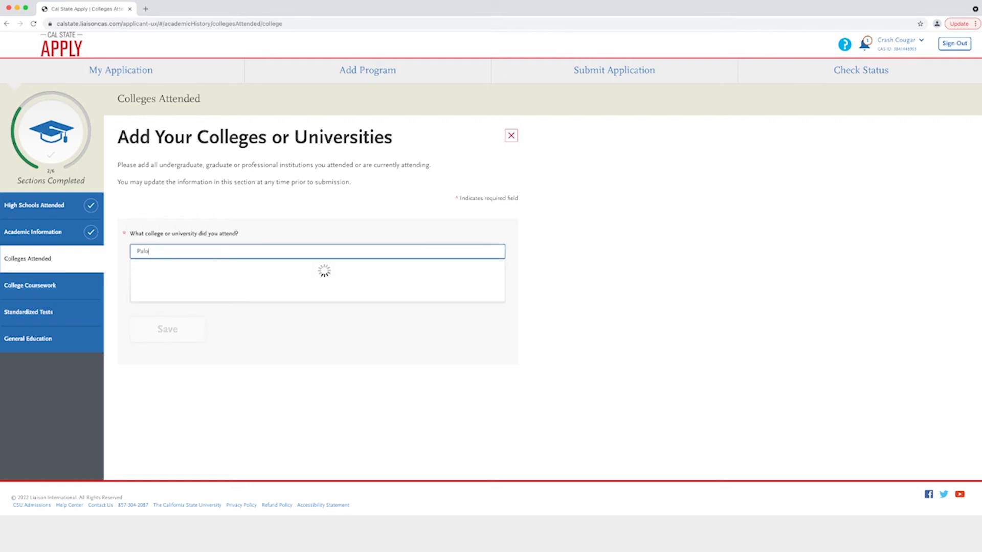
{"action": "key", "text": "Down"}
{"action": "key", "text": "Return"}
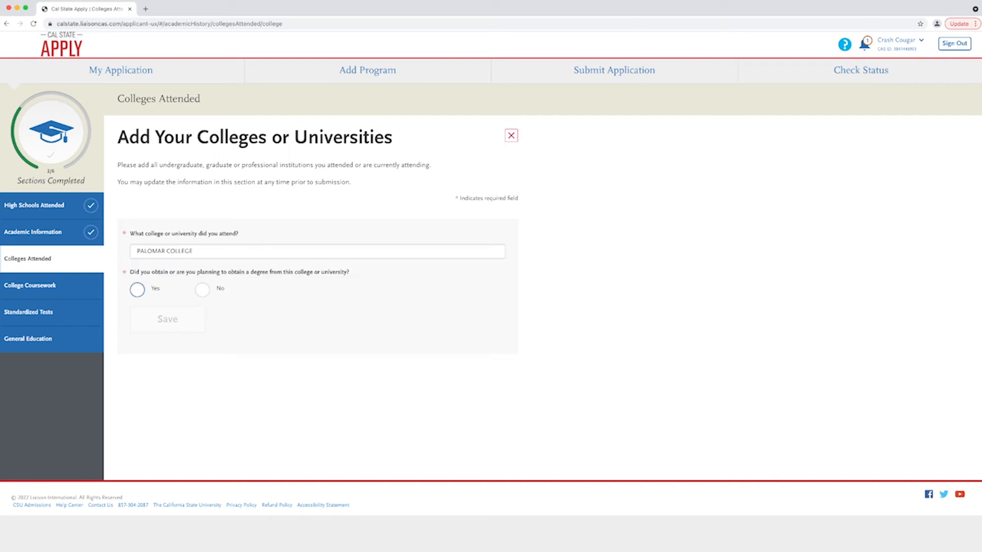
{"action": "left_click", "coordinate": [137, 290]}
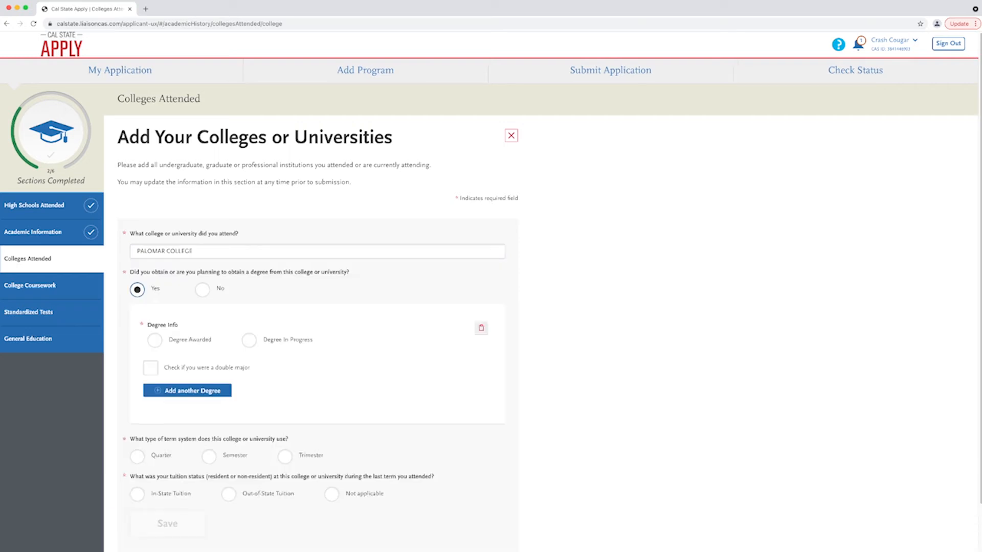
{"action": "left_click", "coordinate": [249, 341]}
- Set the degree to Associate of Arts for Transfer, expected June 2022, majoring in Business Administration
{"action": "left_click", "coordinate": [216, 378]}
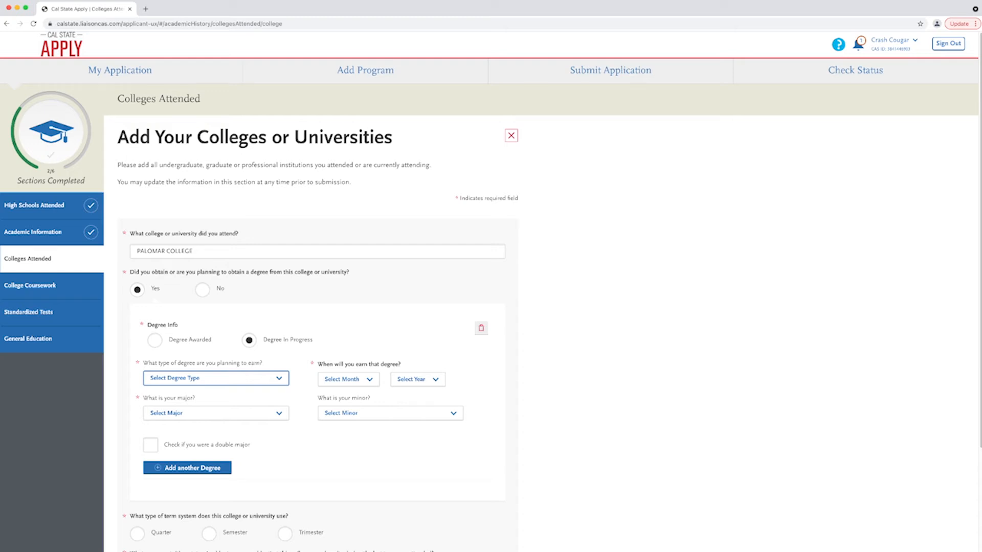
{"action": "key", "text": "Return"}
{"action": "left_click", "coordinate": [348, 379]}
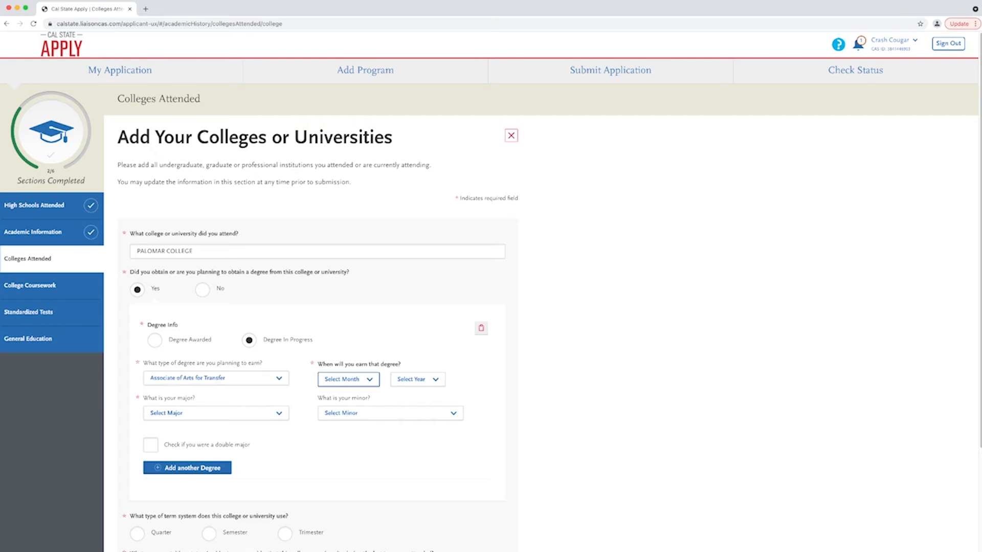
{"action": "key", "text": "Return"}
{"action": "left_click", "coordinate": [418, 379]}
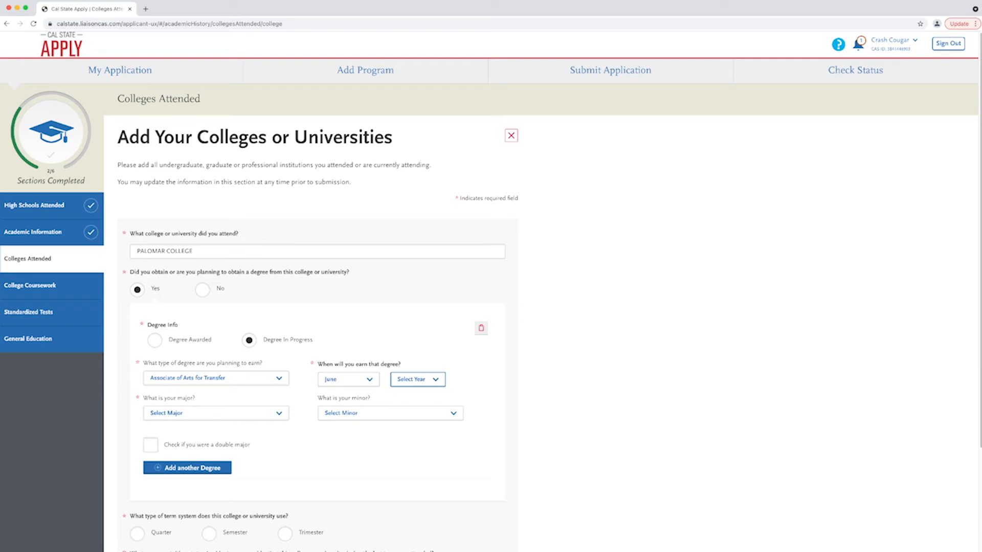
{"action": "key", "text": "Return"}
{"action": "left_click", "coordinate": [215, 413]}
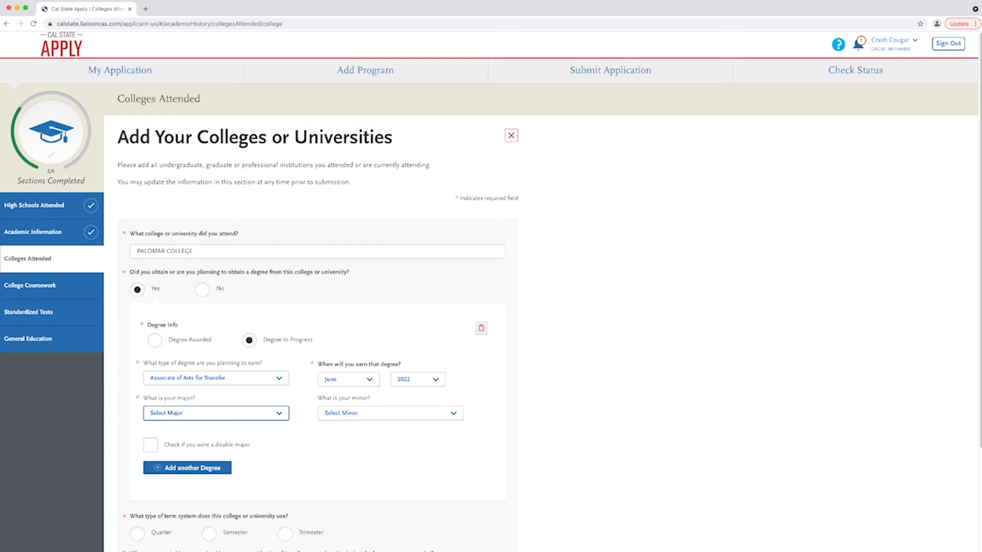
{"action": "left_click", "coordinate": [182, 413]}
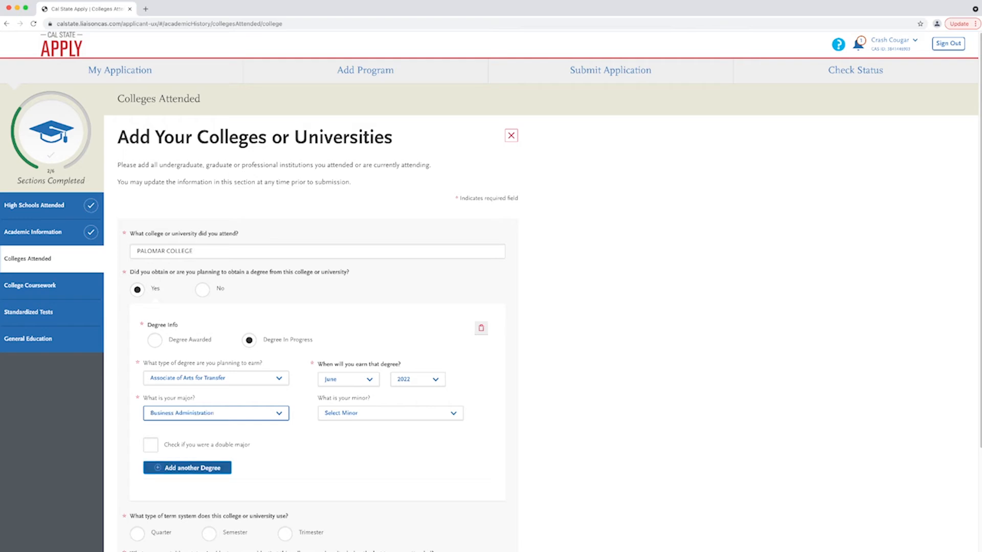
{"action": "scroll", "coordinate": [491, 291], "scroll_direction": "down", "scroll_amount": 1}
{"action": "scroll", "coordinate": [490, 292], "scroll_direction": "down", "scroll_amount": 5}
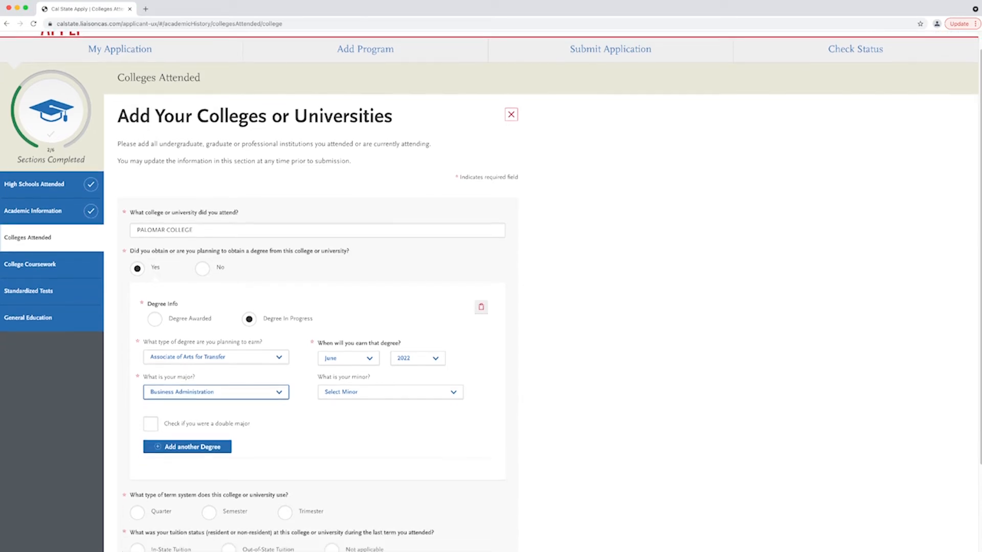
- Mark Palomar College as a semester system with in-state tuition status
{"action": "left_click", "coordinate": [208, 403]}
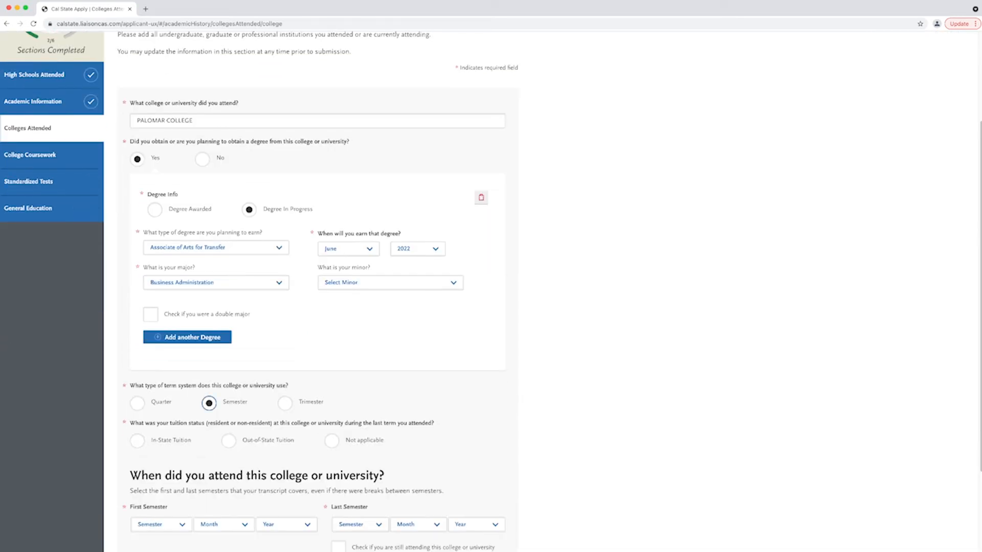
{"action": "left_click", "coordinate": [137, 440]}
{"action": "scroll", "coordinate": [491, 292], "scroll_direction": "down", "scroll_amount": 5}
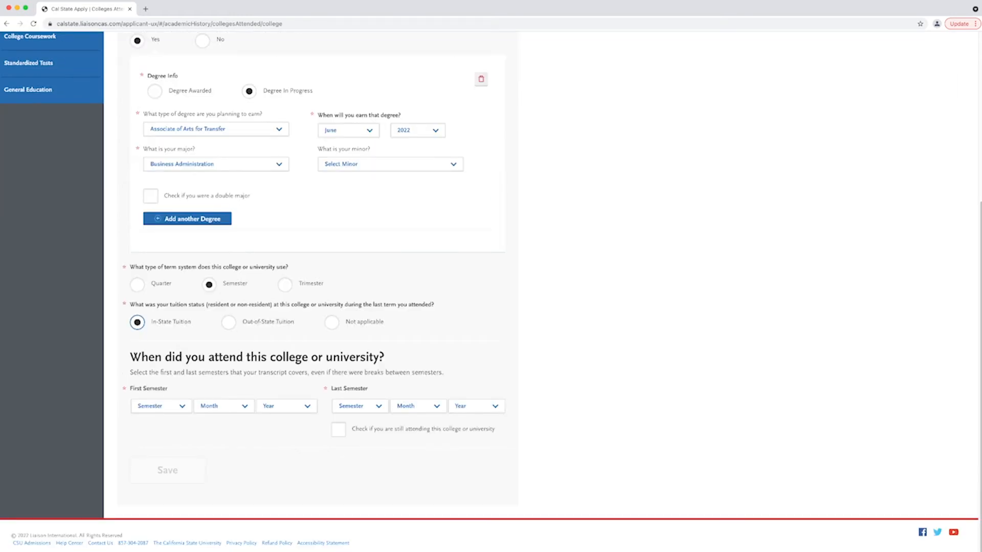
- Set the first semester to Fall, August 2020, mark still attending, and save the Palomar entry
{"action": "key", "text": "Tab"}
{"action": "key", "text": "f"}
{"action": "key", "text": "Tab"}
{"action": "key", "text": "a"}
{"action": "key", "text": "u"}
{"action": "key", "text": "Tab"}
{"action": "key", "text": "2"}
{"action": "key", "text": "0"}
{"action": "key", "text": "2"}
{"action": "key", "text": "0"}
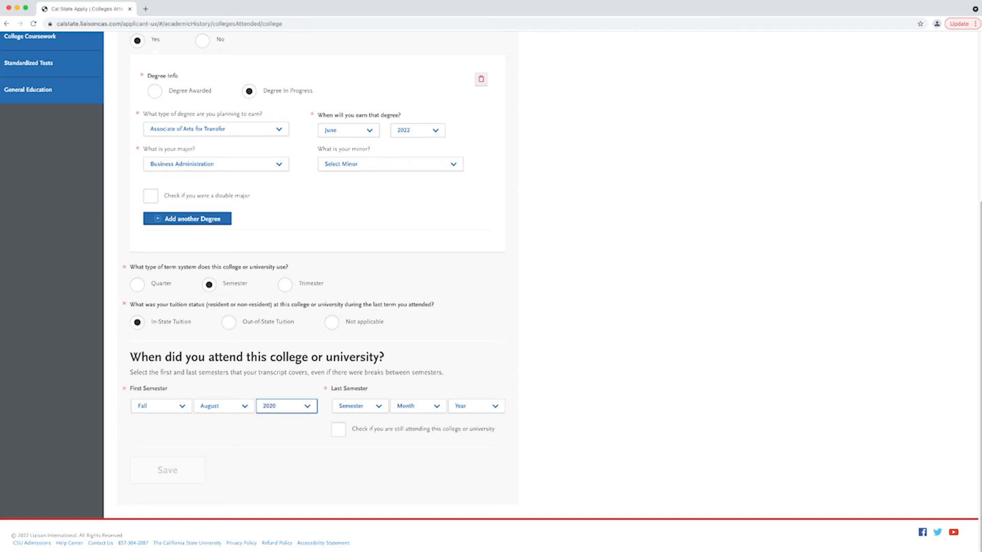
{"action": "left_click", "coordinate": [339, 429]}
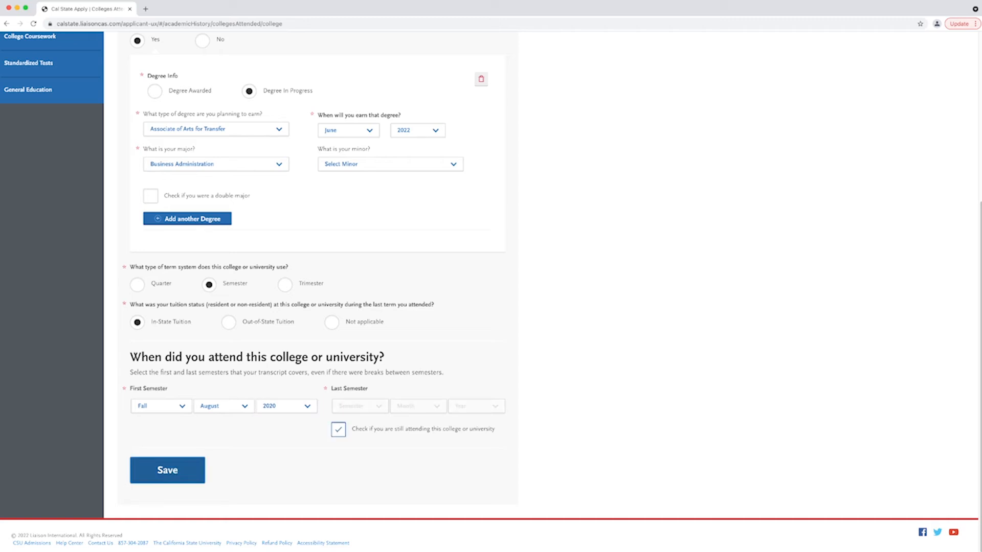
{"action": "left_click", "coordinate": [167, 470]}
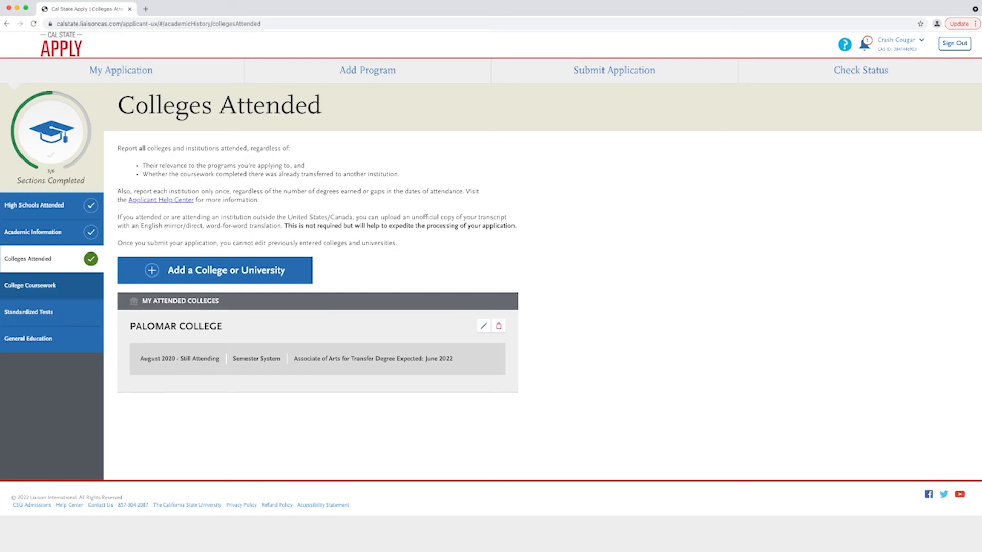
- Start the Palomar College transcript with a Completed Fall 2020 Freshman semester
{"action": "left_click", "coordinate": [31, 285]}
{"action": "scroll", "coordinate": [31, 286], "scroll_direction": "down", "scroll_amount": 3}
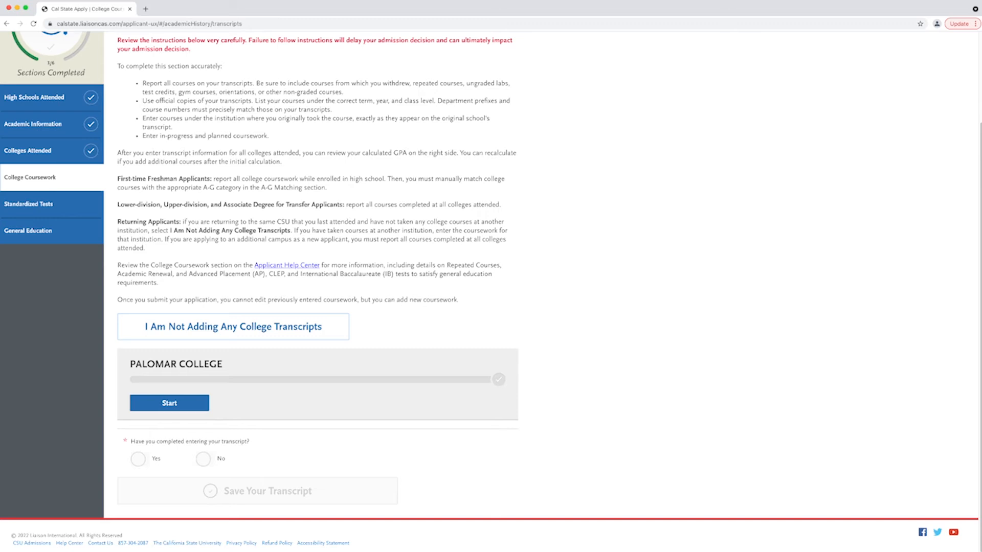
{"action": "left_click", "coordinate": [169, 403]}
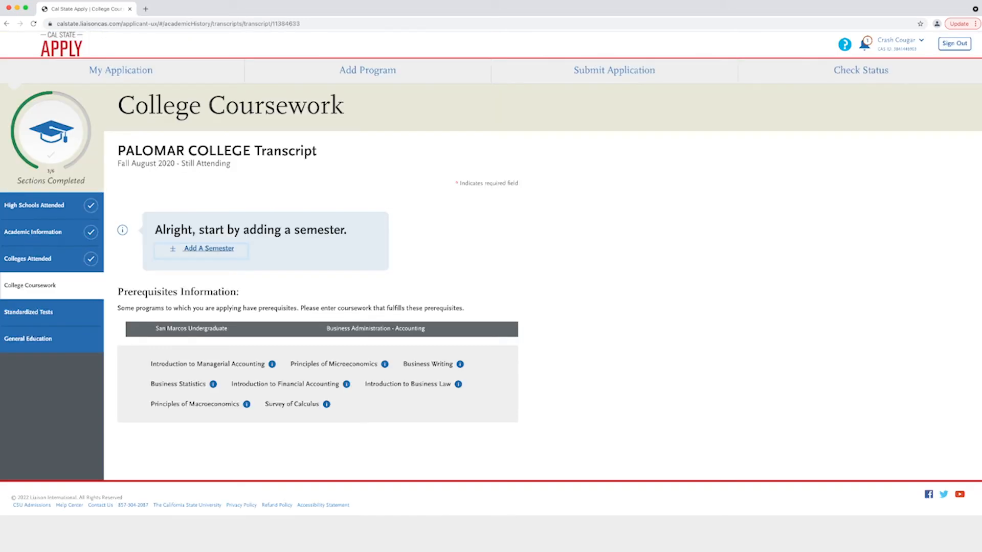
{"action": "left_click", "coordinate": [208, 249]}
{"action": "type", "text": "f"}
{"action": "key", "text": "Tab"}
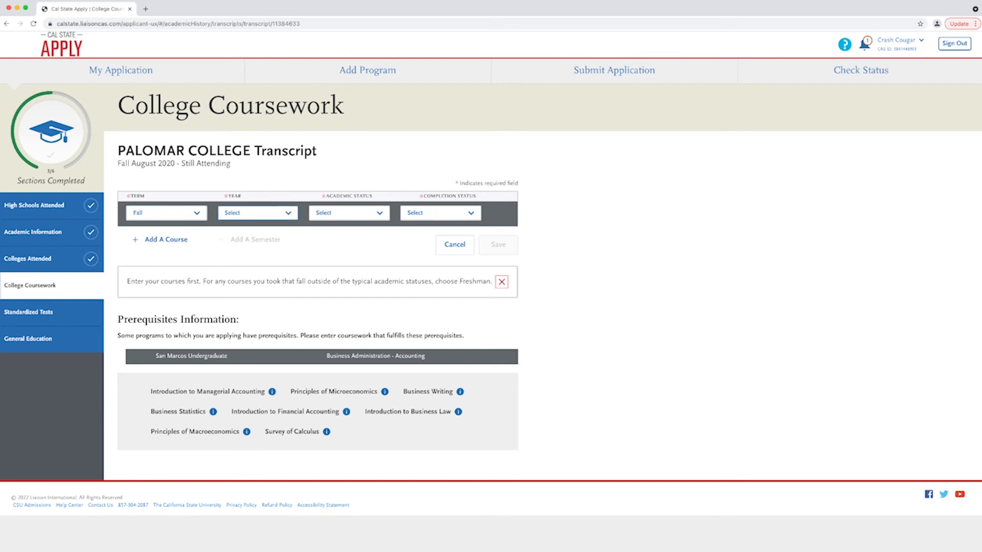
{"action": "type", "text": "2020"}
{"action": "key", "text": "Tab"}
{"action": "type", "text": "f"}
{"action": "key", "text": "Tab"}
{"action": "type", "text": "c"}
{"action": "key", "text": "Tab"}
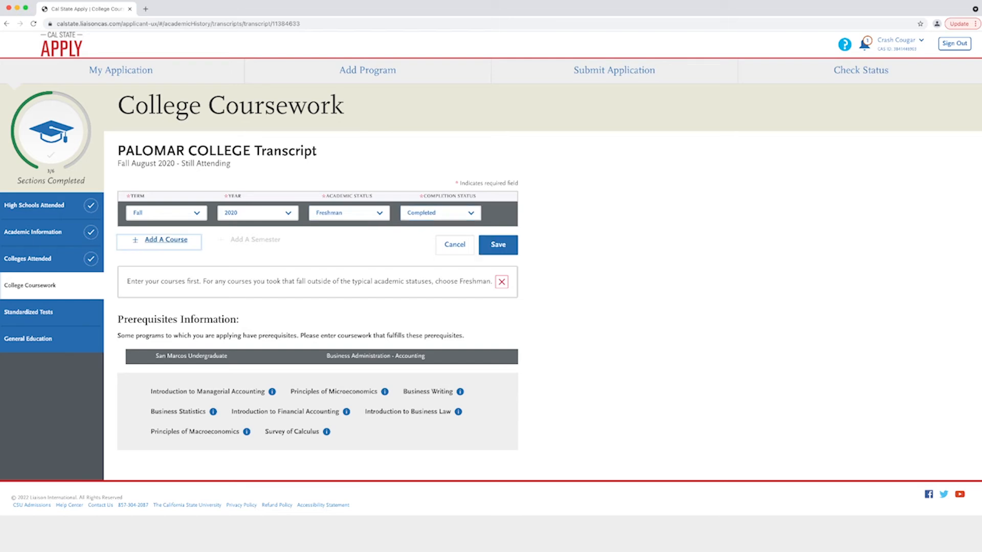
{"action": "key", "text": "Return"}
- Add ENG100 (English) and MATH106 (Mathematics, grade A) to the Fall 2020 semester
{"action": "type", "text": "eng"}
{"action": "key", "text": "Down"}
{"action": "key", "text": "Return"}
{"action": "key", "text": "Tab"}
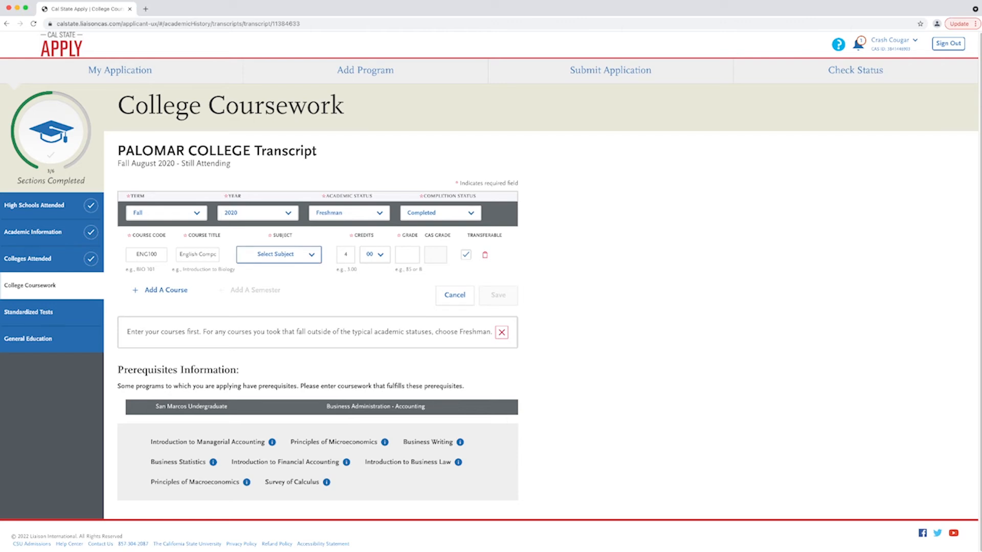
{"action": "key", "text": "e"}
{"action": "key", "text": "Tab"}
{"action": "key", "text": "Tab"}
{"action": "key", "text": "Tab"}
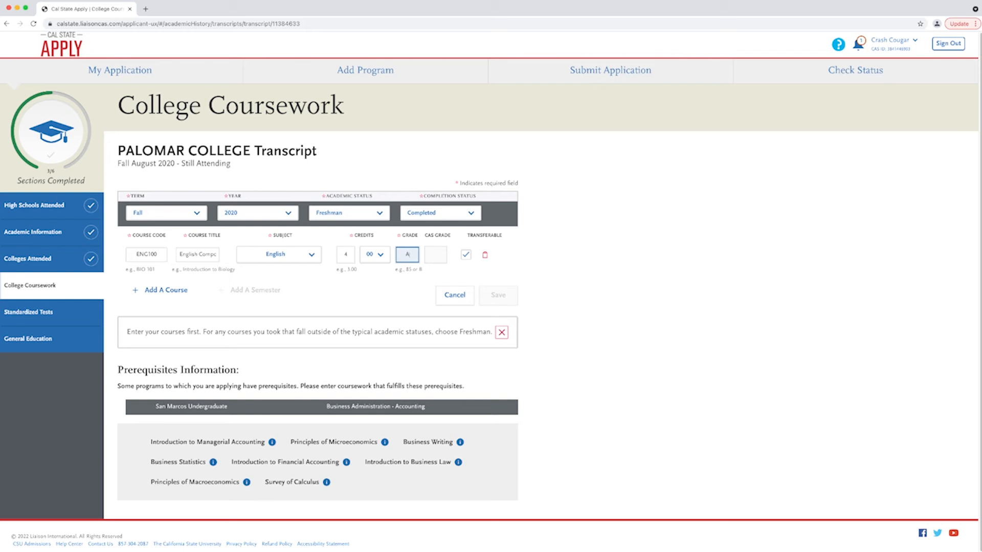
{"action": "left_click", "coordinate": [166, 290]}
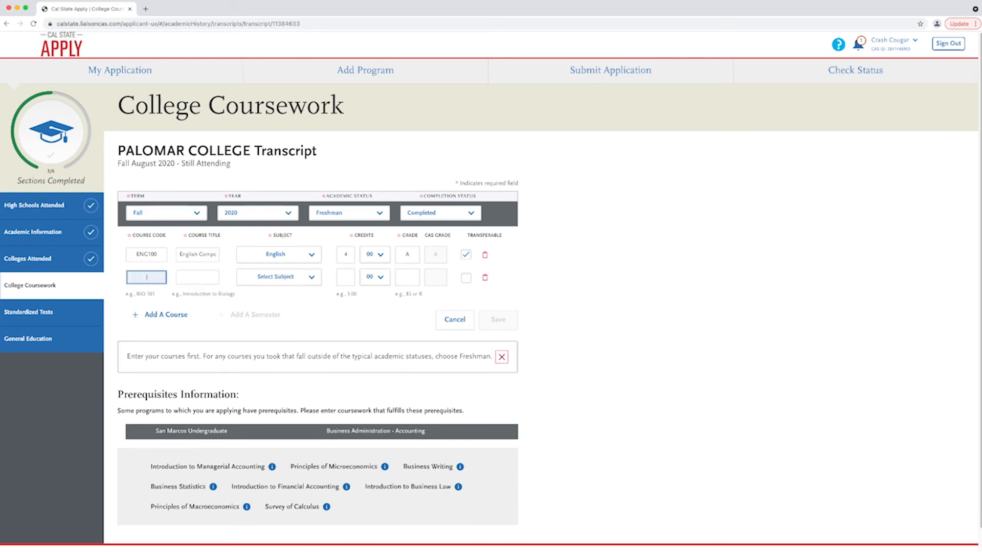
{"action": "type", "text": "MA"}
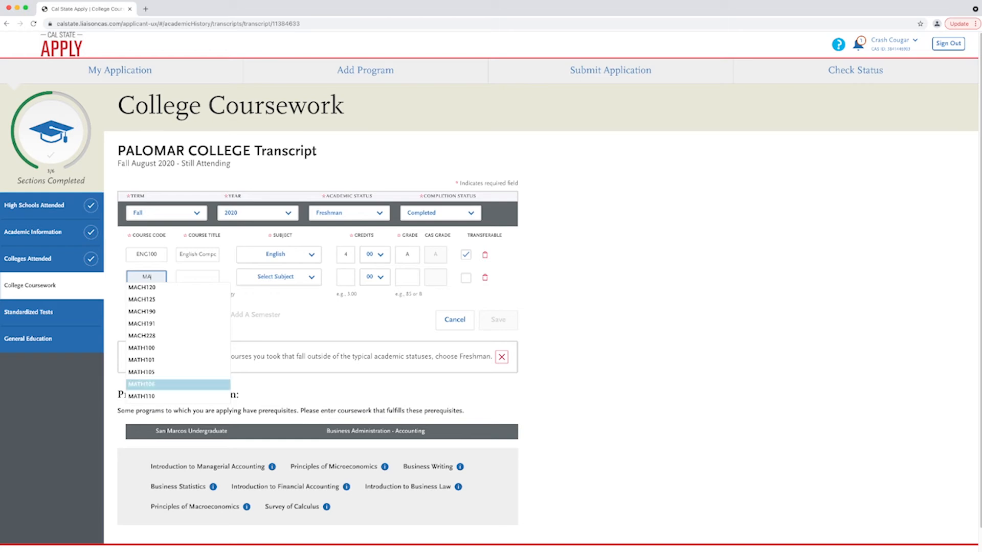
{"action": "left_click", "coordinate": [141, 384]}
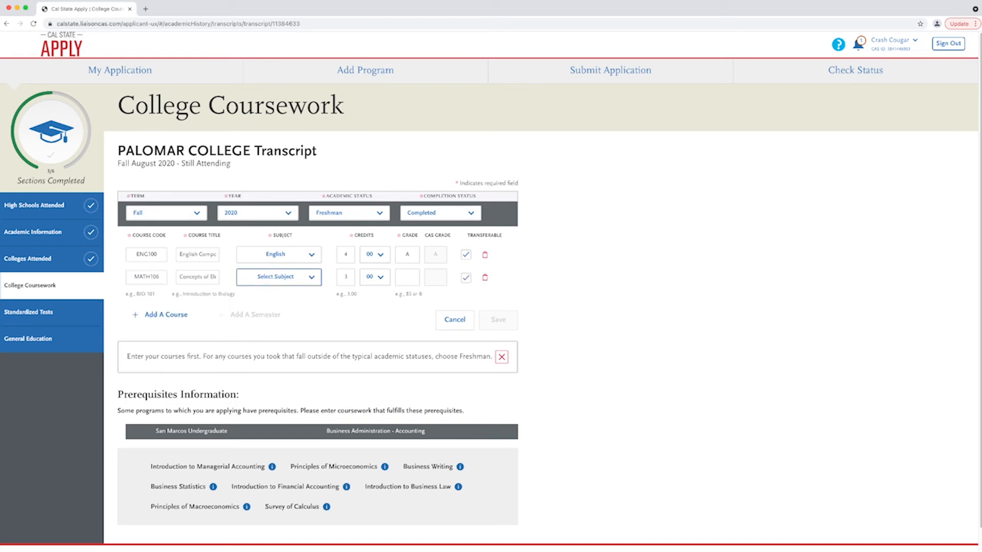
{"action": "left_click", "coordinate": [279, 277]}
{"action": "left_click", "coordinate": [407, 277]}
{"action": "type", "text": "A"}
- Add ART100 (Art) and BIOL101 (Bioethics), both graded A, and save the semester
{"action": "left_click", "coordinate": [166, 315]}
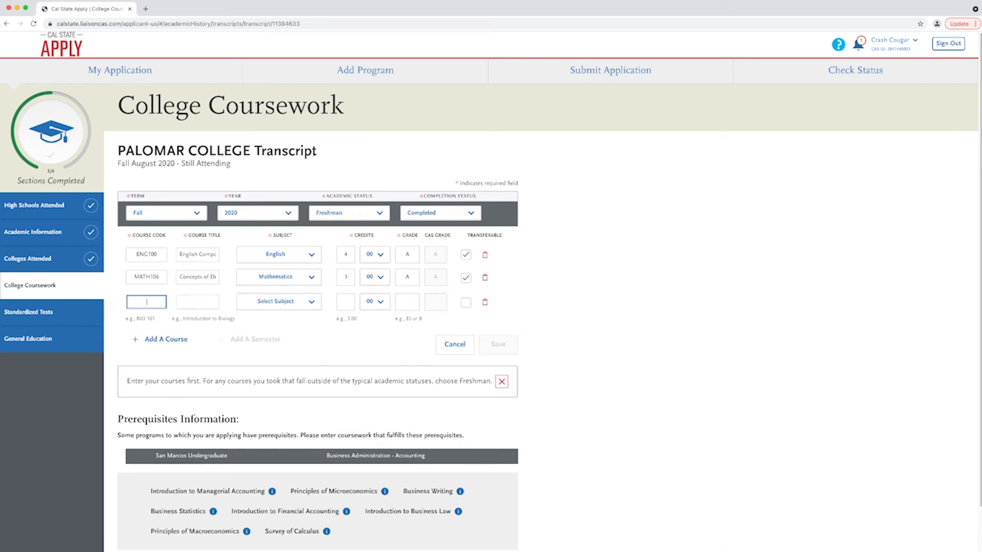
{"action": "type", "text": "ART100"}
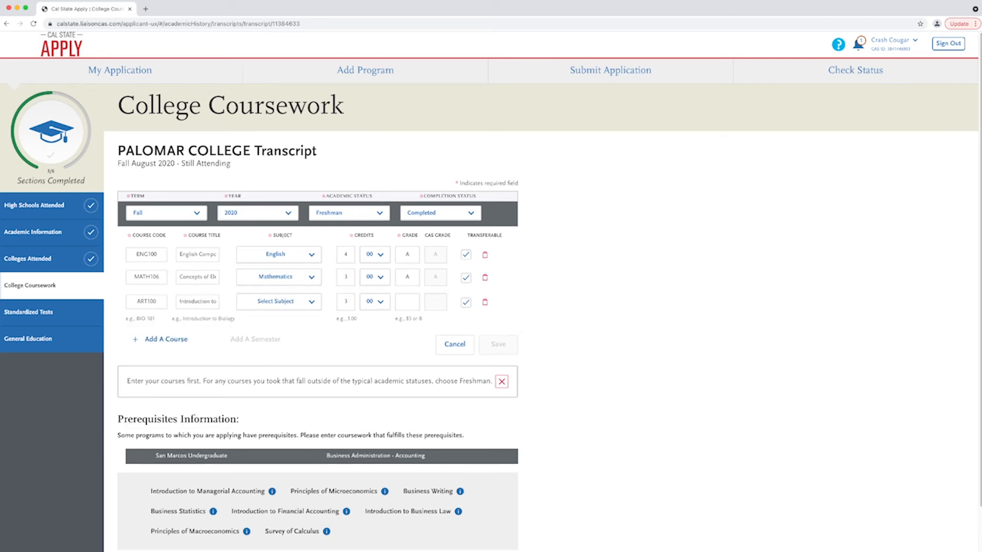
{"action": "key", "text": "Return"}
{"action": "left_click", "coordinate": [279, 301]}
{"action": "left_click", "coordinate": [407, 301]}
{"action": "type", "text": "A"}
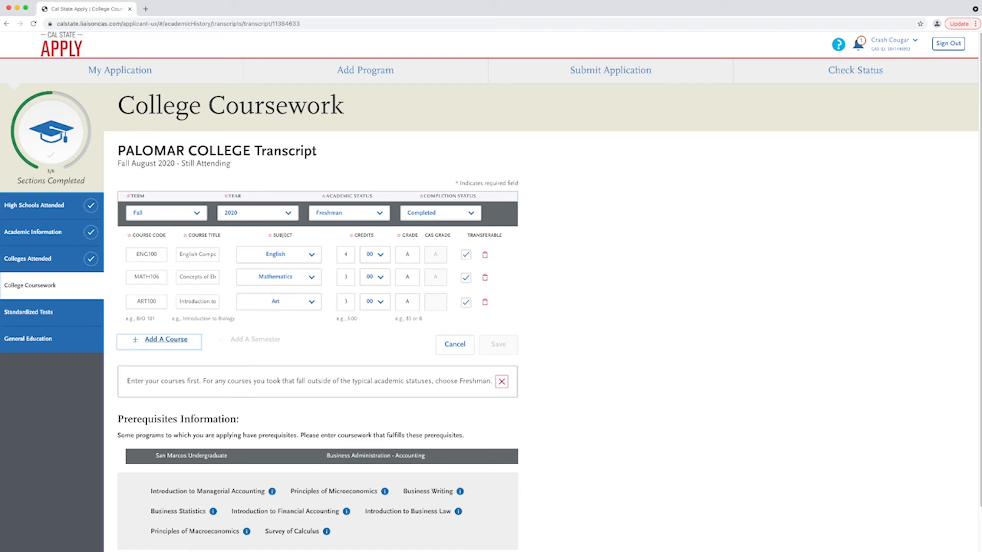
{"action": "left_click", "coordinate": [166, 339]}
{"action": "type", "text": "BIOL101"}
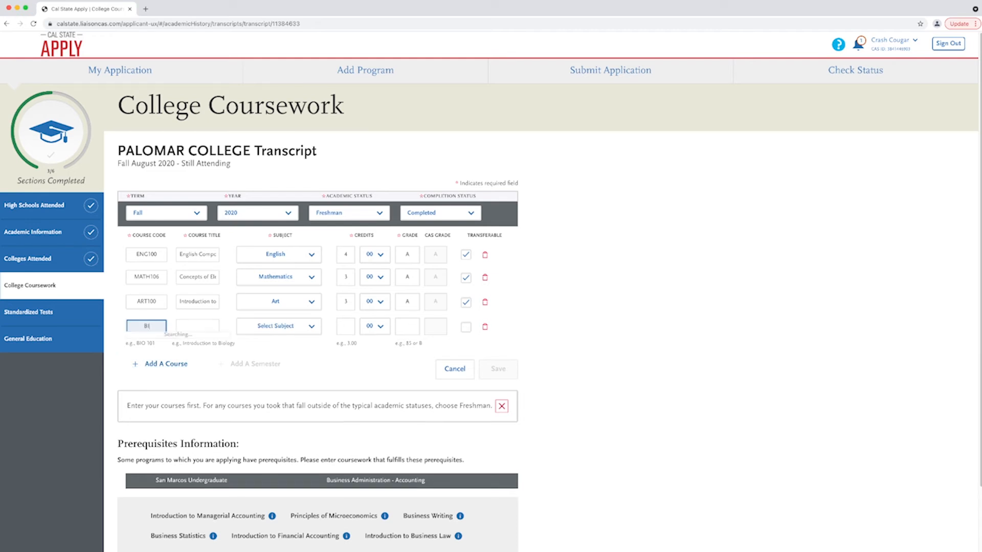
{"action": "key", "text": "Return"}
{"action": "left_click", "coordinate": [279, 326]}
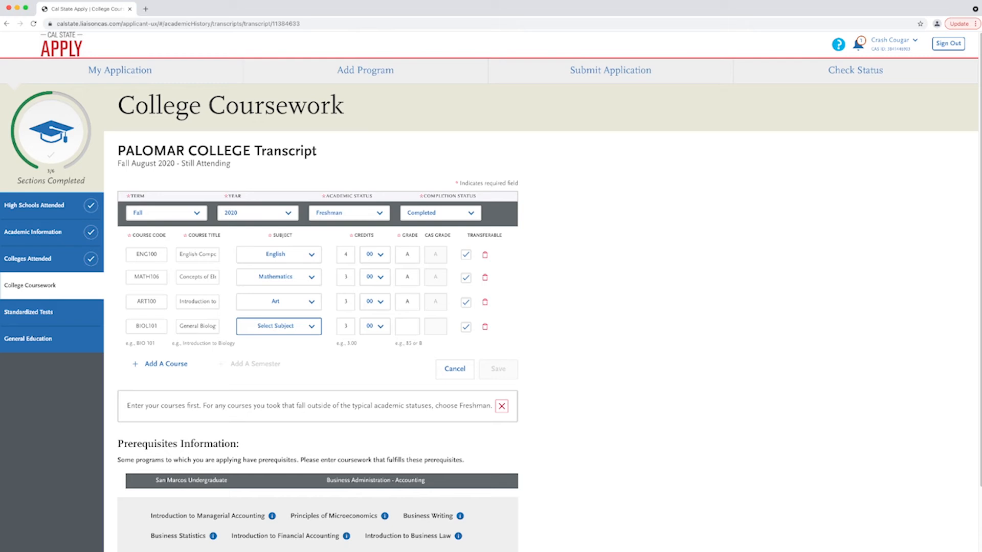
{"action": "key", "text": "Return"}
{"action": "left_click", "coordinate": [407, 326]}
{"action": "type", "text": "A"}
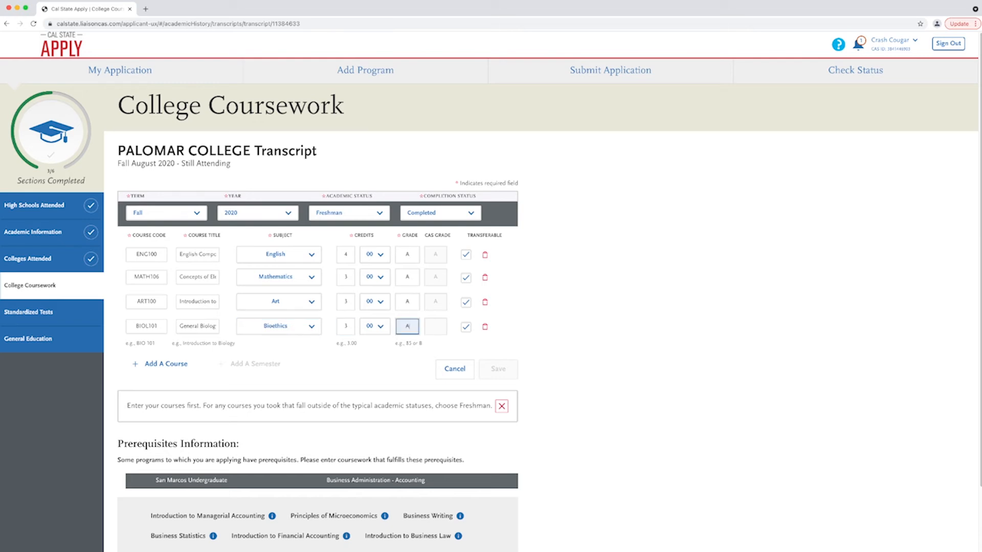
{"action": "key", "text": "Tab"}
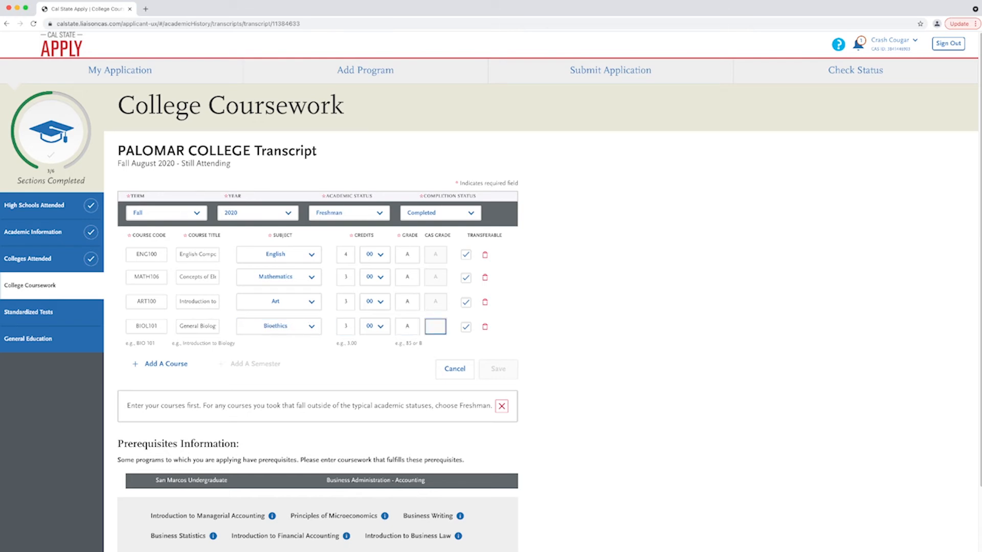
{"action": "left_click", "coordinate": [498, 370]}
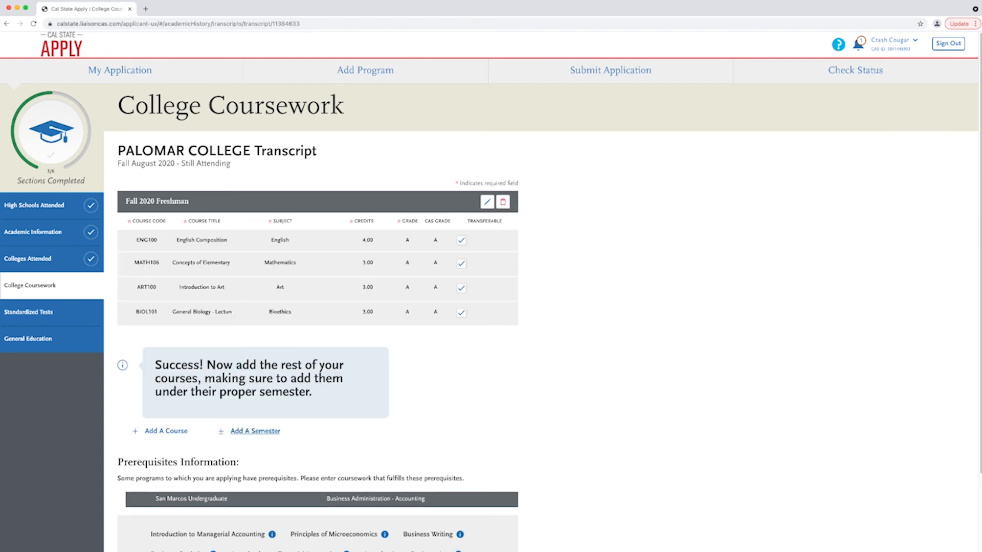
- Add a Completed Spring 2021 Freshman semester to the transcript
{"action": "left_click", "coordinate": [255, 431]}
{"action": "key", "text": "s"}
{"action": "key", "text": "Tab"}
{"action": "key", "text": "2"}
{"action": "key", "text": "Tab"}
{"action": "key", "text": "f"}
{"action": "key", "text": "Tab"}
{"action": "key", "text": "c"}
{"action": "key", "text": "Tab"}
{"action": "key", "text": "Return"}
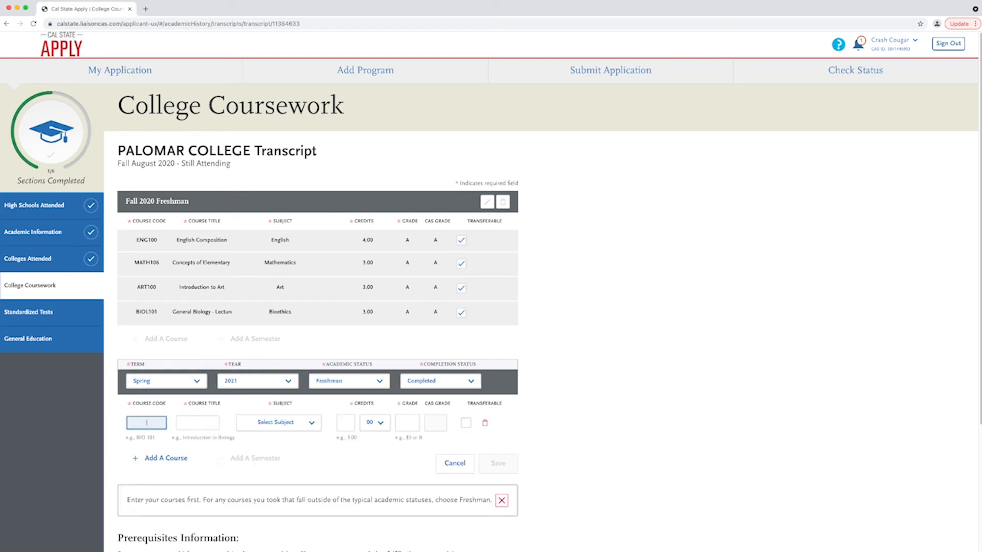
- Add ENG202 (English, grade A) and CHEM100 (Chemistry) to Spring 2021
{"action": "type", "text": "ENG"}
{"action": "key", "text": "Down"}
{"action": "key", "text": "Down"}
{"action": "key", "text": "Down"}
{"action": "key", "text": "Down"}
{"action": "key", "text": "Down"}
{"action": "key", "text": "Down"}
{"action": "key", "text": "Down"}
{"action": "key", "text": "Return"}
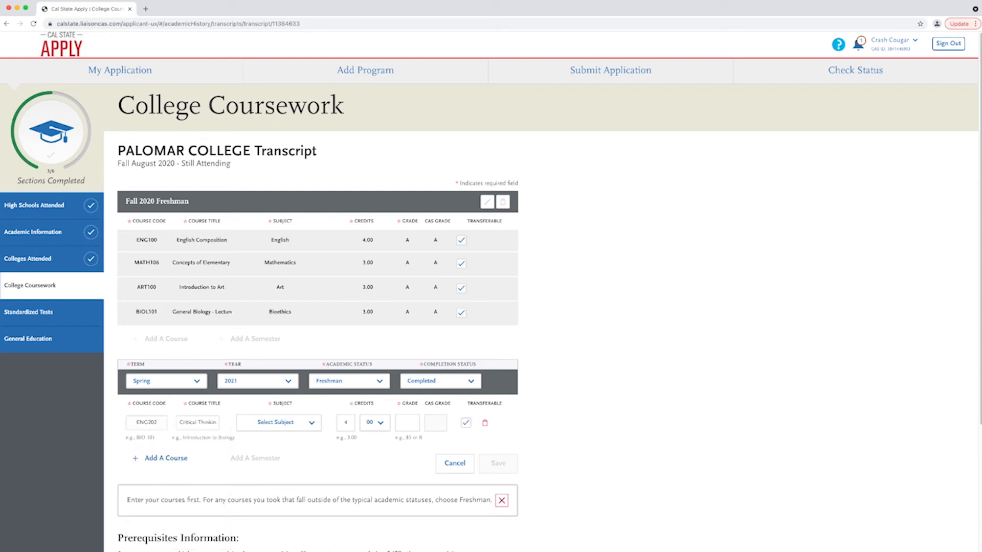
{"action": "key", "text": "Tab"}
{"action": "key", "text": "Tab"}
{"action": "type", "text": "eng"}
{"action": "key", "text": "Tab"}
{"action": "key", "text": "Tab"}
{"action": "key", "text": "Tab"}
{"action": "type", "text": "A"}
{"action": "key", "text": "Tab"}
{"action": "key", "text": "Tab"}
{"action": "key", "text": "Tab"}
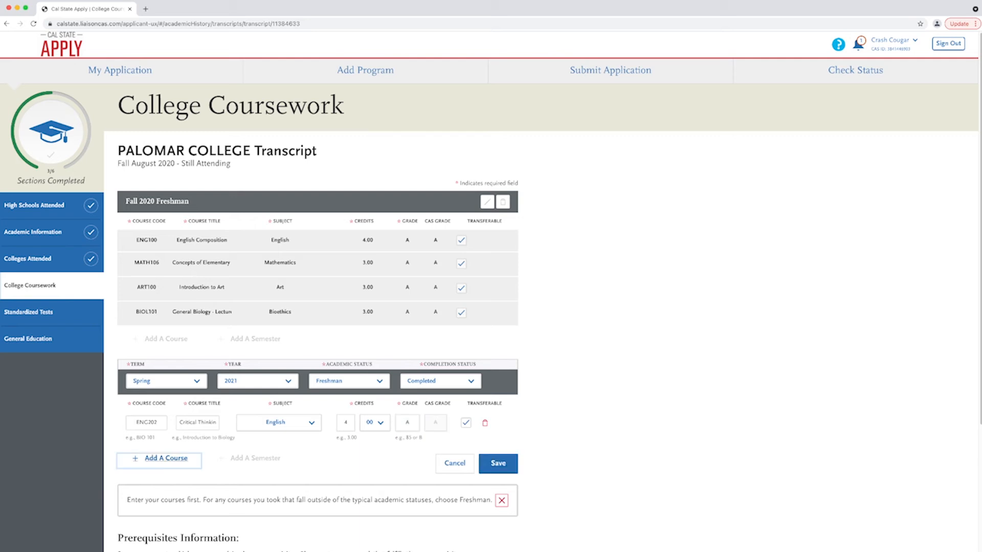
{"action": "key", "text": "Return"}
{"action": "type", "text": "CHEM100"}
{"action": "key", "text": "Tab"}
{"action": "key", "text": "Tab"}
{"action": "key", "text": "Tab"}
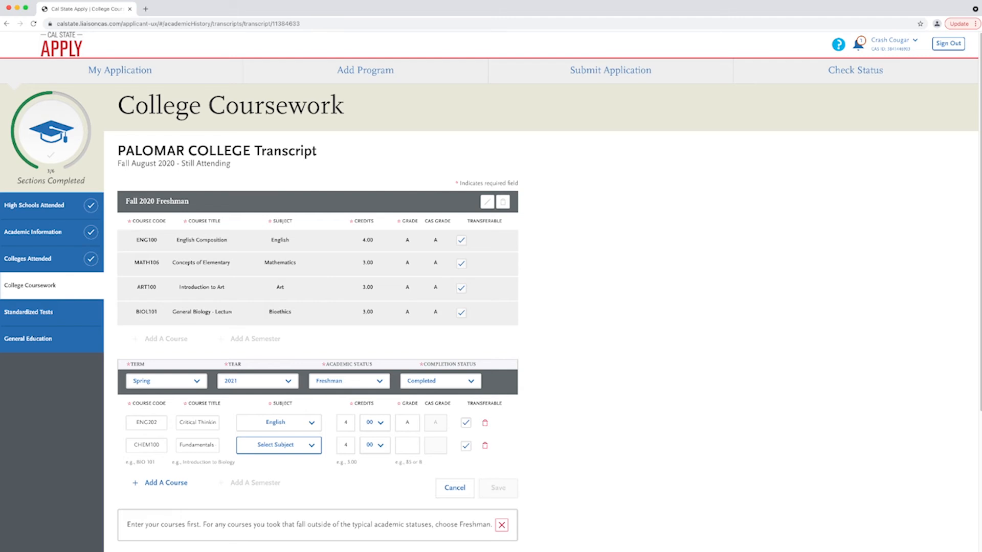
{"action": "type", "text": "chem"}
{"action": "key", "text": "Tab"}
{"action": "key", "text": "Tab"}
{"action": "key", "text": "Tab"}
{"action": "key", "text": "Tab"}
{"action": "key", "text": "Tab"}
{"action": "key", "text": "Tab"}
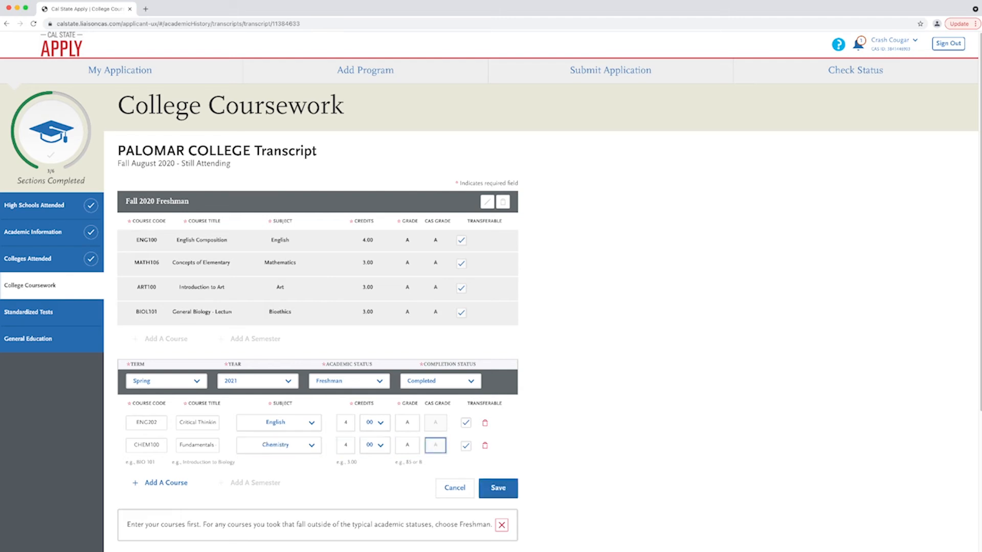
{"action": "key", "text": "Return"}
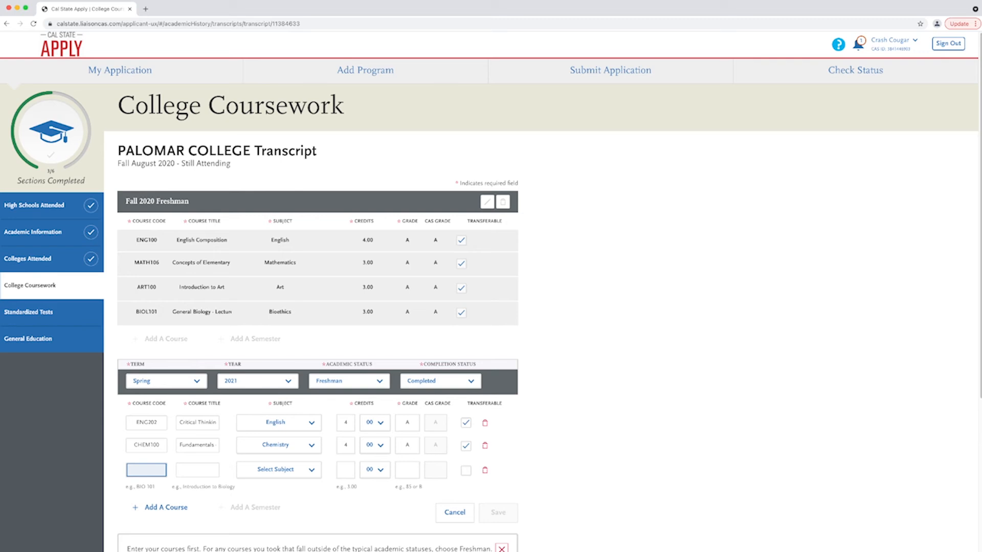
- Add COMM100 with subject Communications and grade A
{"action": "type", "text": "SPE"}
{"action": "key", "text": "BackSpace"}
{"action": "key", "text": "BackSpace"}
{"action": "key", "text": "BackSpace"}
{"action": "type", "text": "CO"}
{"action": "key", "text": "Down"}
{"action": "key", "text": "Down"}
{"action": "key", "text": "Down"}
{"action": "key", "text": "Down"}
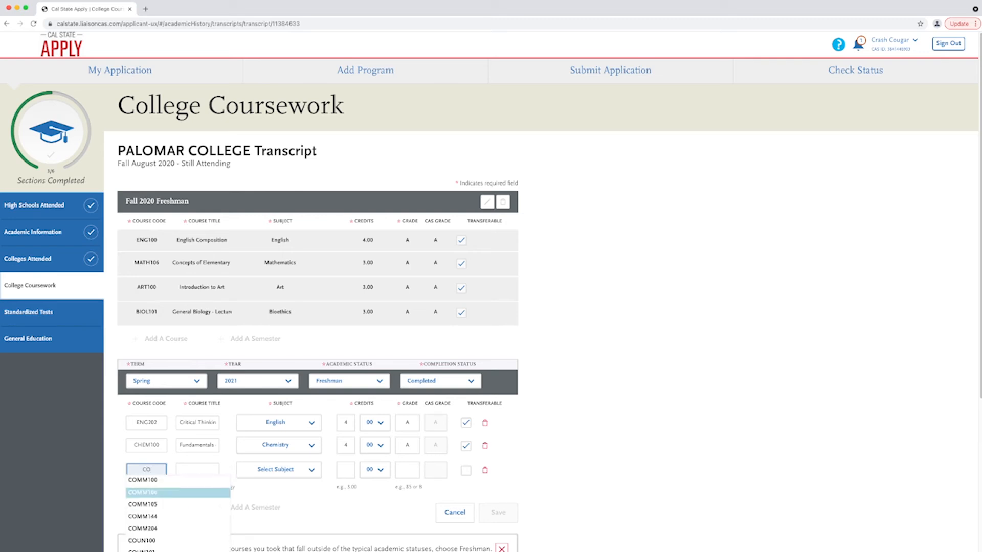
{"action": "key", "text": "Up"}
{"action": "key", "text": "Up"}
{"action": "key", "text": "Up"}
{"action": "key", "text": "Up"}
{"action": "key", "text": "Return"}
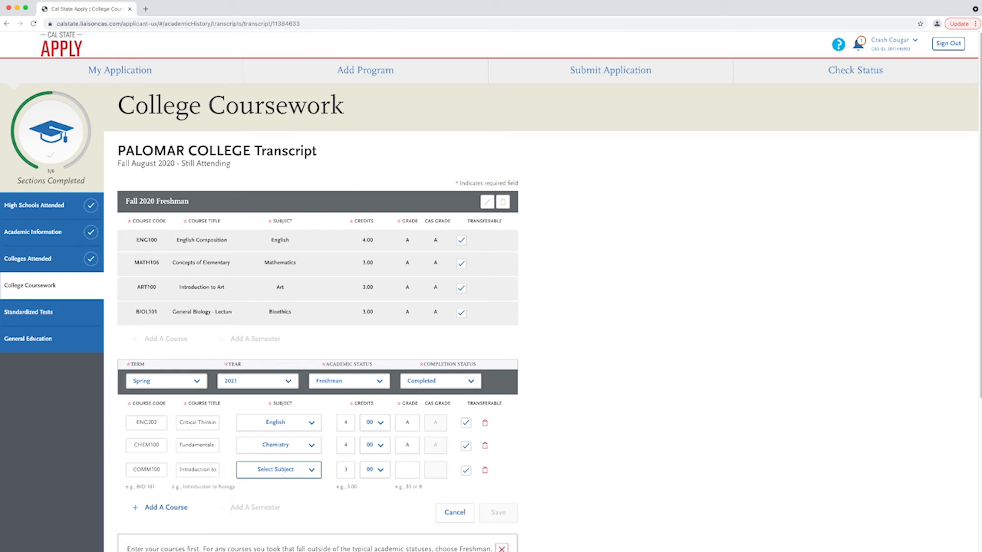
{"action": "key", "text": "Return"}
{"action": "left_click", "coordinate": [407, 470]}
{"action": "type", "text": "A"}
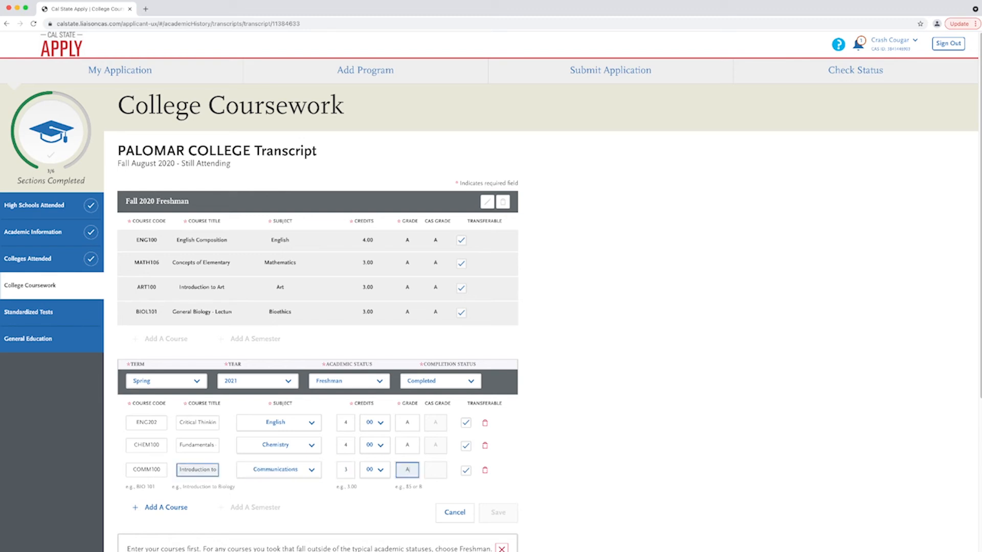
{"action": "key", "text": "Tab"}
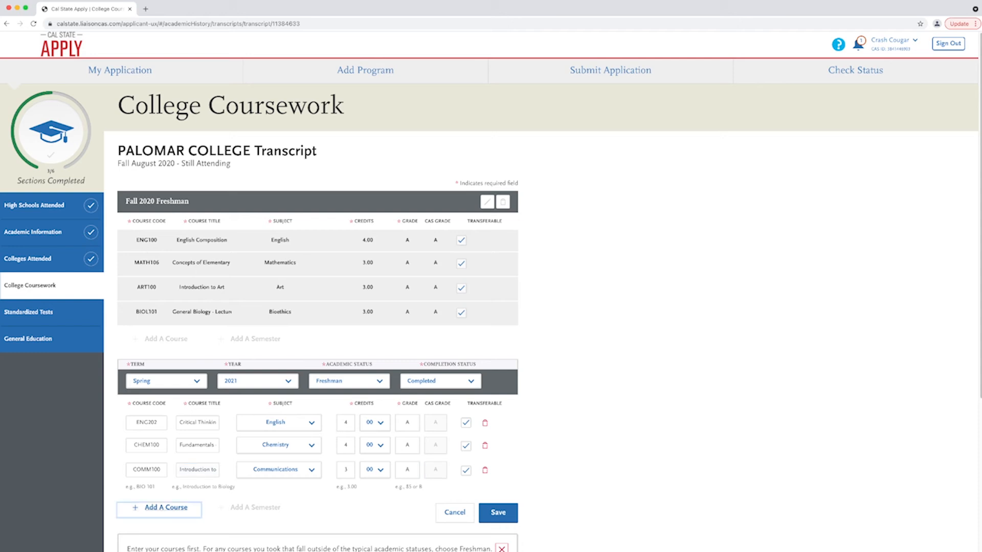
- Add HIST101 with subject History and grade A
{"action": "left_click", "coordinate": [165, 507]}
{"action": "type", "text": "HIST101"}
{"action": "key", "text": "Down"}
{"action": "key", "text": "Return"}
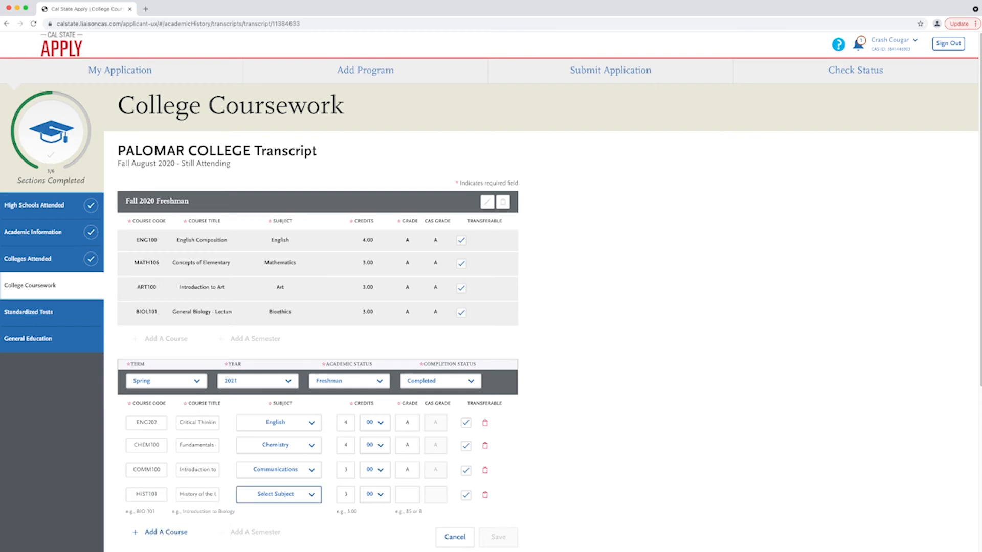
{"action": "key", "text": "h"}
{"action": "key", "text": "Tab"}
{"action": "key", "text": "Tab"}
{"action": "key", "text": "Tab"}
{"action": "type", "text": "A"}
{"action": "key", "text": "Tab"}
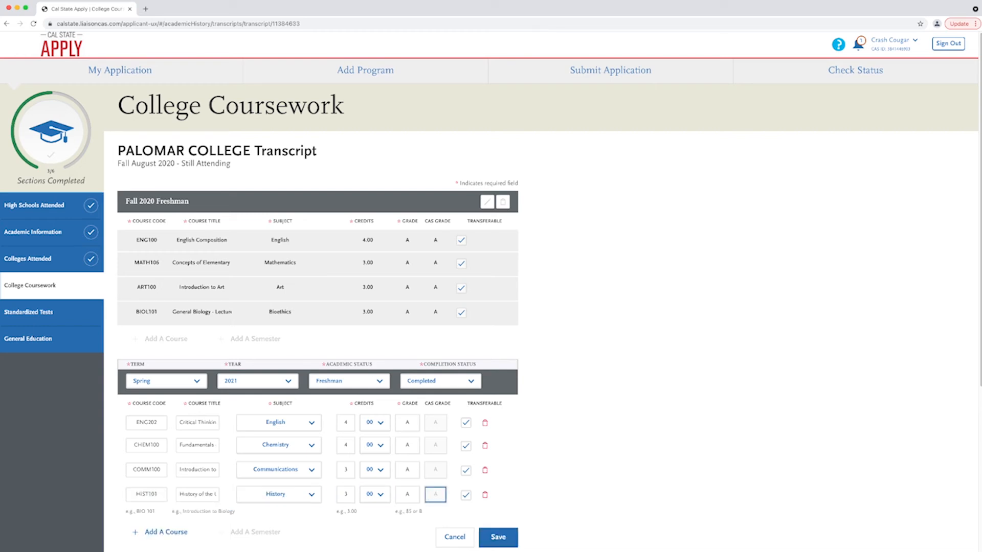
- Add ACCT104 with subject Accounting and grade A, then save the Spring 2021 semester
{"action": "key", "text": "Tab"}
{"action": "key", "text": "Tab"}
{"action": "key", "text": "Tab"}
{"action": "key", "text": "Return"}
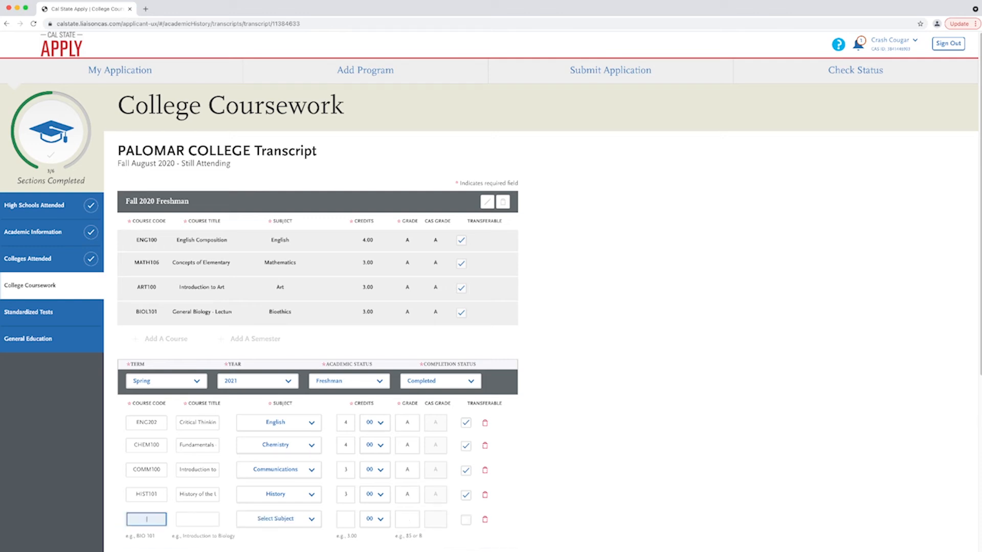
{"action": "type", "text": "ACC"}
{"action": "key", "text": "Down"}
{"action": "key", "text": "Down"}
{"action": "key", "text": "Return"}
{"action": "key", "text": "Tab"}
{"action": "key", "text": "a"}
{"action": "key", "text": "Tab"}
{"action": "type", "text": "A"}
{"action": "key", "text": "Tab"}
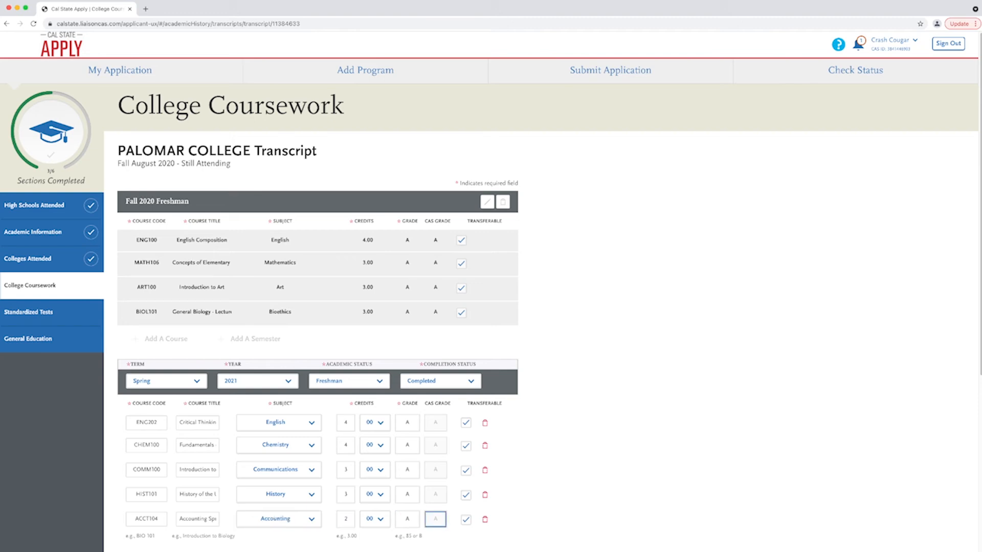
{"action": "scroll", "coordinate": [490, 291], "scroll_direction": "down", "scroll_amount": 3}
{"action": "left_click", "coordinate": [498, 433]}
- Add a Completed Fall 2021 Sophomore semester to the transcript
{"action": "scroll", "coordinate": [498, 434], "scroll_direction": "down", "scroll_amount": 1}
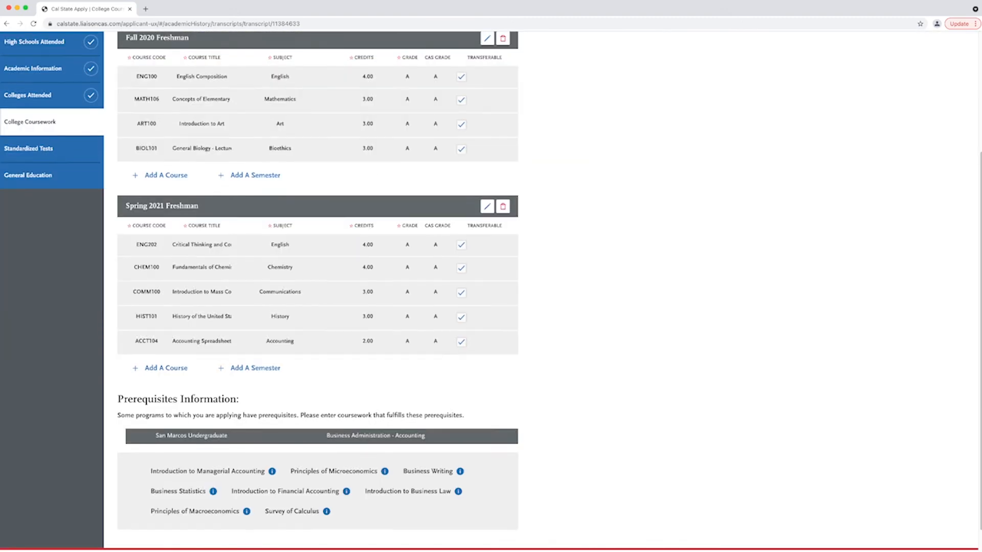
{"action": "scroll", "coordinate": [255, 337], "scroll_direction": "down", "scroll_amount": 1}
{"action": "left_click", "coordinate": [255, 338]}
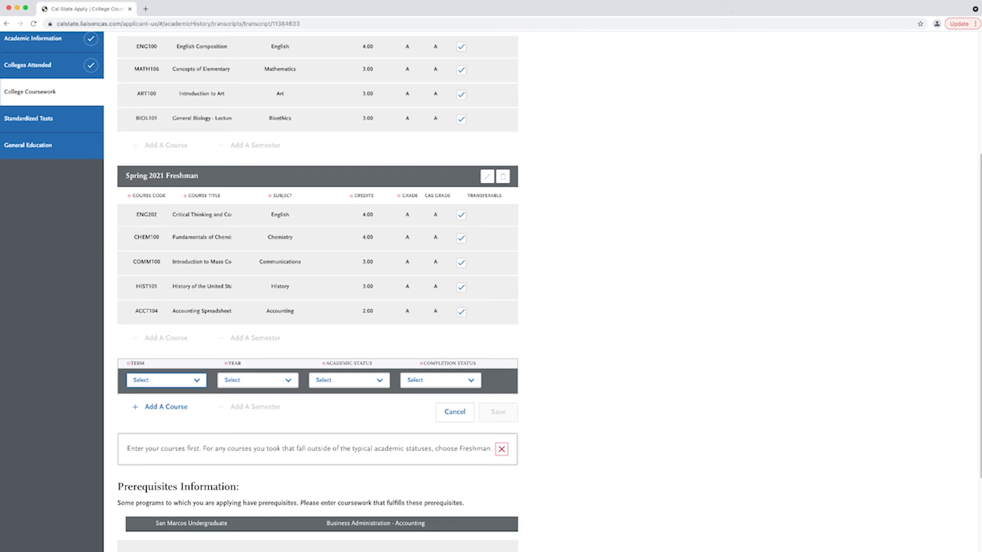
{"action": "key", "text": "s"}
{"action": "key", "text": "f"}
{"action": "key", "text": "Tab"}
{"action": "key", "text": "2"}
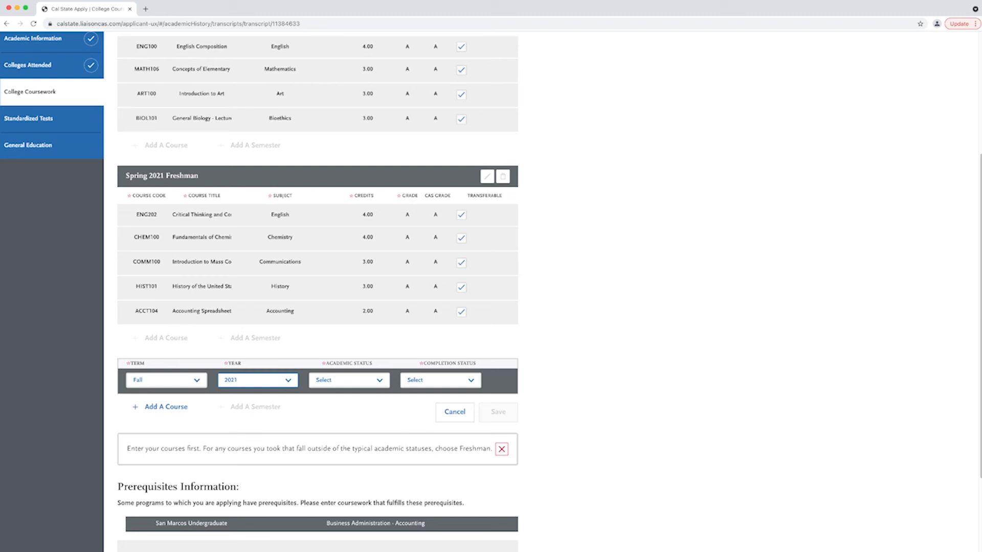
{"action": "key", "text": "Tab"}
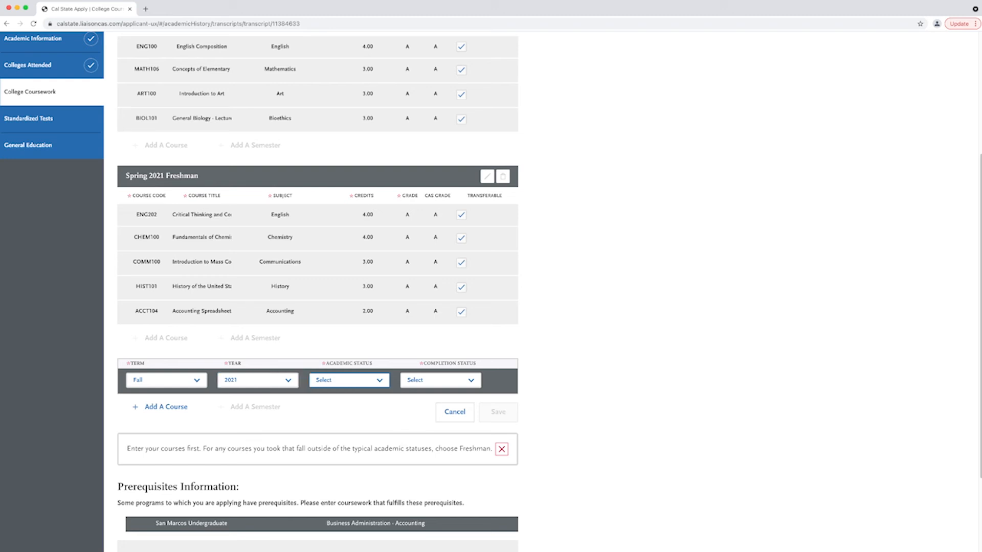
{"action": "key", "text": "s"}
{"action": "key", "text": "Tab"}
{"action": "key", "text": "c"}
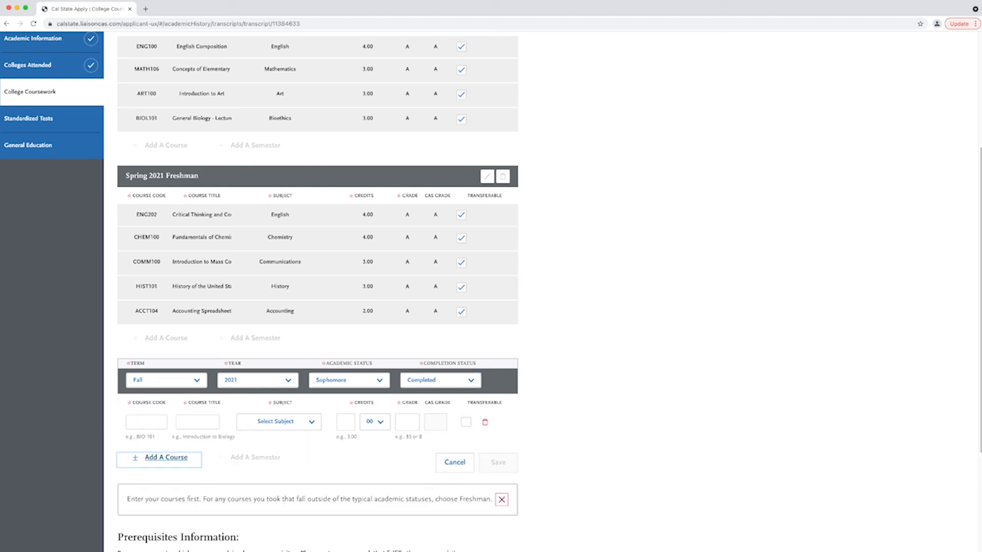
{"action": "key", "text": "Tab"}
- Add HIST102 with subject History and grade A
{"action": "type", "text": "HIST"}
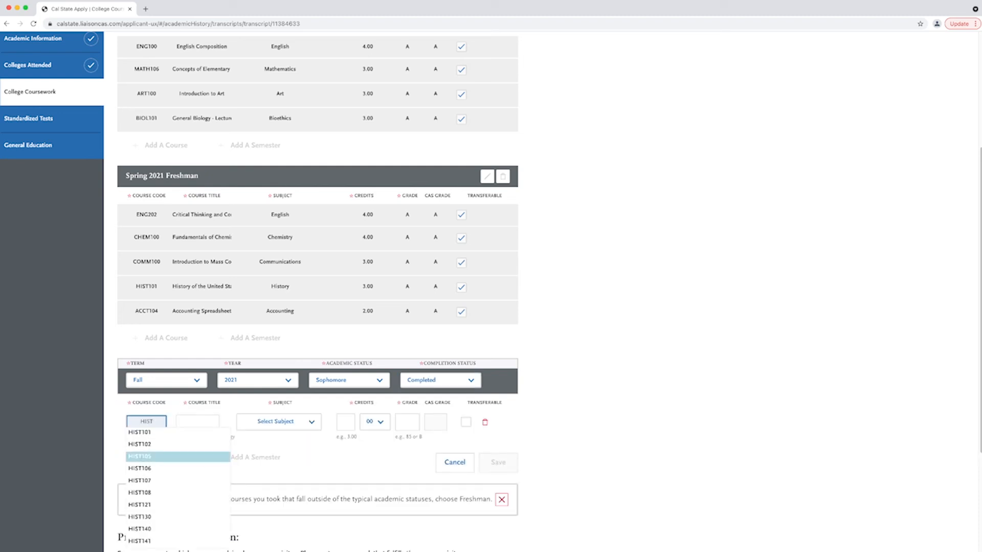
{"action": "left_click", "coordinate": [146, 445]}
{"action": "key", "text": "Tab"}
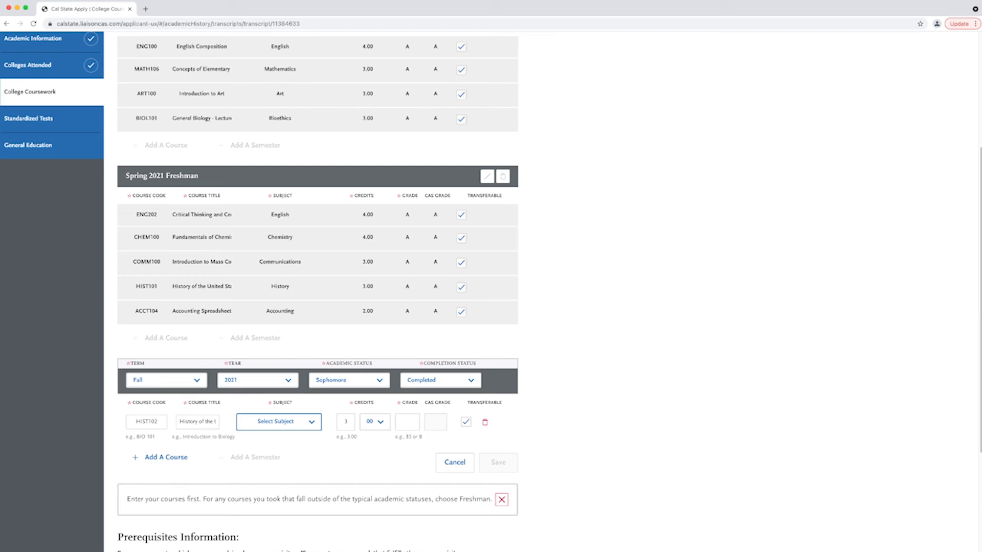
{"action": "key", "text": "h"}
{"action": "key", "text": "Tab"}
{"action": "key", "text": "Tab"}
{"action": "key", "text": "Tab"}
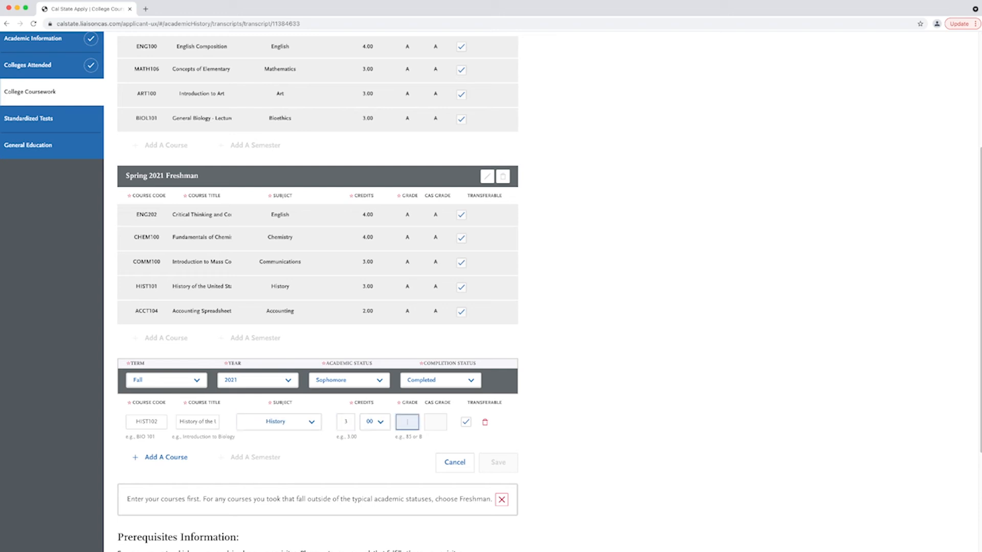
{"action": "type", "text": "A"}
{"action": "key", "text": "Tab"}
{"action": "key", "text": "Tab"}
{"action": "key", "text": "Tab"}
{"action": "key", "text": "Tab"}
{"action": "key", "text": "Return"}
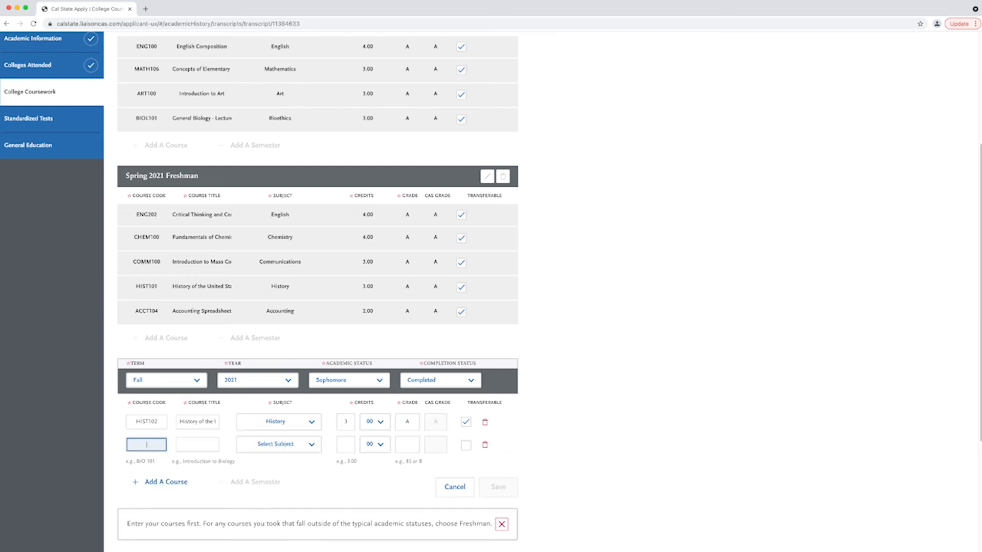
- Add BUS104 with subject Business and grade A
{"action": "type", "text": "BUS"}
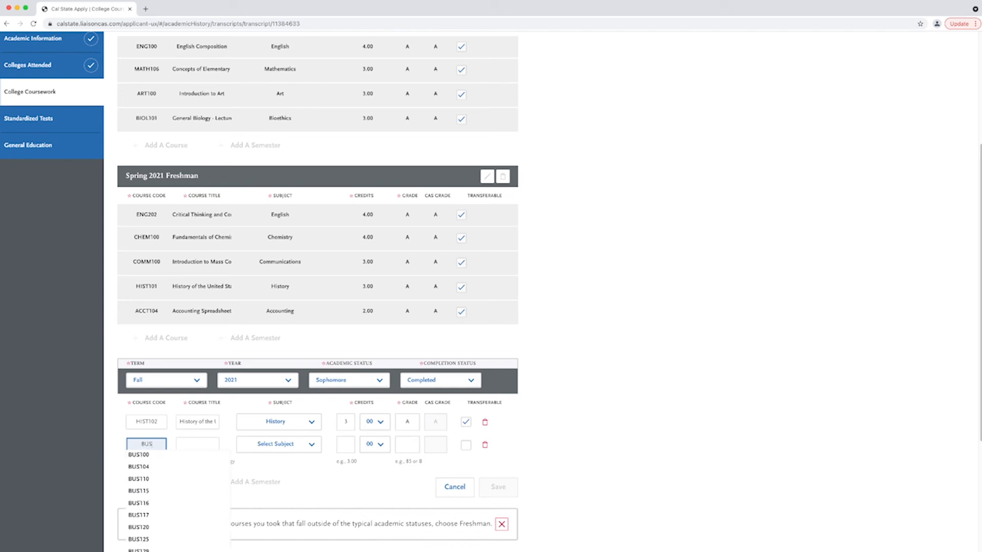
{"action": "left_click", "coordinate": [148, 468]}
{"action": "key", "text": "Tab"}
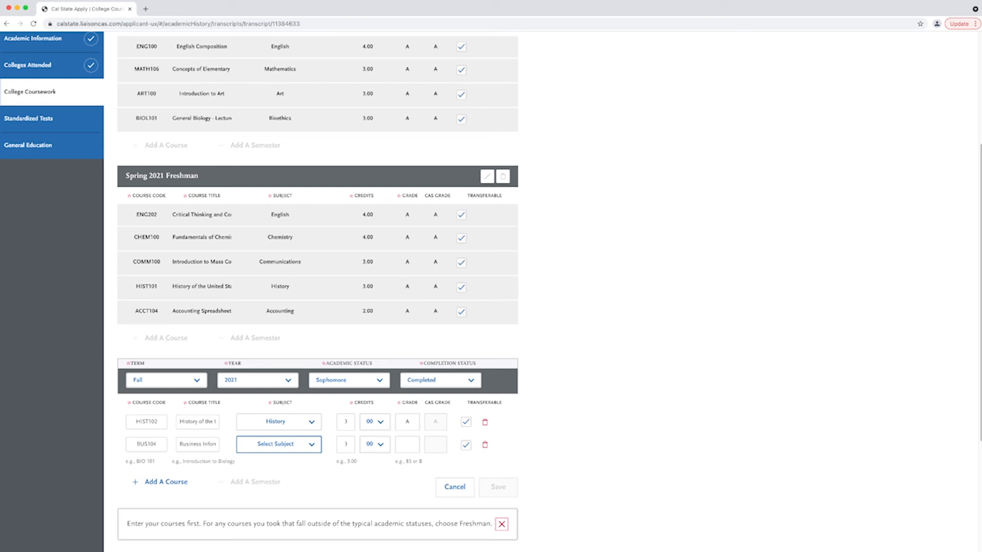
{"action": "key", "text": "b"}
{"action": "key", "text": "Tab"}
{"action": "key", "text": "Tab"}
{"action": "key", "text": "Tab"}
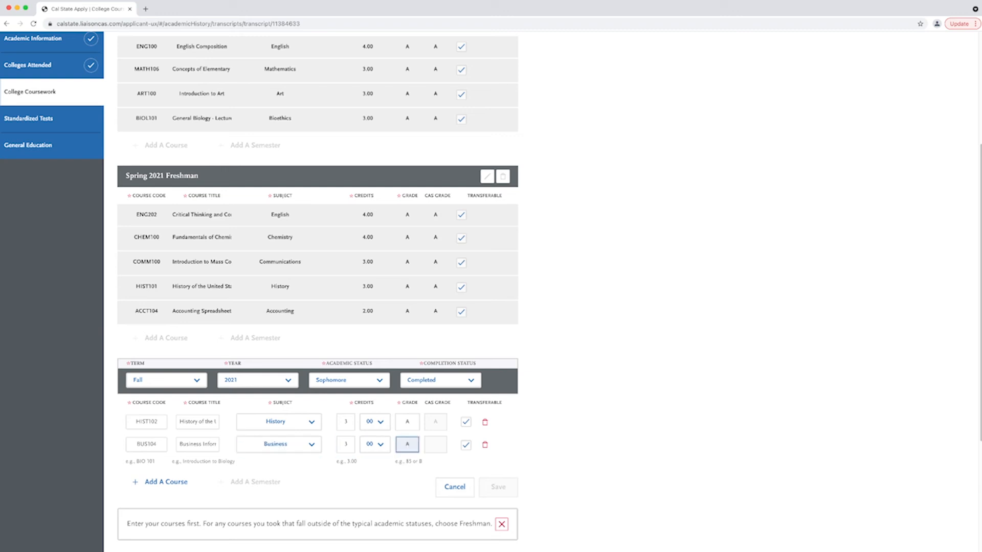
{"action": "type", "text": "A"}
{"action": "key", "text": "Tab"}
{"action": "key", "text": "Tab"}
{"action": "key", "text": "Tab"}
{"action": "key", "text": "Return"}
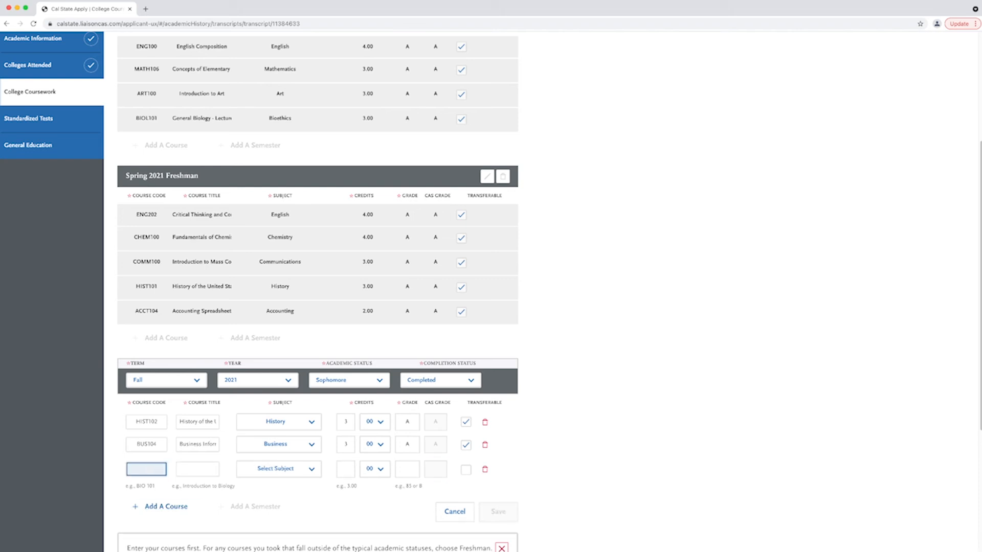
- Add SPAN101 with subject Spanish, then save the Fall 2021 semester
{"action": "type", "text": "SPAN"}
{"action": "key", "text": "Down"}
{"action": "key", "text": "Down"}
{"action": "key", "text": "Down"}
{"action": "key", "text": "Up"}
{"action": "key", "text": "Up"}
{"action": "key", "text": "Up"}
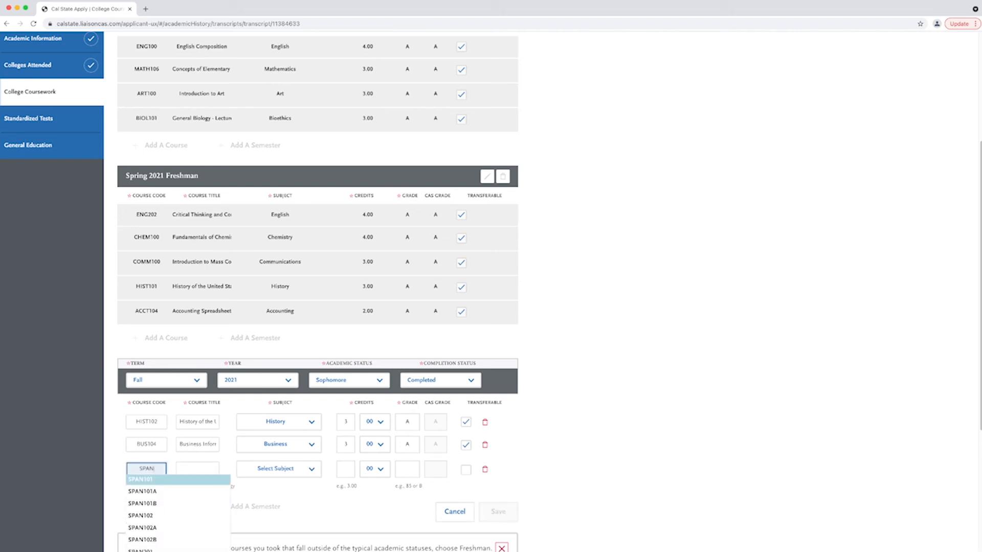
{"action": "key", "text": "Return"}
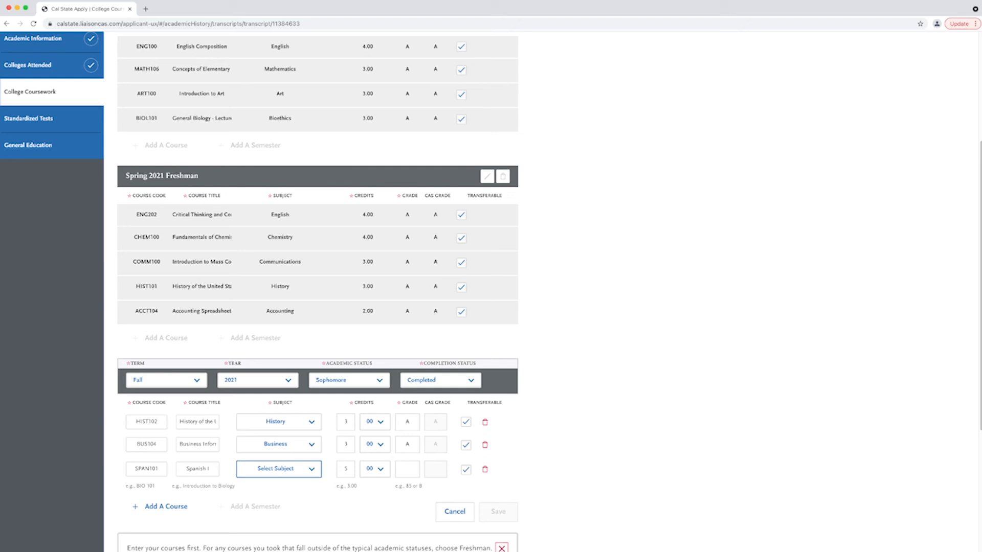
{"action": "type", "text": "span"}
{"action": "key", "text": "Tab"}
{"action": "key", "text": "Tab"}
{"action": "key", "text": "Tab"}
{"action": "key", "text": "Tab"}
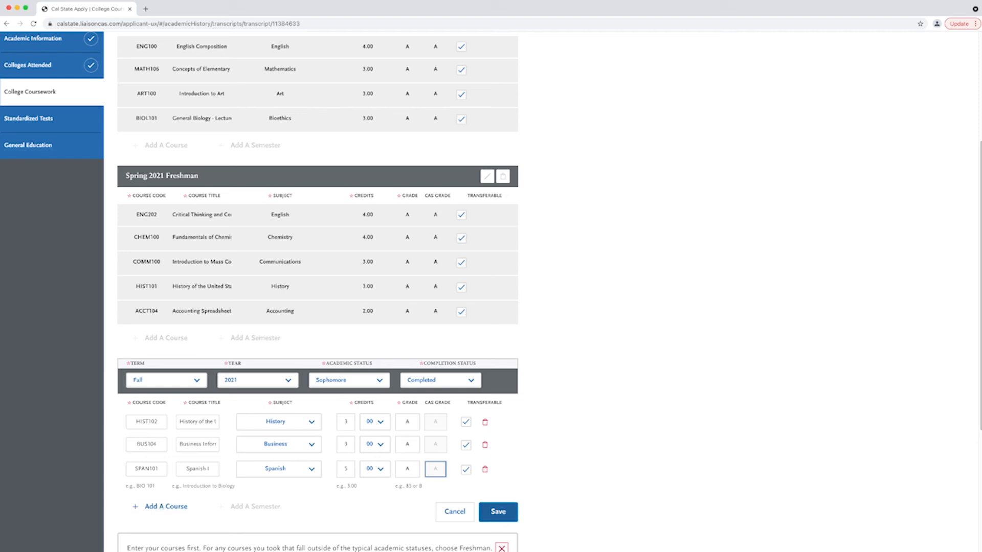
{"action": "left_click", "coordinate": [498, 512]}
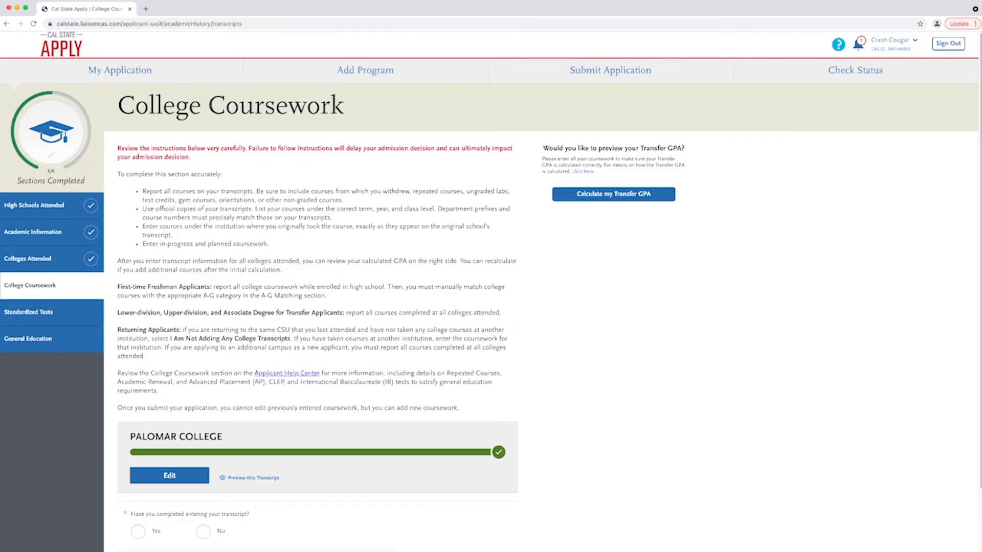
- Answer Yes to having finished the transcript, save it, and continue to Standardized Tests
{"action": "scroll", "coordinate": [491, 291], "scroll_direction": "down", "scroll_amount": 2}
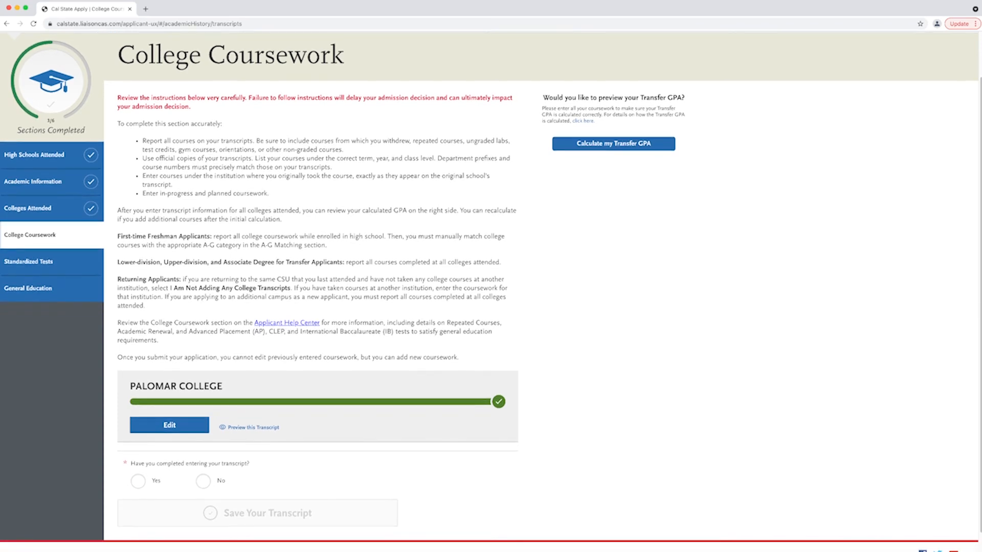
{"action": "left_click", "coordinate": [138, 481]}
{"action": "left_click", "coordinate": [257, 513]}
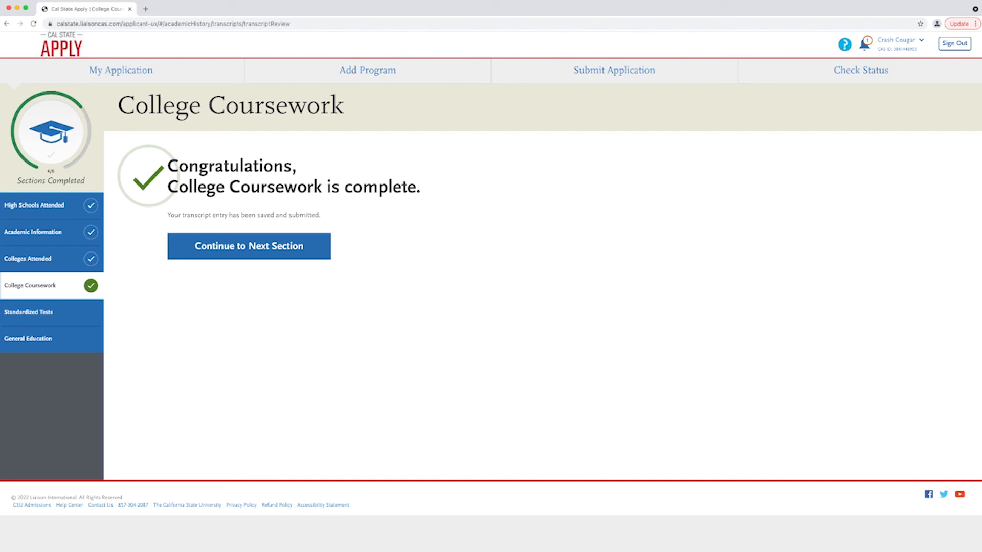
{"action": "left_click", "coordinate": [249, 247]}
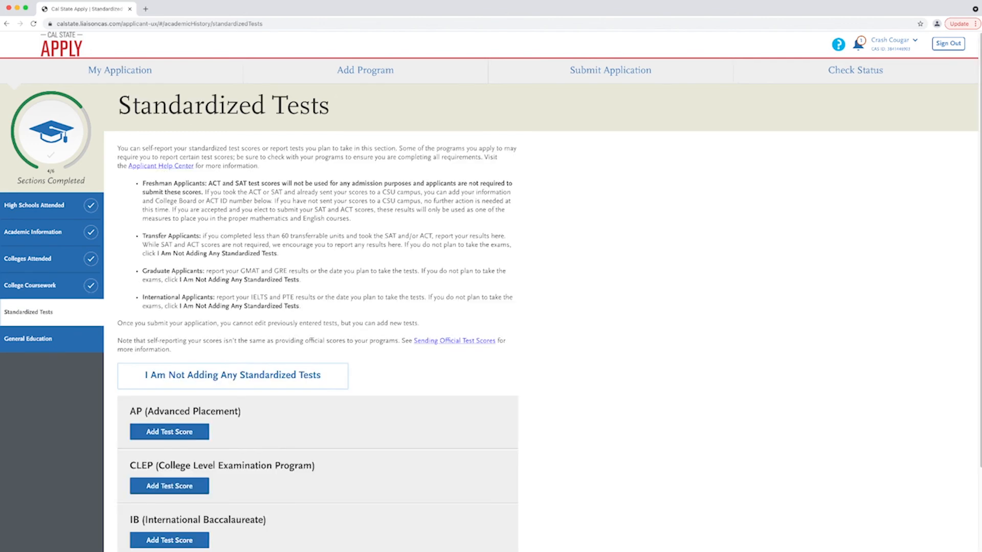
- Skip standardized tests, pick COMM100 for A1 Oral Communication, save General Education and continue
{"action": "scroll", "coordinate": [491, 291], "scroll_direction": "down", "scroll_amount": 3}
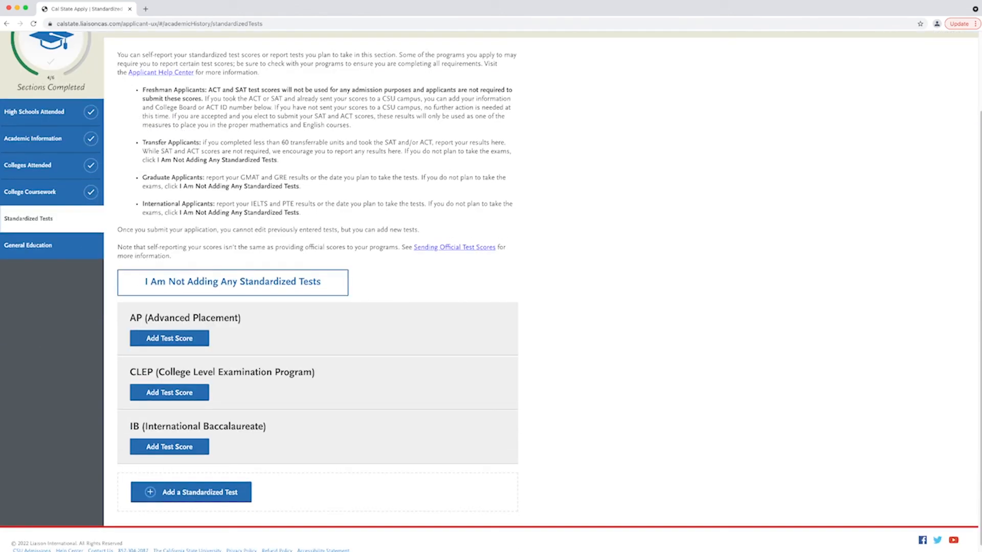
{"action": "left_click", "coordinate": [232, 282]}
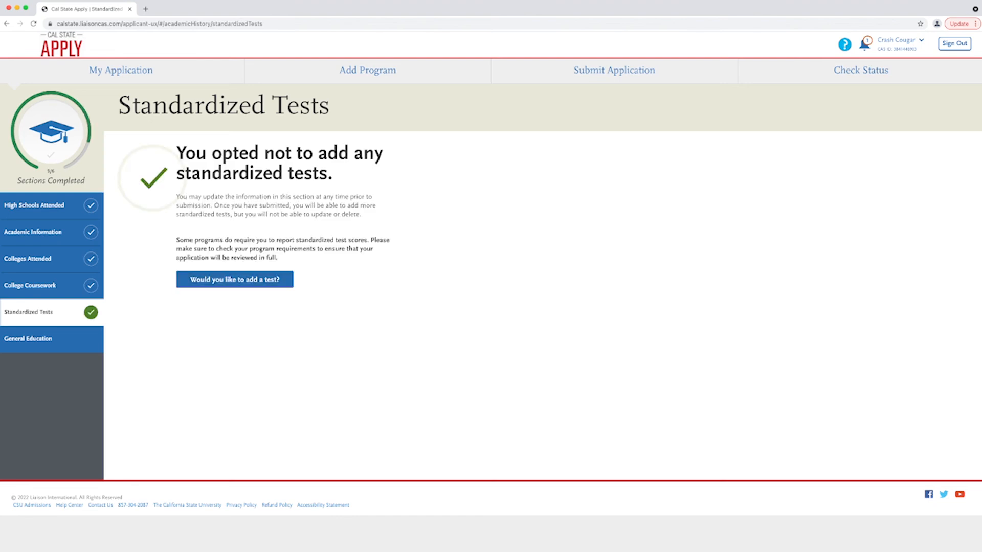
{"action": "left_click", "coordinate": [28, 338]}
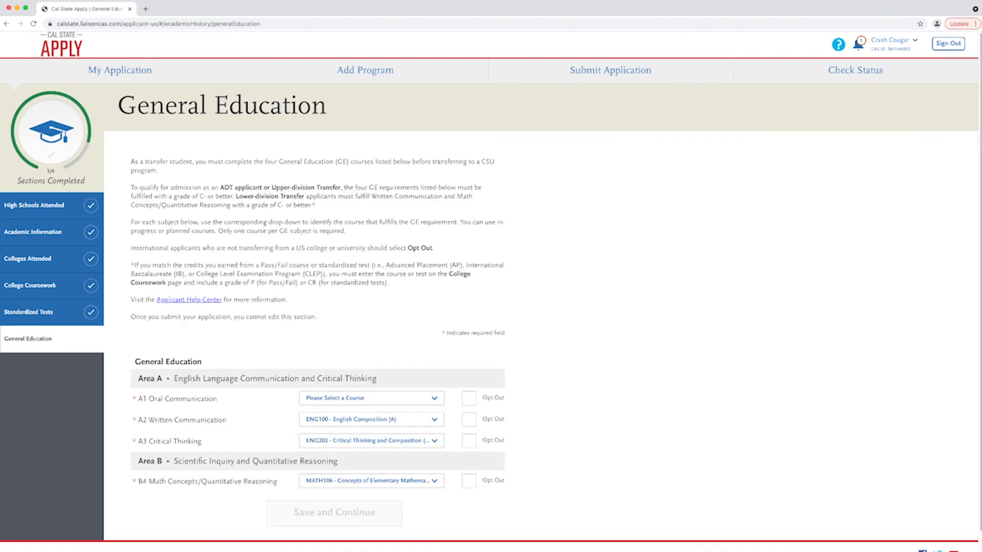
{"action": "scroll", "coordinate": [491, 291], "scroll_direction": "down", "scroll_amount": 1}
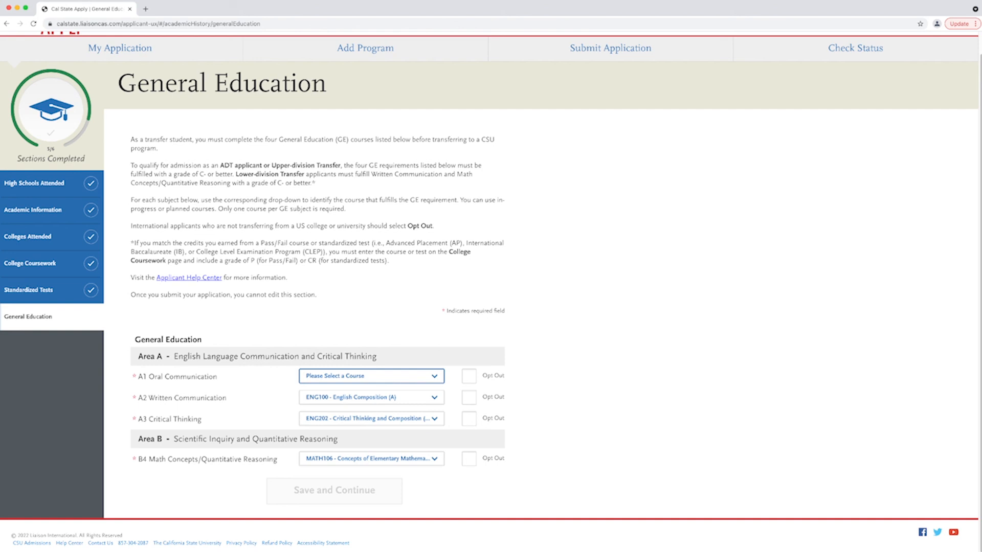
{"action": "left_click", "coordinate": [371, 378]}
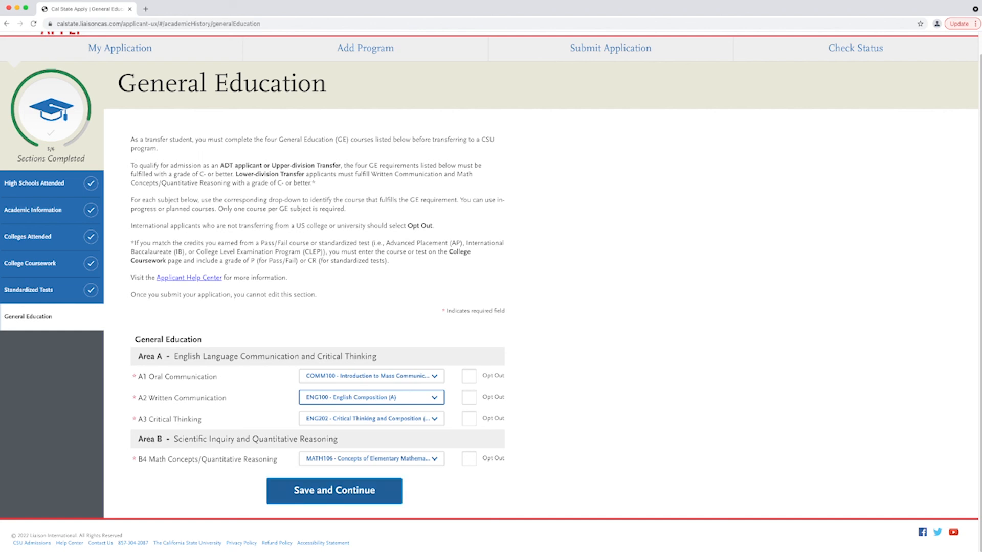
{"action": "left_click", "coordinate": [333, 491]}
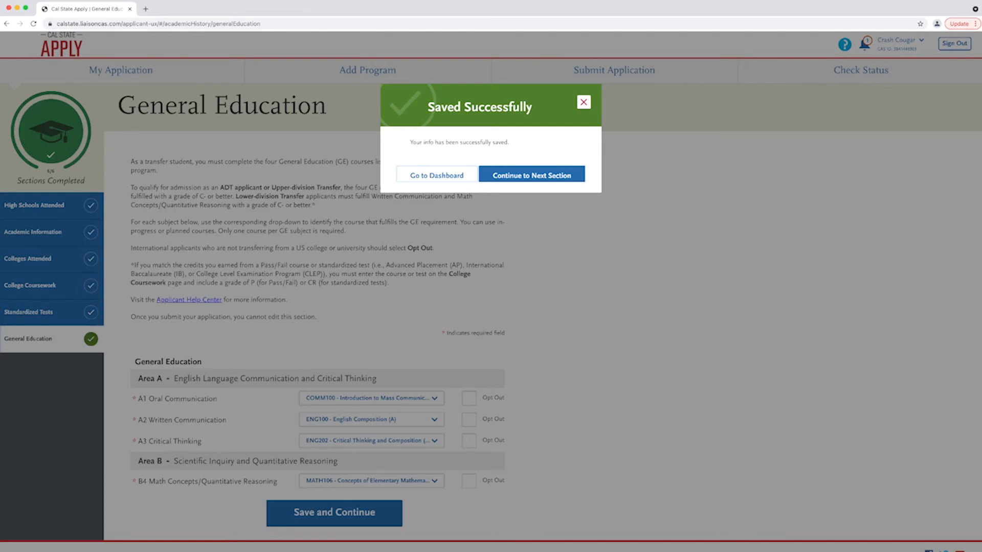
{"action": "left_click", "coordinate": [531, 175]}
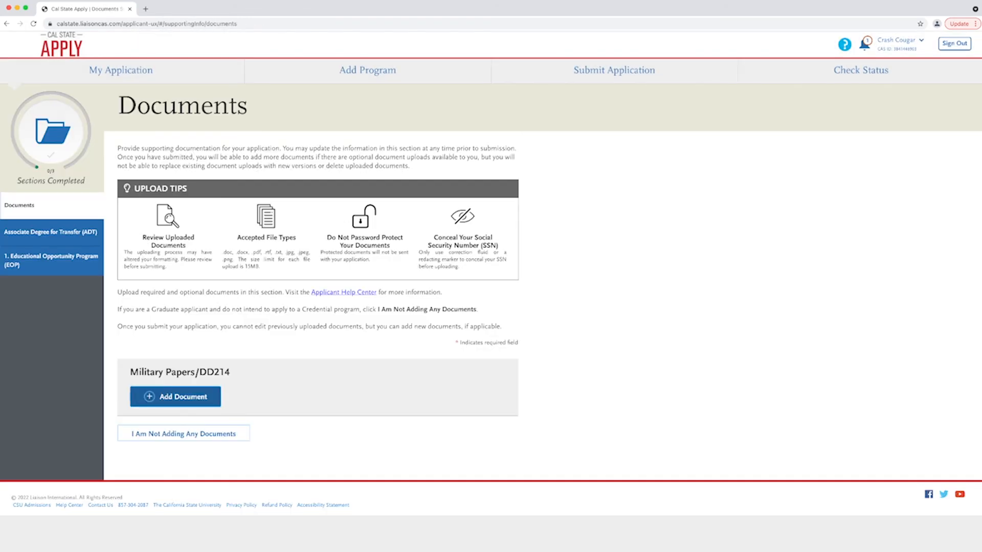
- Upload DD214.docx as a Military Papers document
{"action": "left_click", "coordinate": [175, 396]}
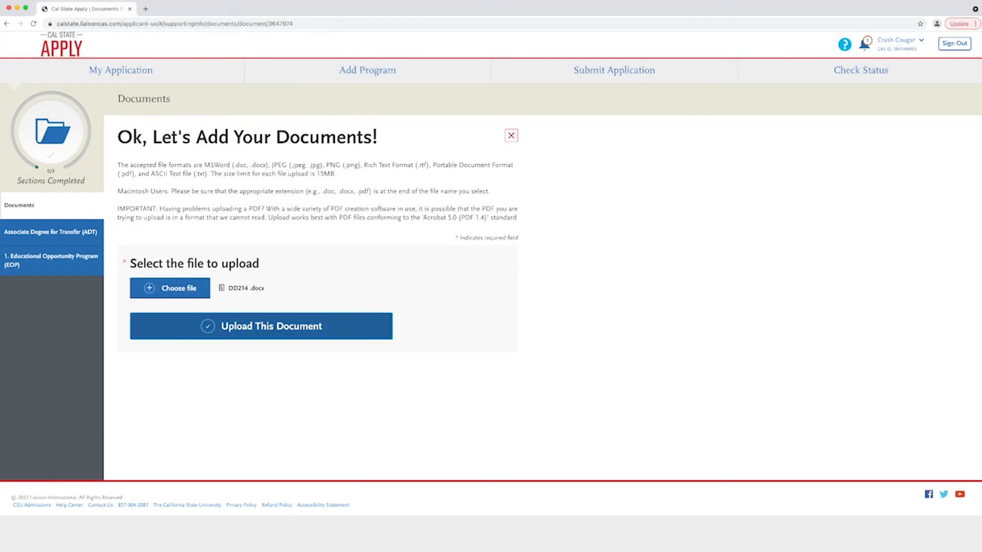
{"action": "left_click", "coordinate": [262, 326]}
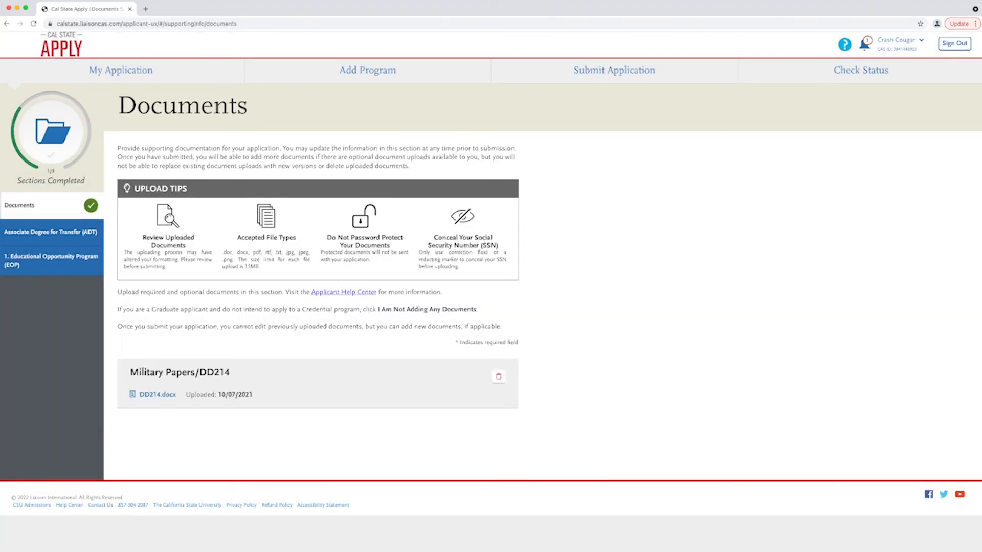
{"action": "left_click", "coordinate": [50, 232]}
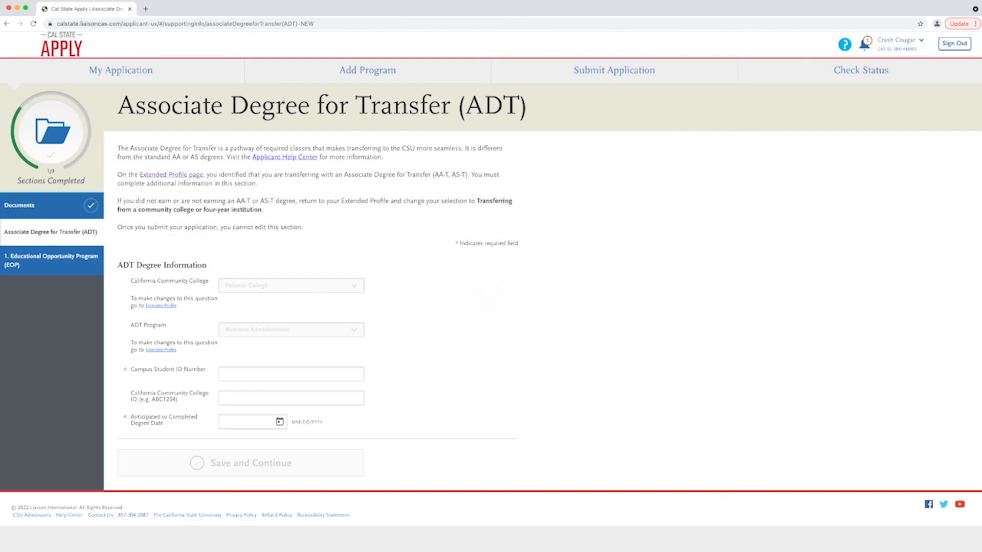
- Enter the campus student ID and degree date 06/10/2022 for the Associate Degree for Transfer, then save
{"action": "left_click", "coordinate": [291, 374]}
{"action": "type", "text": "125895412"}
{"action": "left_click", "coordinate": [279, 421]}
{"action": "scroll", "coordinate": [282, 475], "scroll_direction": "down", "scroll_amount": 10}
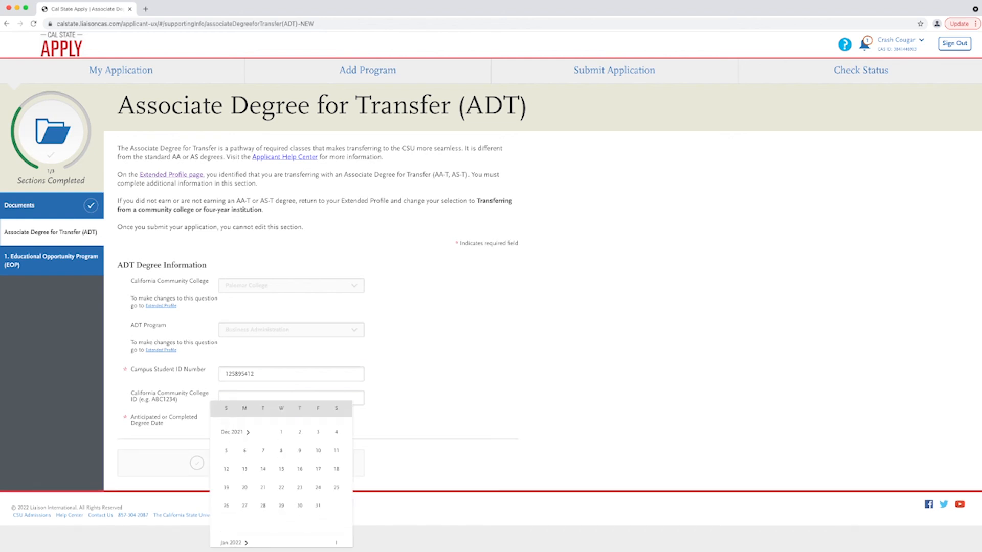
{"action": "scroll", "coordinate": [282, 475], "scroll_direction": "down", "scroll_amount": 8}
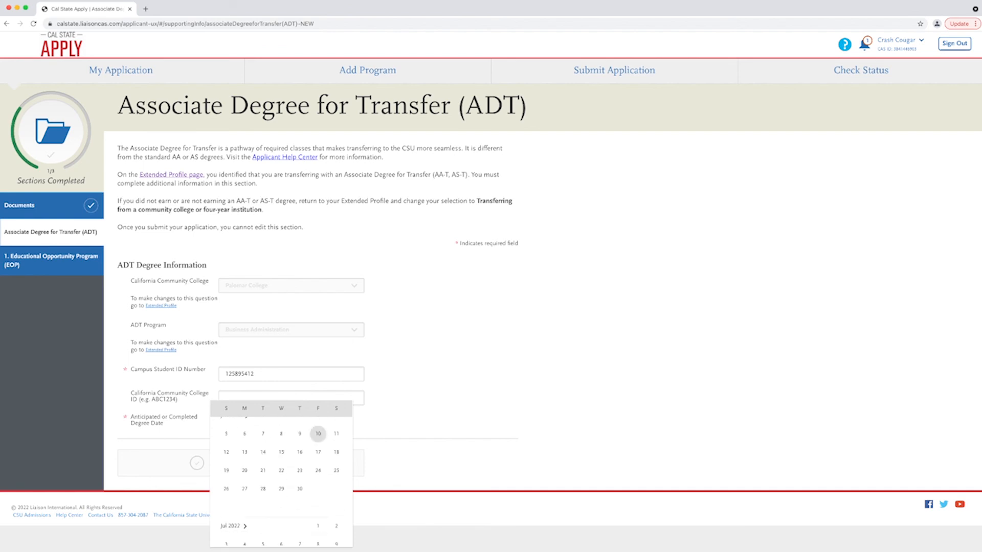
{"action": "left_click", "coordinate": [318, 434]}
{"action": "left_click", "coordinate": [240, 463]}
{"action": "left_click", "coordinate": [531, 175]}
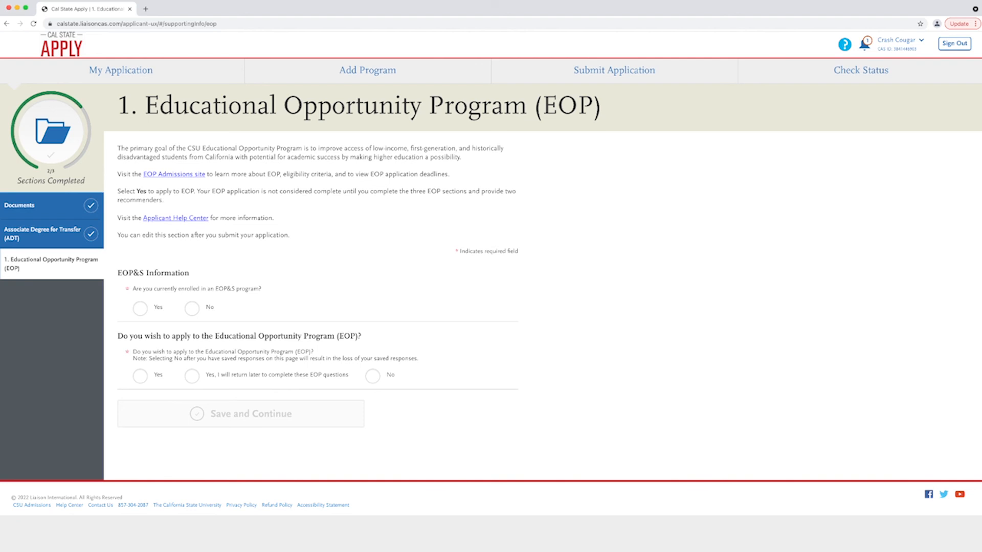
- Record current EOP&S enrollment at Palomar College, choose to return to EOP questions later, and save
{"action": "left_click", "coordinate": [140, 309]}
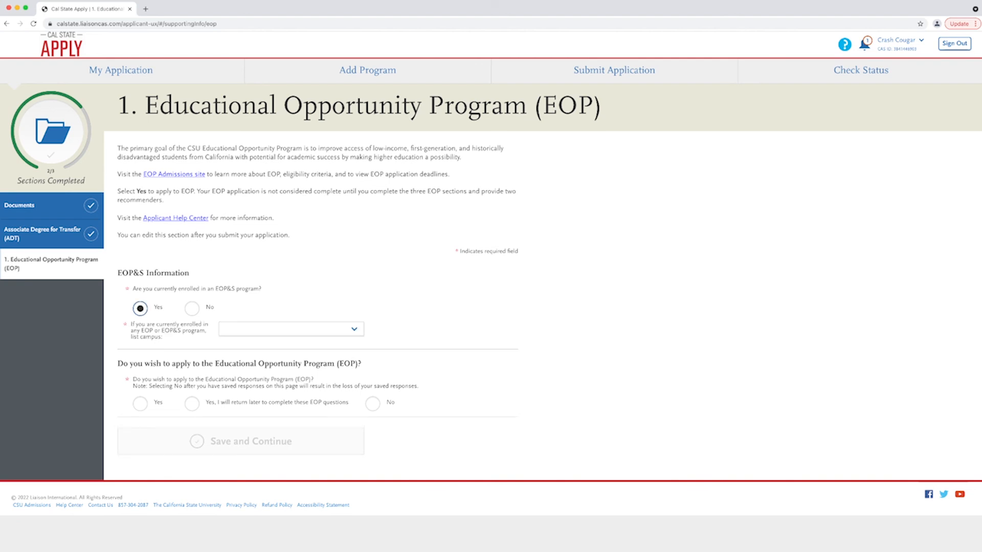
{"action": "left_click", "coordinate": [291, 329]}
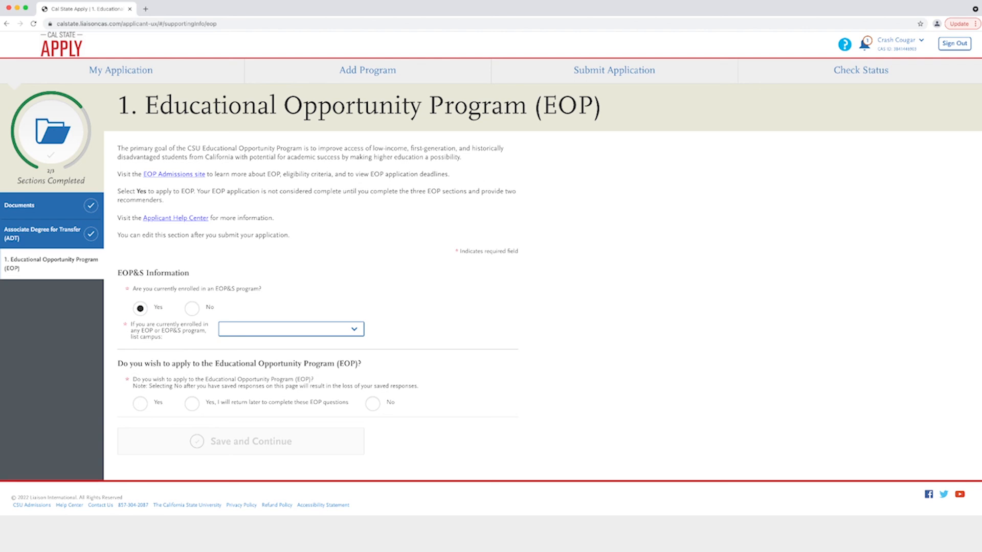
{"action": "key", "text": "Return"}
{"action": "left_click", "coordinate": [192, 404]}
{"action": "left_click", "coordinate": [241, 441]}
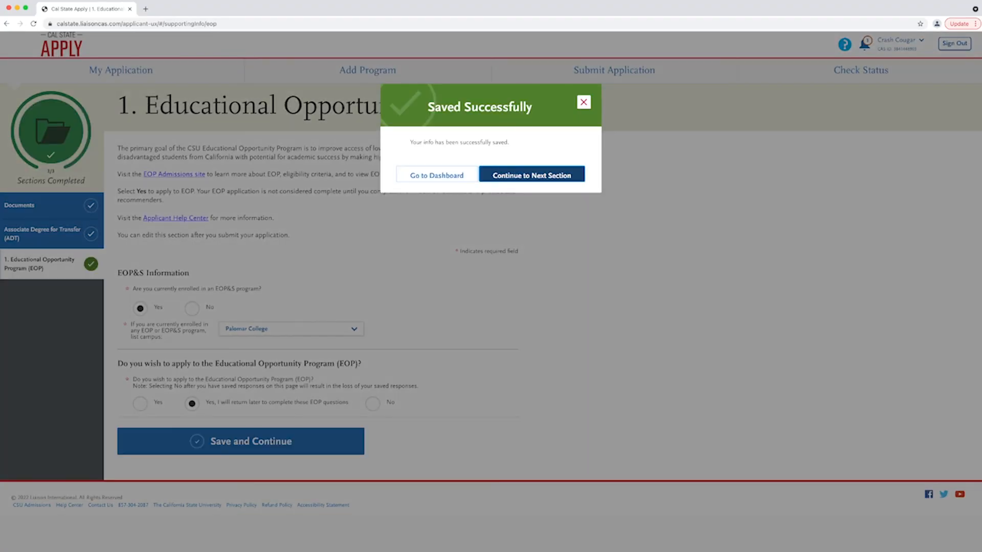
{"action": "left_click", "coordinate": [531, 174]}
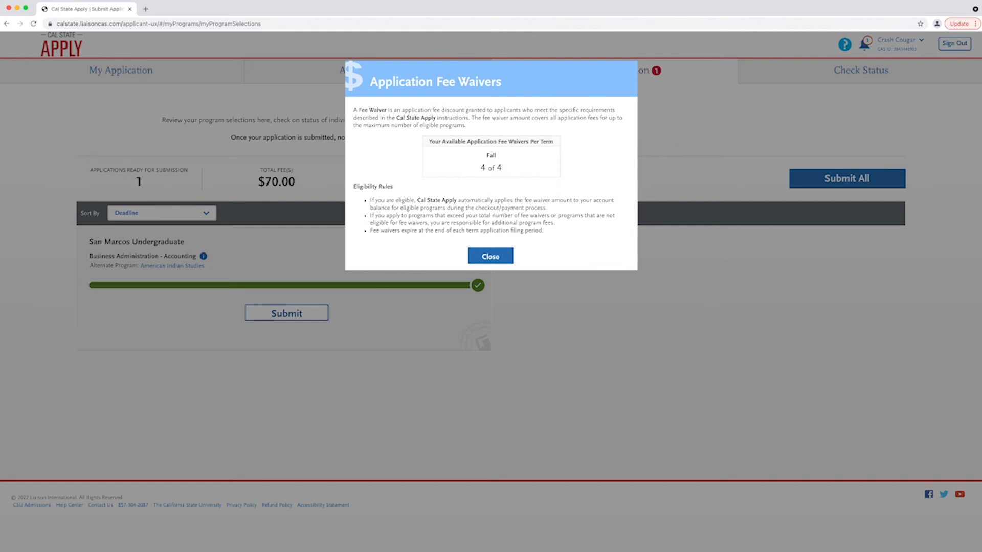
- Begin submitting the San Marcos Undergraduate program, acknowledging the ADT degree and under-60-units warnings
{"action": "left_click", "coordinate": [490, 256]}
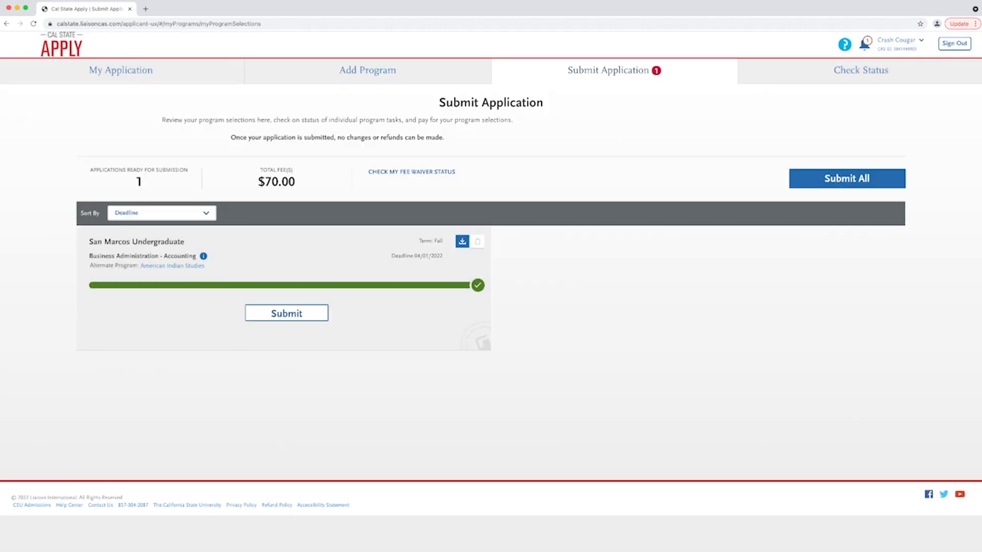
{"action": "left_click", "coordinate": [286, 313]}
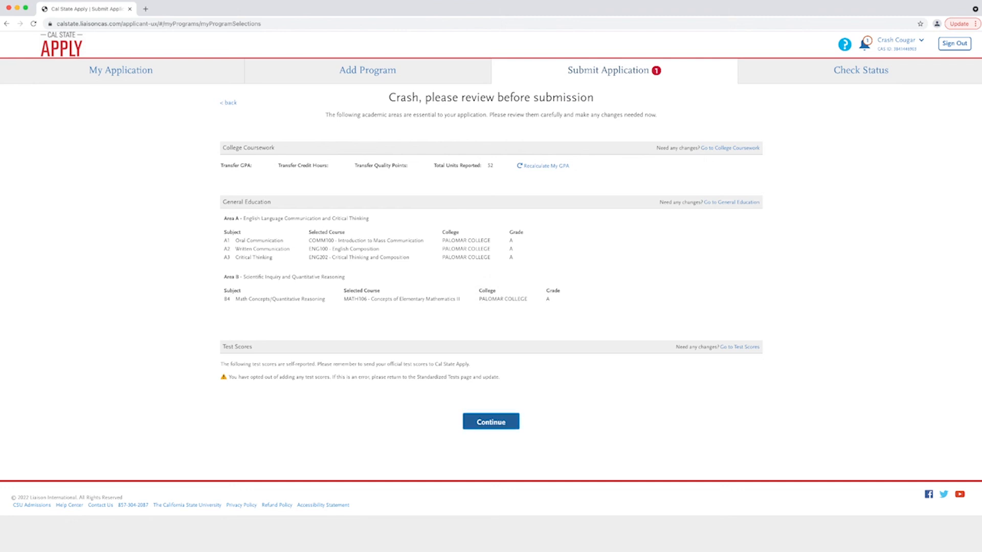
{"action": "left_click", "coordinate": [491, 421]}
{"action": "left_click", "coordinate": [669, 177]}
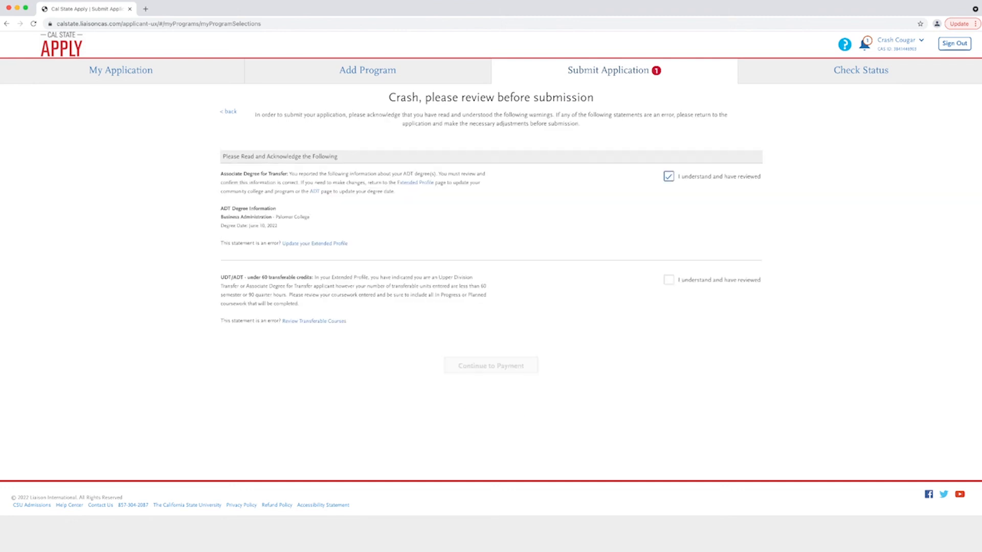
{"action": "left_click", "coordinate": [668, 279]}
{"action": "left_click", "coordinate": [491, 365]}
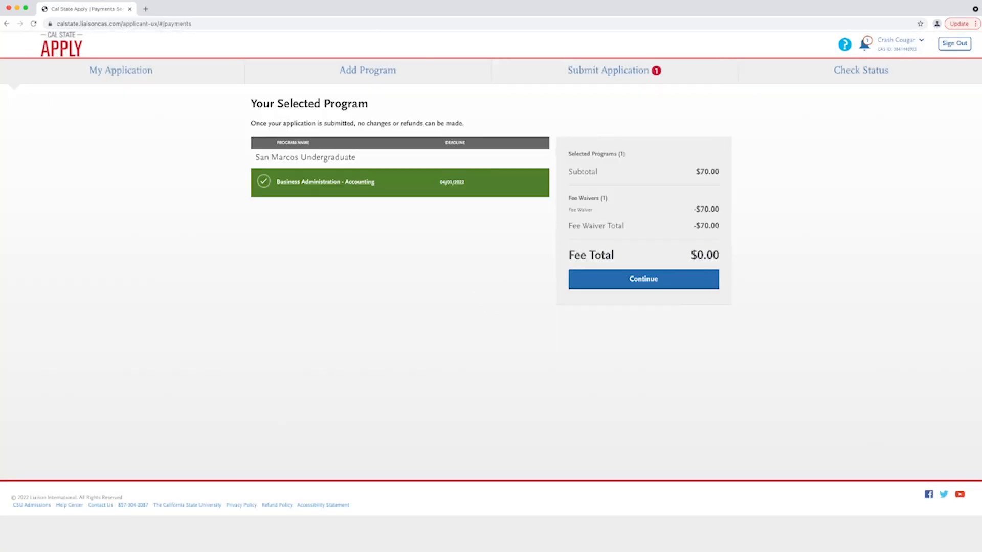
- Accept the no-edits acknowledgement, submit with $0.00 due, and view the application status
{"action": "left_click", "coordinate": [643, 278]}
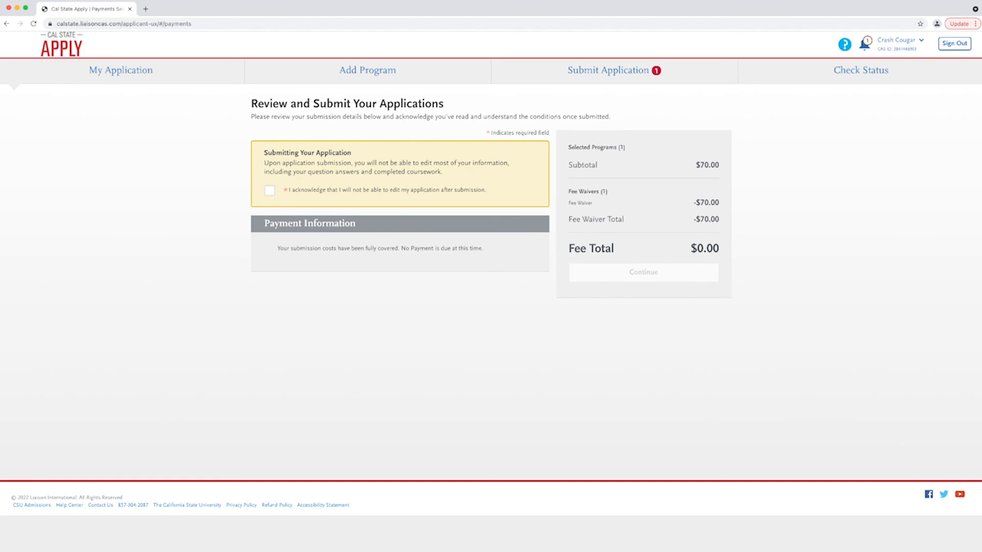
{"action": "left_click", "coordinate": [269, 191]}
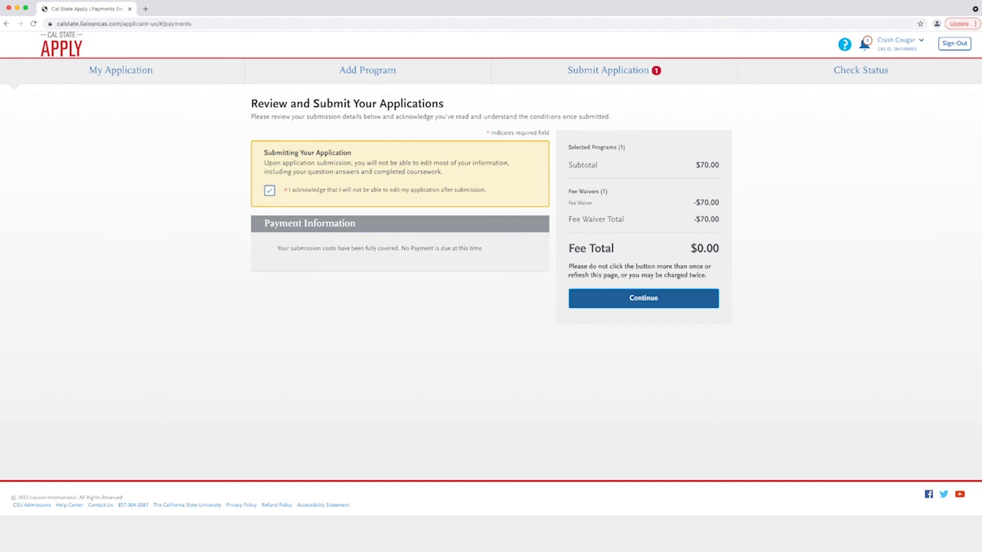
{"action": "left_click", "coordinate": [643, 298]}
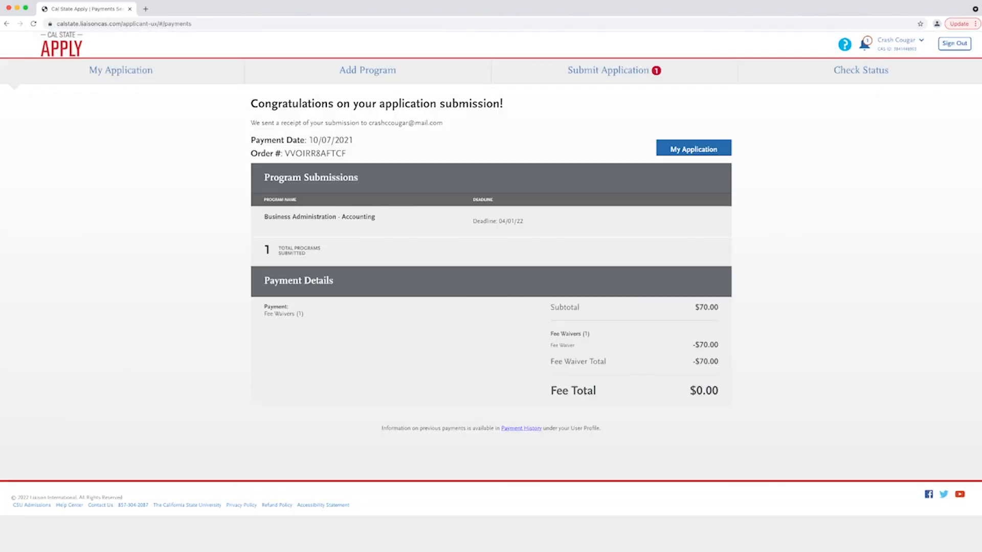
{"action": "left_click", "coordinate": [860, 71]}
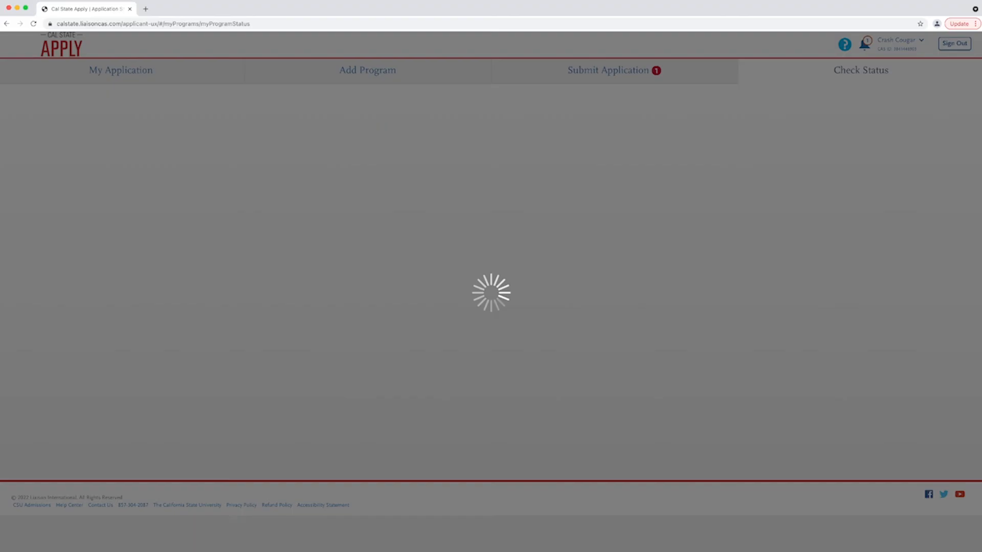